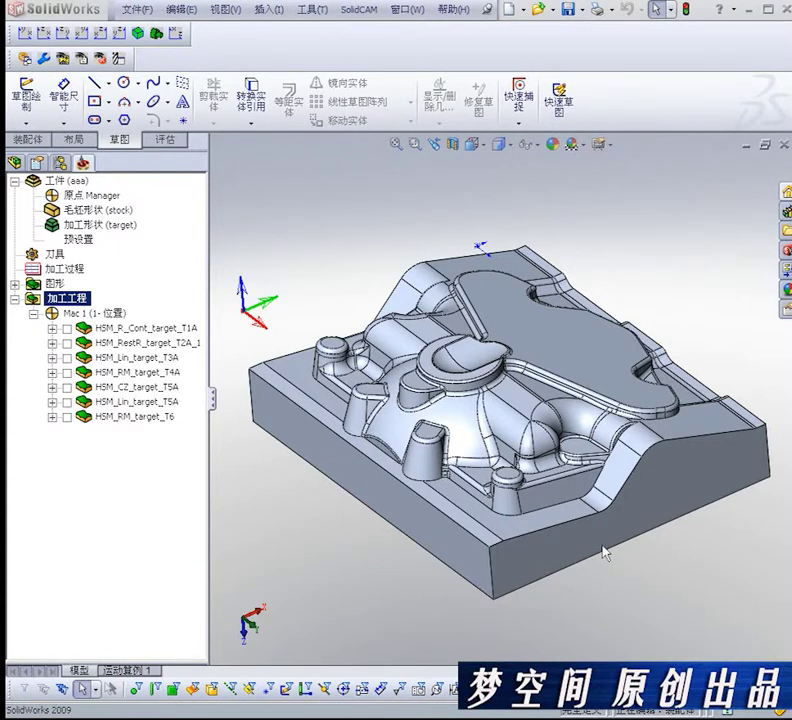
Orbit the cavity model to inspect the HSM_R_Cont_target_T1A roughing toolpath from several angles.
mouse_move(604, 553)
middle_mouse_down()
mouse_move(598, 562)
mouse_move(620, 556)
middle_mouse_up()
middle_click_drag(562, 562, 553, 562)
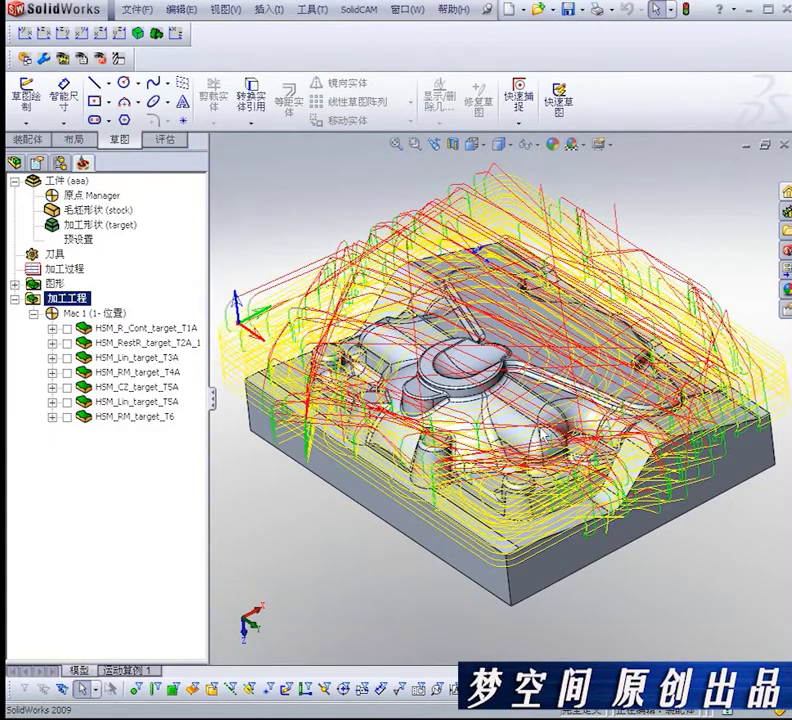
mouse_move(539, 571)
middle_mouse_down()
mouse_move(500, 468)
mouse_move(505, 545)
middle_mouse_up()
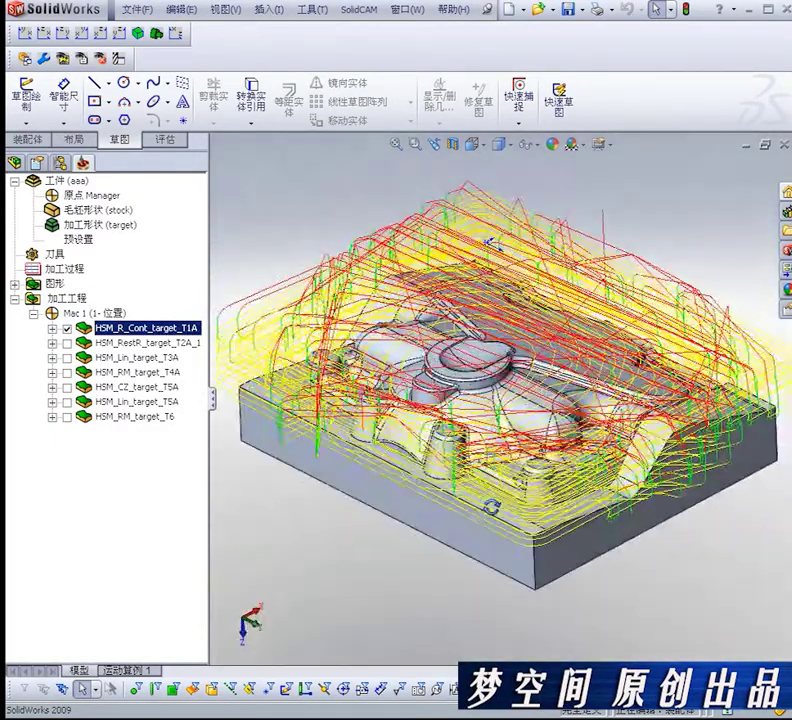
middle_click_drag(528, 445, 516, 490)
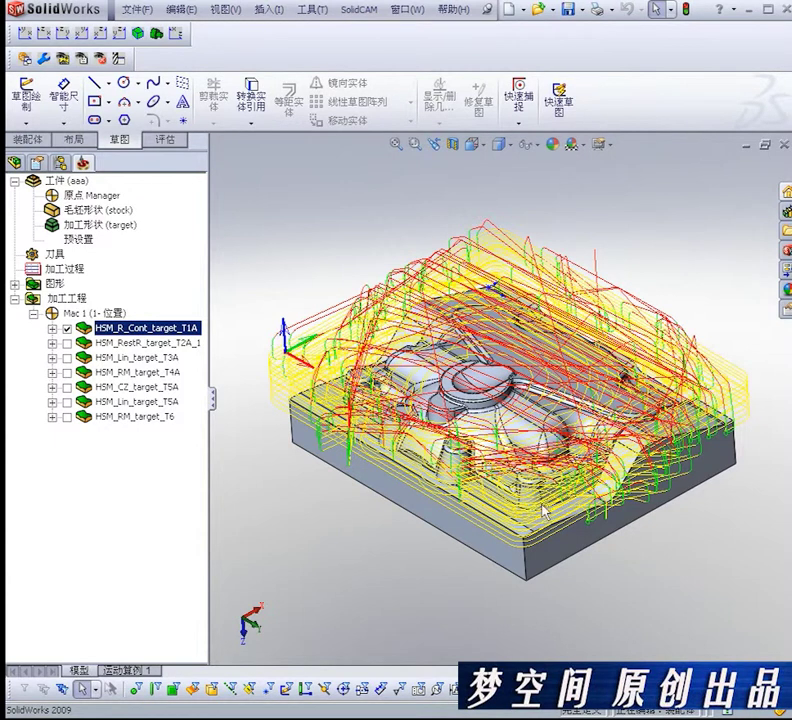
mouse_move(603, 523)
middle_mouse_down()
mouse_move(602, 508)
mouse_move(575, 500)
middle_mouse_up()
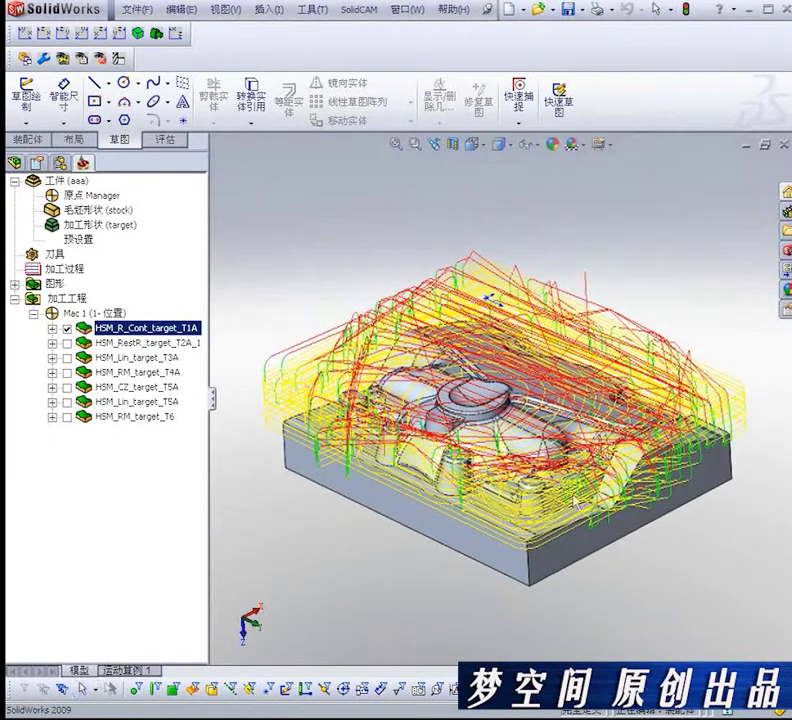
Replace the T1A roughing display with the HSM_RestR_target_T2A_1 rest-roughing toolpath, viewed from above.
left_click(67, 329)
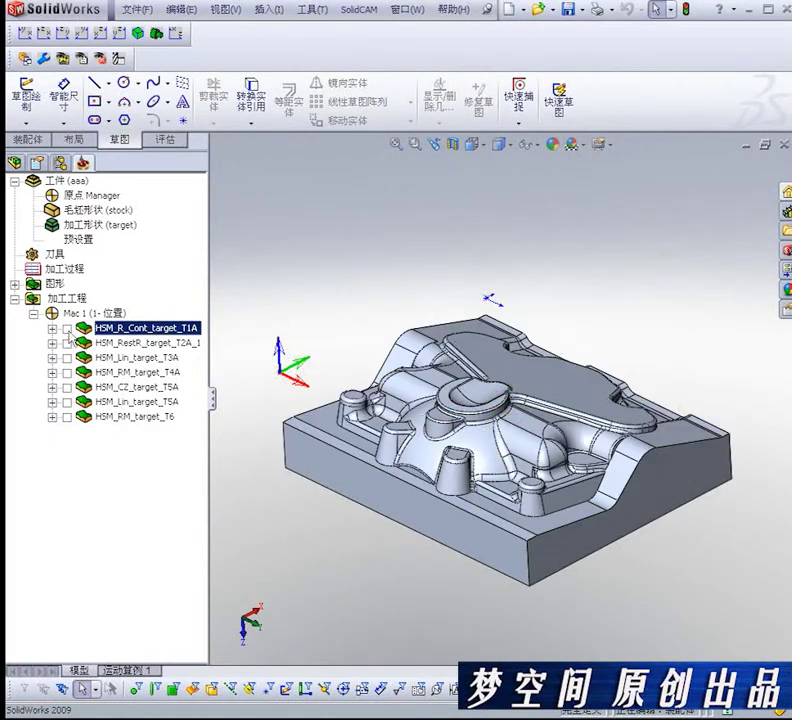
left_click(66, 343)
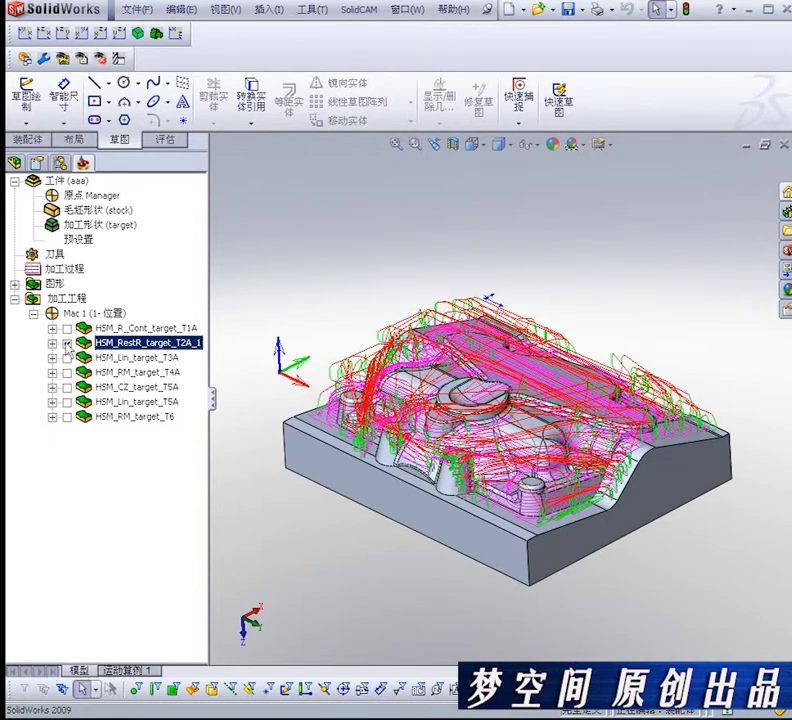
mouse_move(303, 278)
middle_mouse_down()
mouse_move(498, 487)
mouse_move(508, 412)
mouse_move(541, 447)
mouse_move(508, 246)
mouse_move(487, 276)
middle_mouse_up()
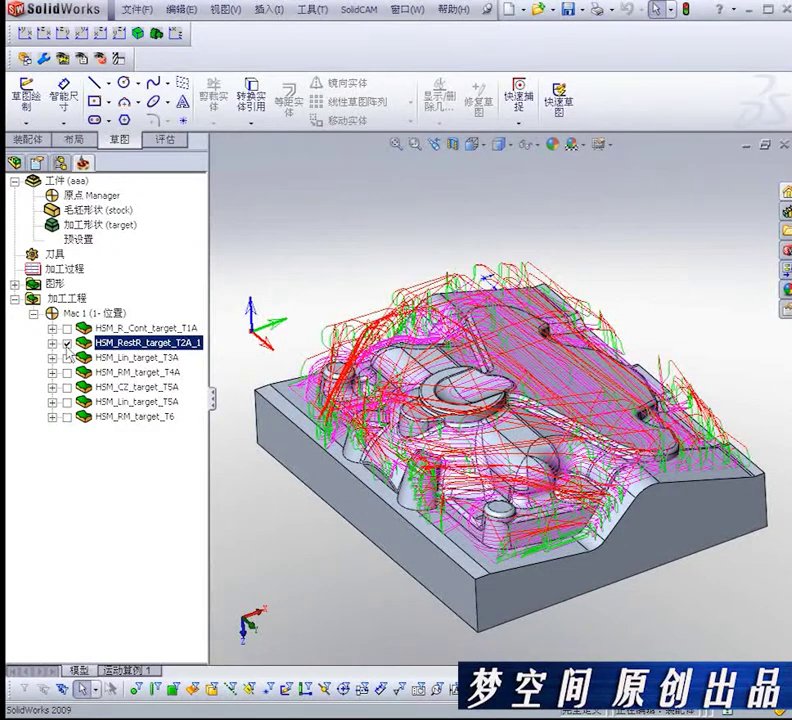
Swap the T2A_1 toolpath for the HSM_Lin_target_T3A linear finishing toolpath and orbit slightly.
left_click(67, 343)
left_click(66, 358)
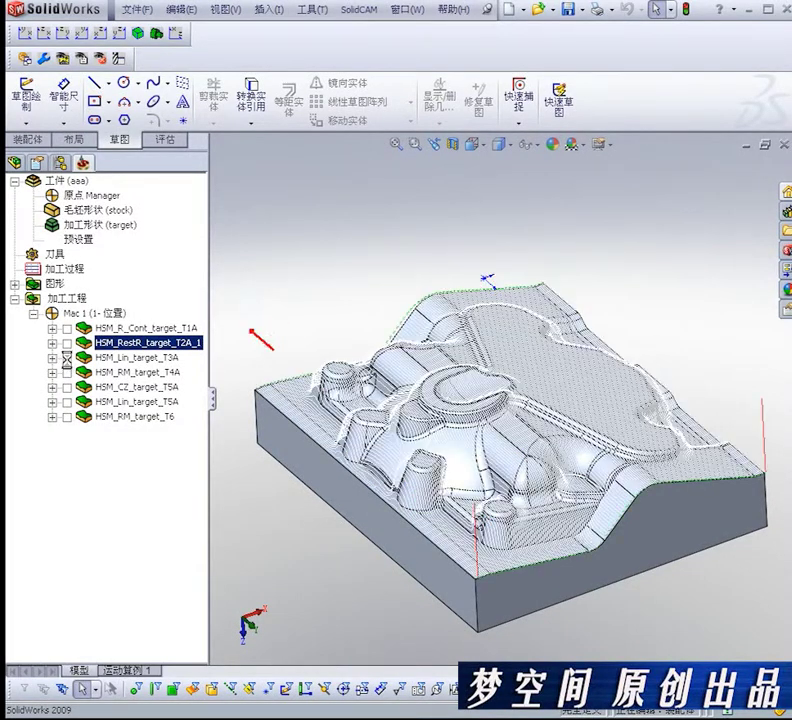
mouse_move(502, 451)
middle_mouse_down()
mouse_move(504, 410)
mouse_move(520, 430)
mouse_move(527, 415)
mouse_move(500, 417)
mouse_move(360, 325)
middle_mouse_up()
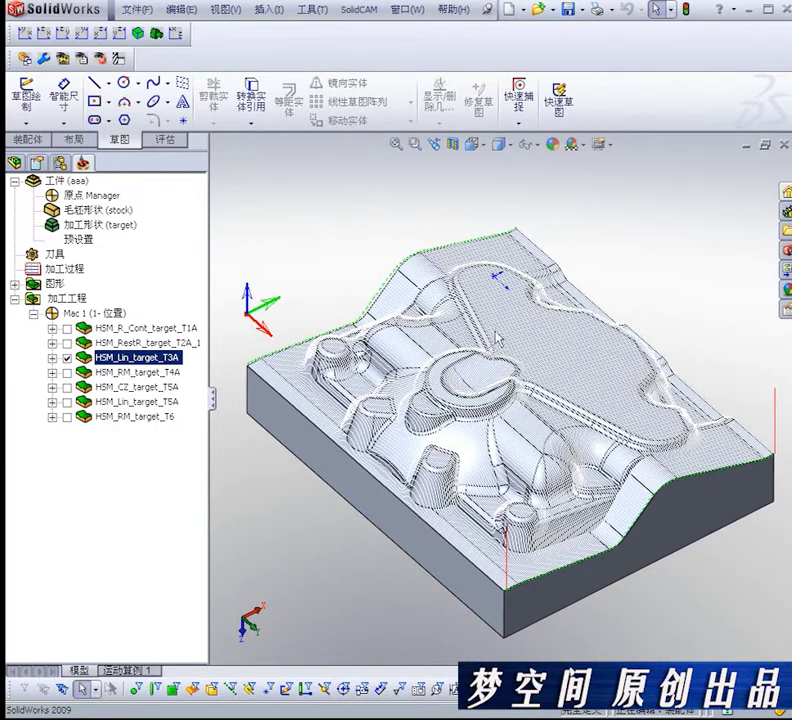
Show only HSM_RM_target_T4A, orbit to examine it, then select the HSM_Lin_target_T3A operation.
left_click(67, 357)
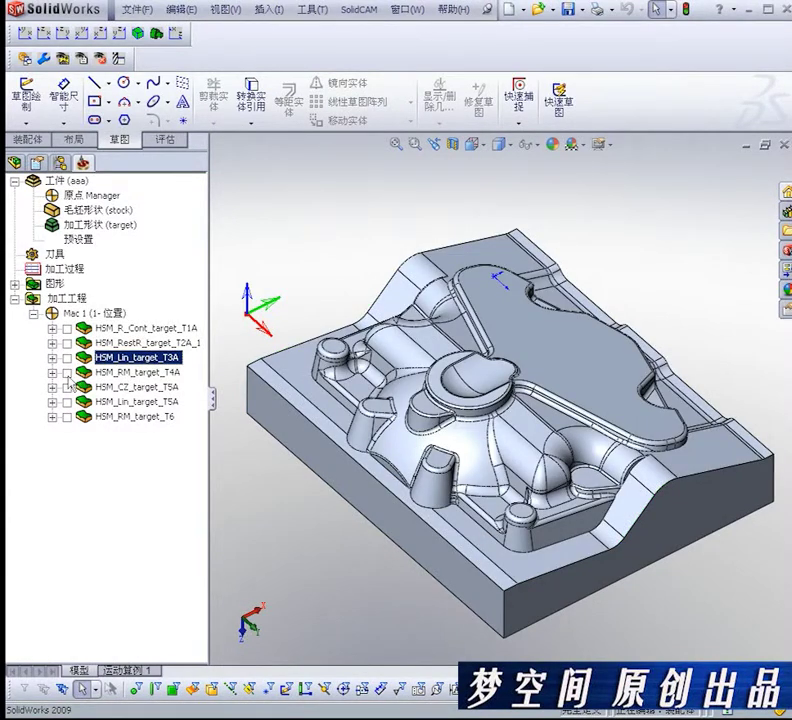
left_click(66, 372)
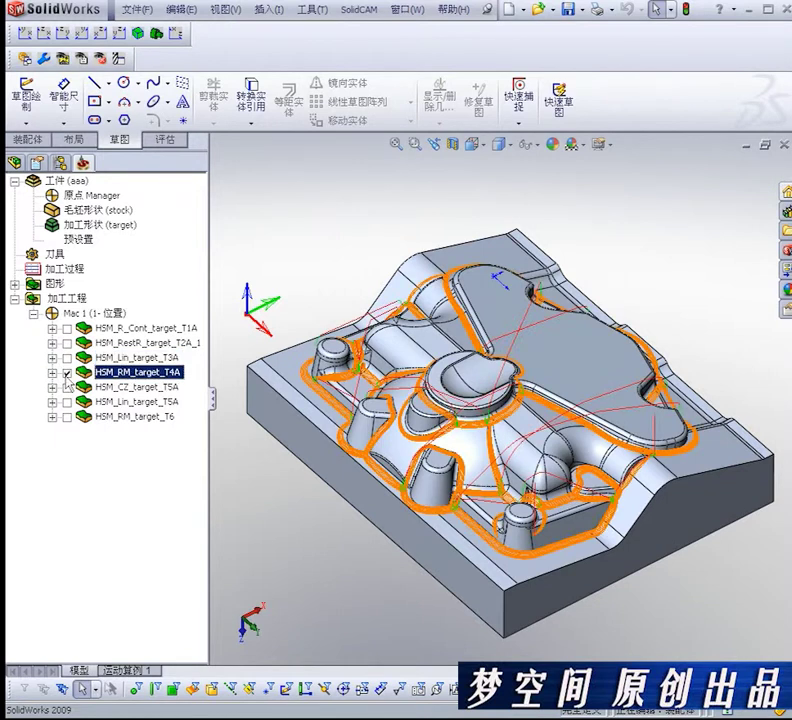
mouse_move(470, 455)
middle_mouse_down()
mouse_move(452, 440)
mouse_move(468, 456)
middle_mouse_up()
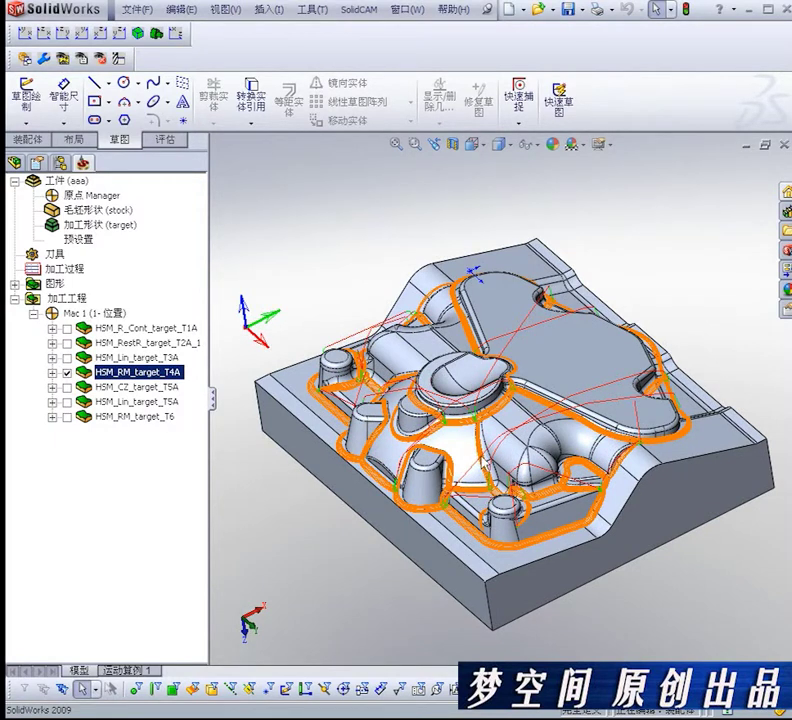
mouse_move(478, 452)
middle_mouse_down()
mouse_move(508, 517)
mouse_move(510, 500)
middle_mouse_up()
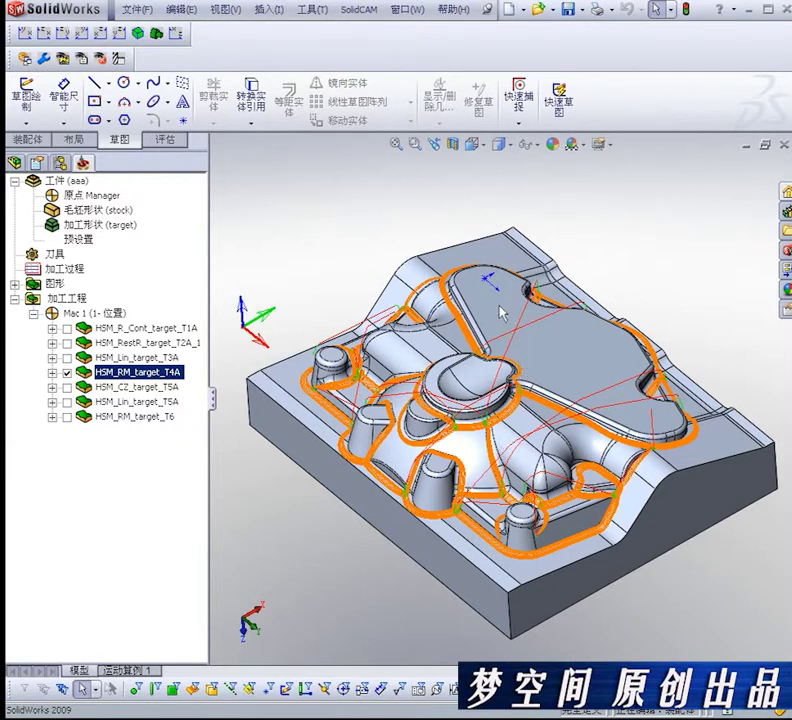
left_click(140, 357)
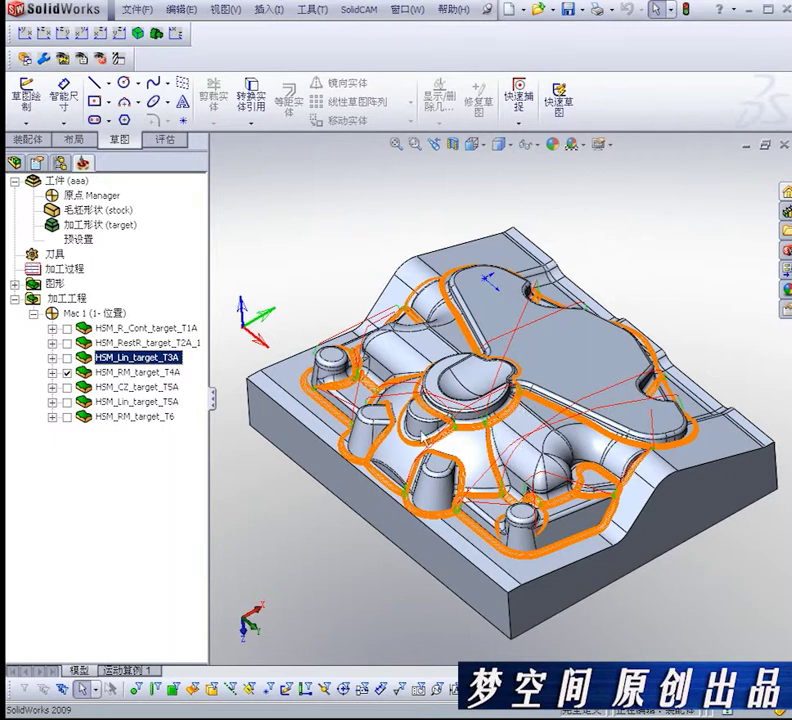
Select the HSM_RM_target_T4A operation and orbit to inspect the HSM_CZ_target_T5A constant-Z toolpath.
left_click(88, 372)
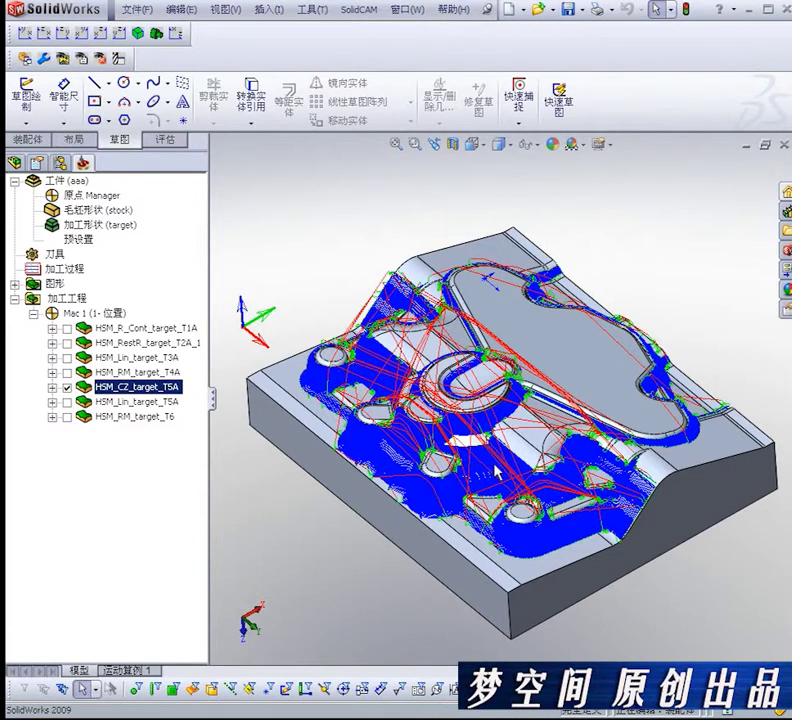
mouse_move(543, 443)
middle_mouse_down()
mouse_move(378, 492)
mouse_move(453, 296)
middle_mouse_up()
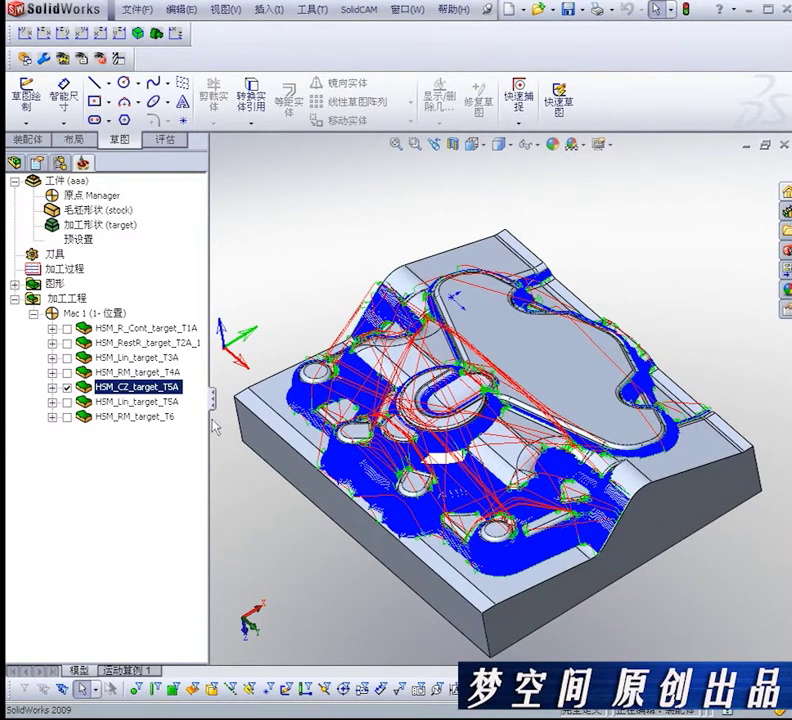
Swap the HSM_CZ_target_T5A display for HSM_Lin_target_T5A and orbit to inspect its linear passes.
left_click(67, 388)
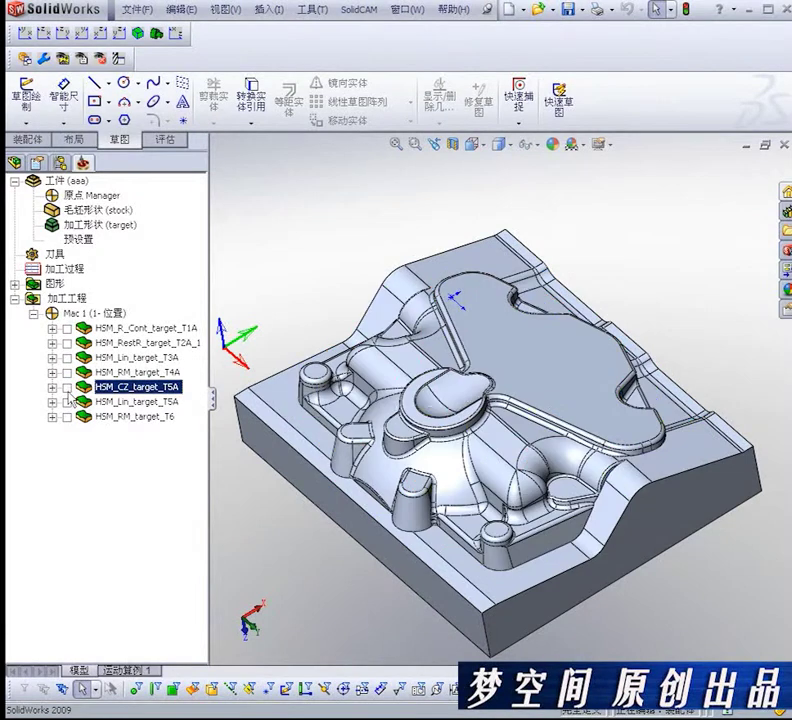
left_click(67, 402)
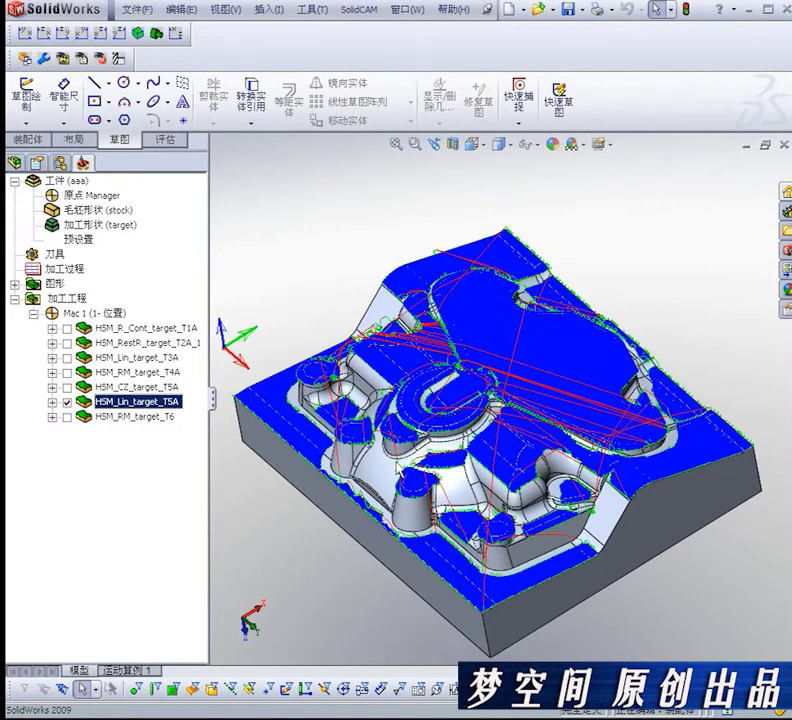
mouse_move(405, 486)
middle_mouse_down()
mouse_move(398, 500)
mouse_move(477, 492)
mouse_move(420, 480)
middle_mouse_up()
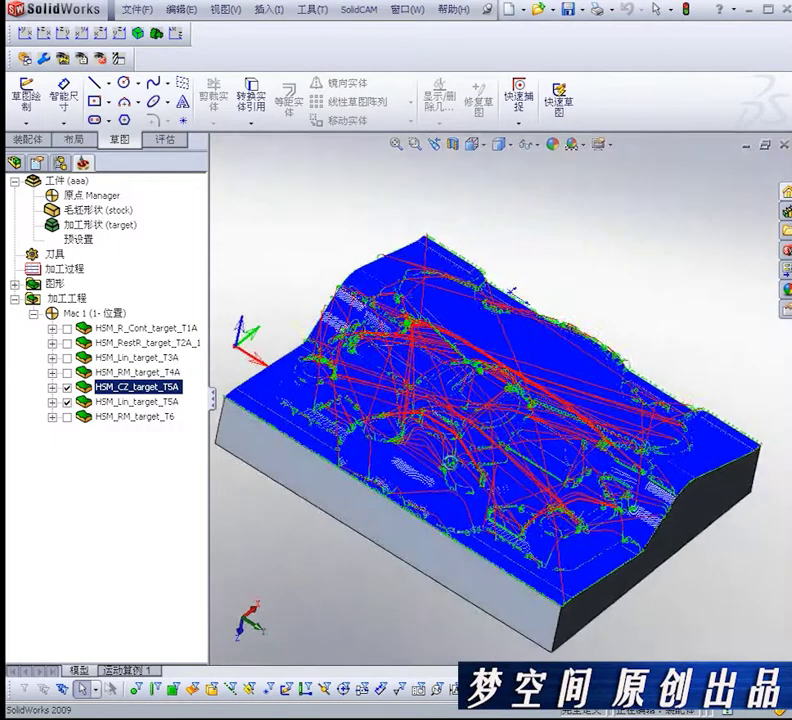
middle_click_drag(427, 480, 437, 481)
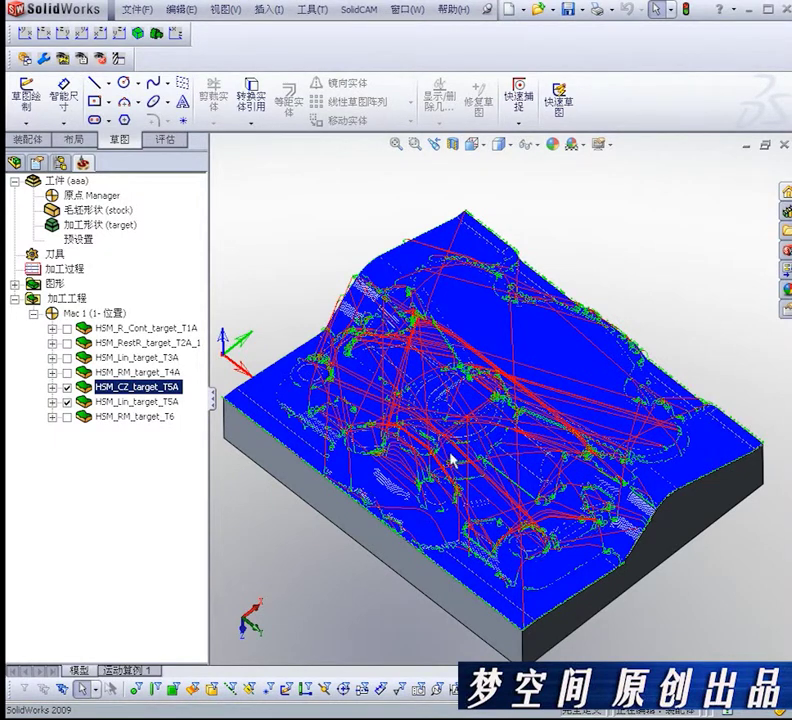
Hide both T5A toolpaths and orbit to inspect the HSM_RM_target_T6 toolpath.
left_click(66, 387)
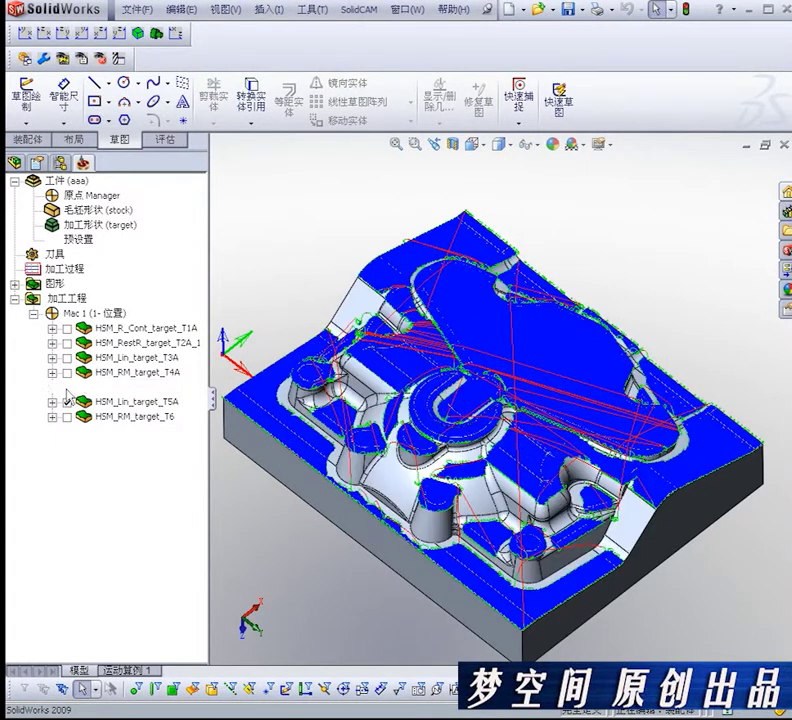
left_click(67, 402)
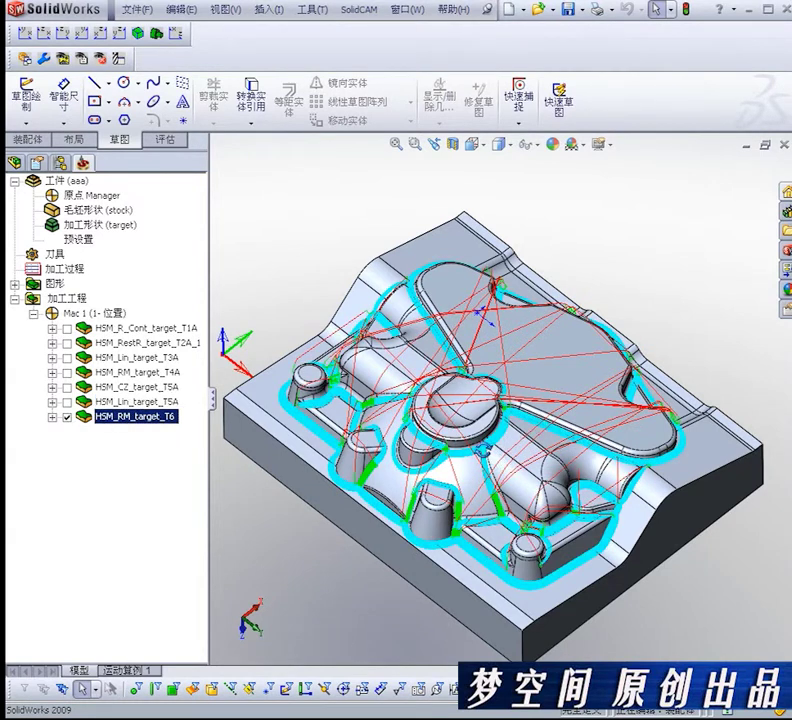
middle_click_drag(541, 423, 495, 455)
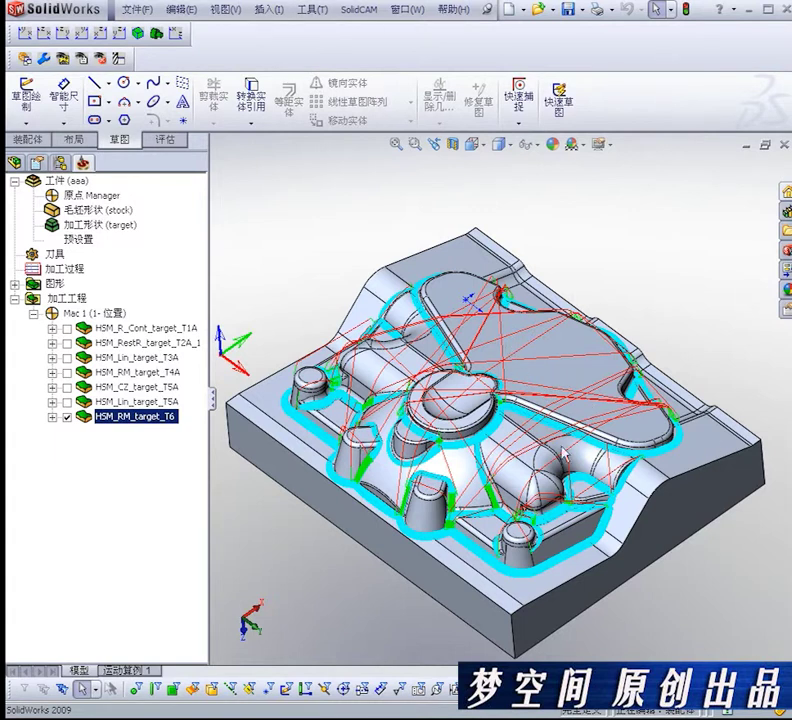
Zoom and orbit for a close-up of the T6 toolpath near the bosses.
scroll(419, 468, "down", 1)
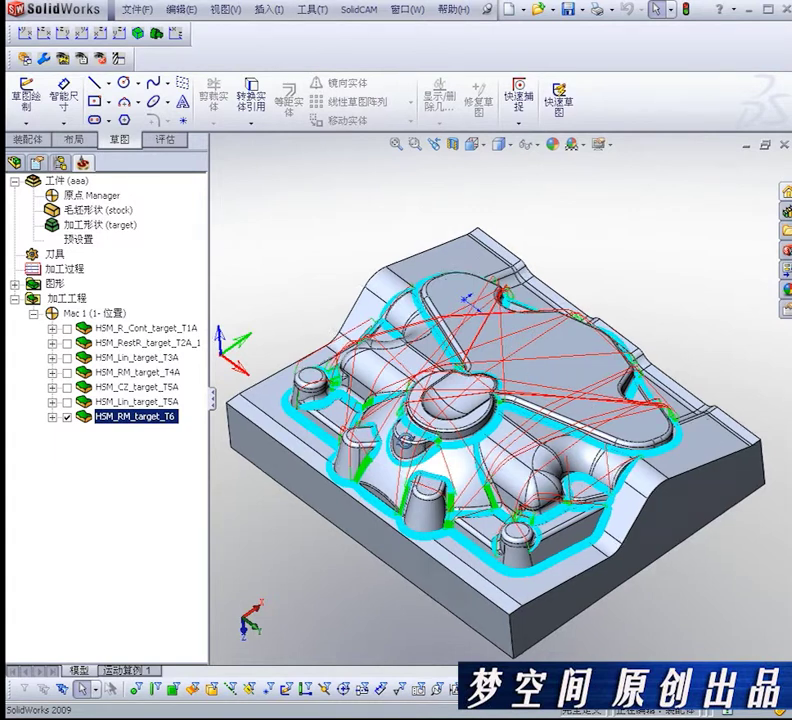
scroll(440, 465, "down", 1)
scroll(480, 460, "down", 2)
scroll(514, 455, "down", 2)
mouse_move(516, 455)
middle_mouse_down()
mouse_move(447, 417)
mouse_move(417, 468)
mouse_move(462, 422)
mouse_move(454, 477)
middle_mouse_up()
scroll(454, 477, "down", 1)
scroll(421, 481, "down", 3)
scroll(403, 456, "down", 1)
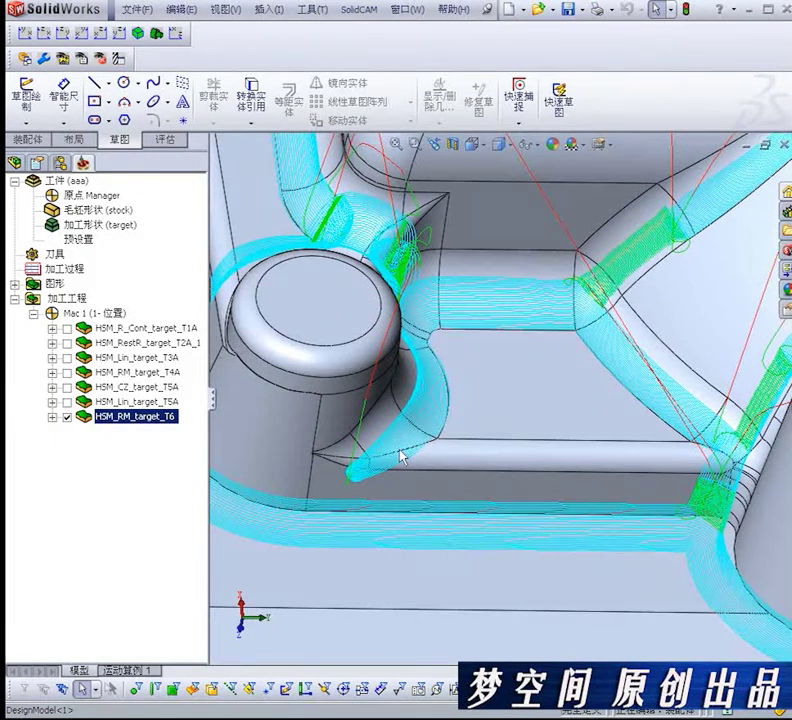
scroll(391, 463, "down", 3)
scroll(391, 463, "down", 1)
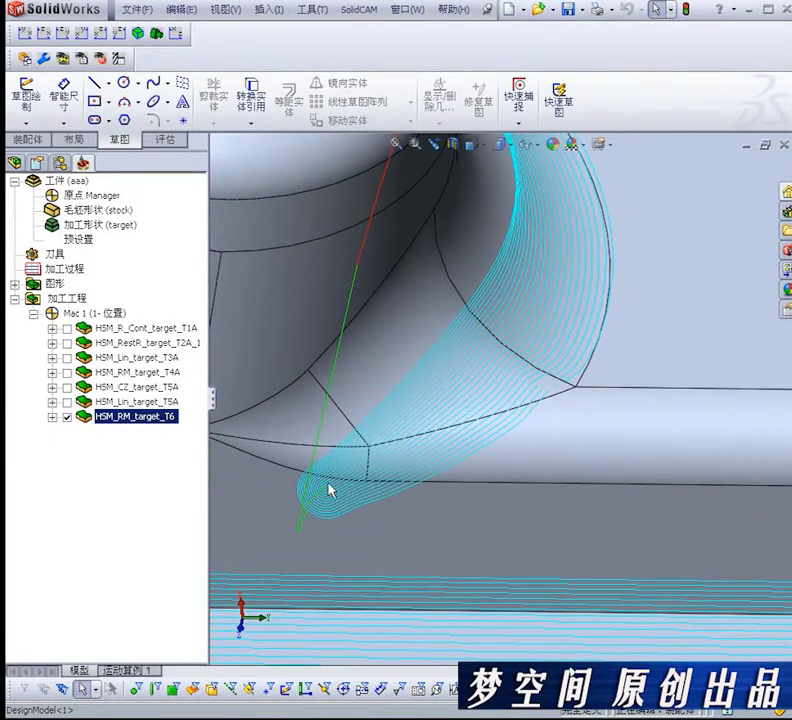
scroll(280, 516, "down", 2)
scroll(279, 528, "down", 1)
scroll(257, 502, "up", 3)
scroll(447, 405, "up", 2)
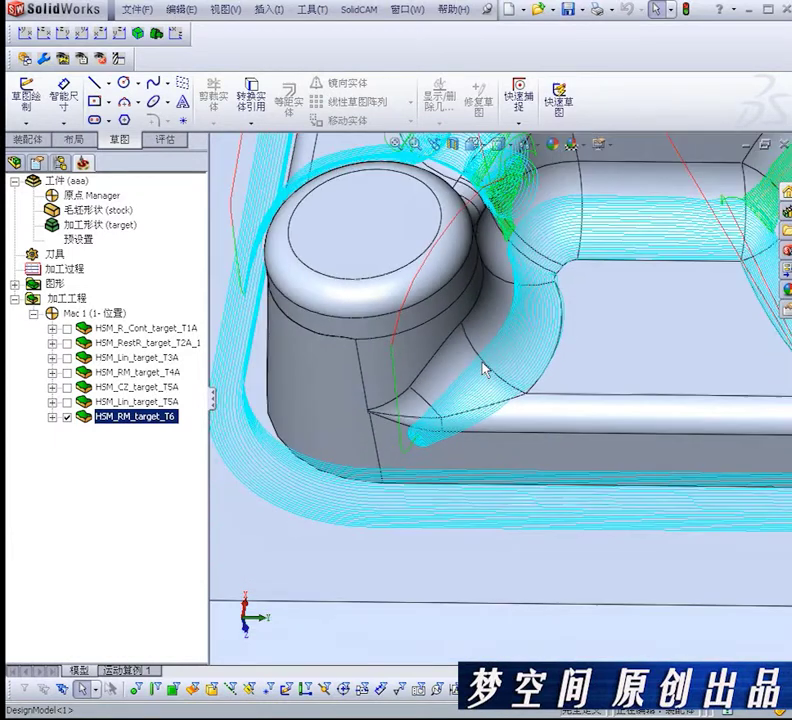
scroll(483, 368, "up", 1)
View the bosses from a new angle, then zoom out to a low side view of the whole part.
mouse_move(417, 368)
middle_mouse_down()
mouse_move(561, 326)
mouse_move(442, 368)
middle_mouse_up()
scroll(488, 408, "down", 1)
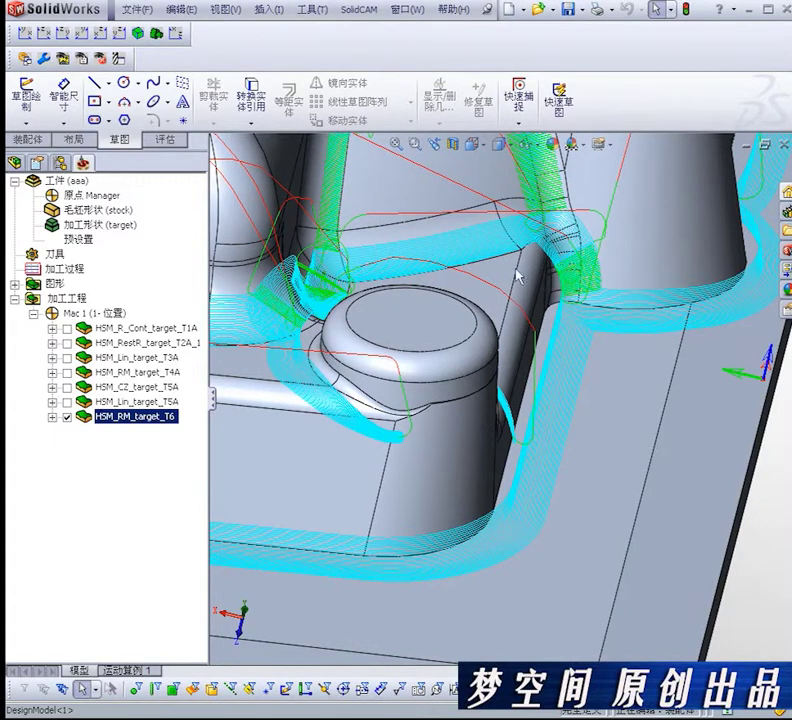
scroll(519, 277, "up", 2)
scroll(519, 277, "up", 2)
scroll(519, 277, "up", 2)
mouse_move(440, 330)
middle_mouse_down()
mouse_move(330, 373)
mouse_move(331, 219)
mouse_move(487, 452)
mouse_move(468, 440)
mouse_move(462, 392)
mouse_move(480, 375)
middle_mouse_up()
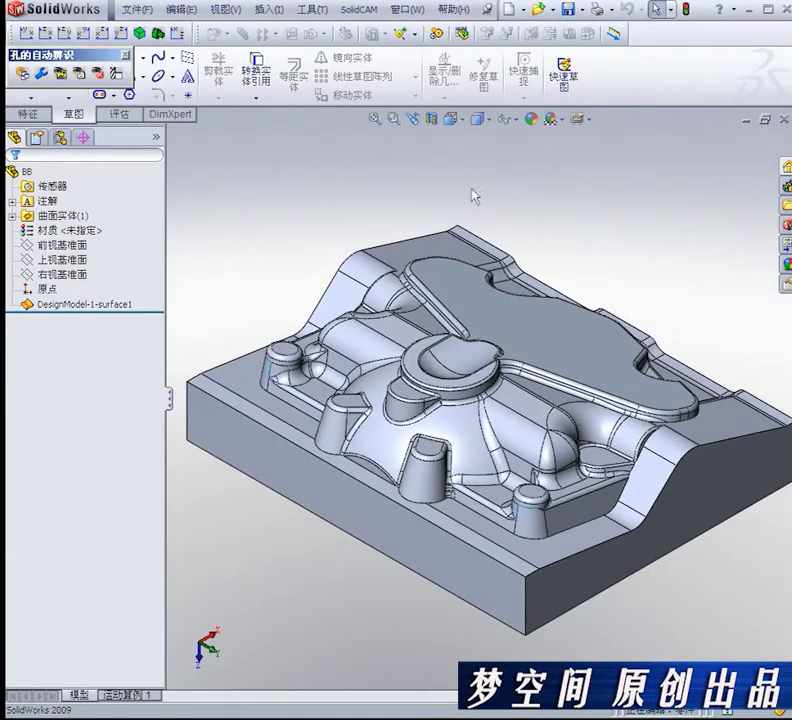
Create milling part BB in the drawing's folder, then orbit to a tilted top view.
left_click(359, 10)
mouse_move(380, 32)
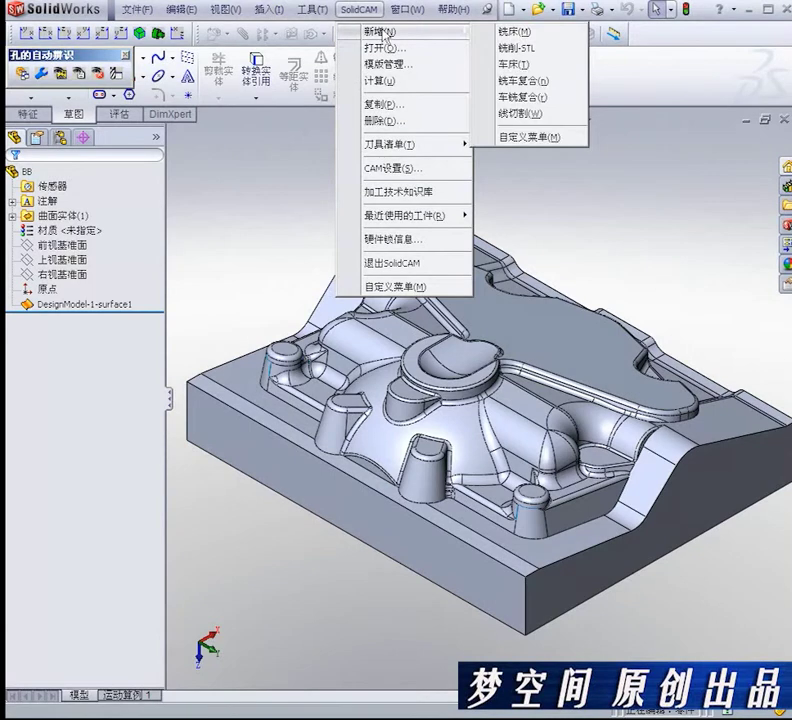
left_click(515, 31)
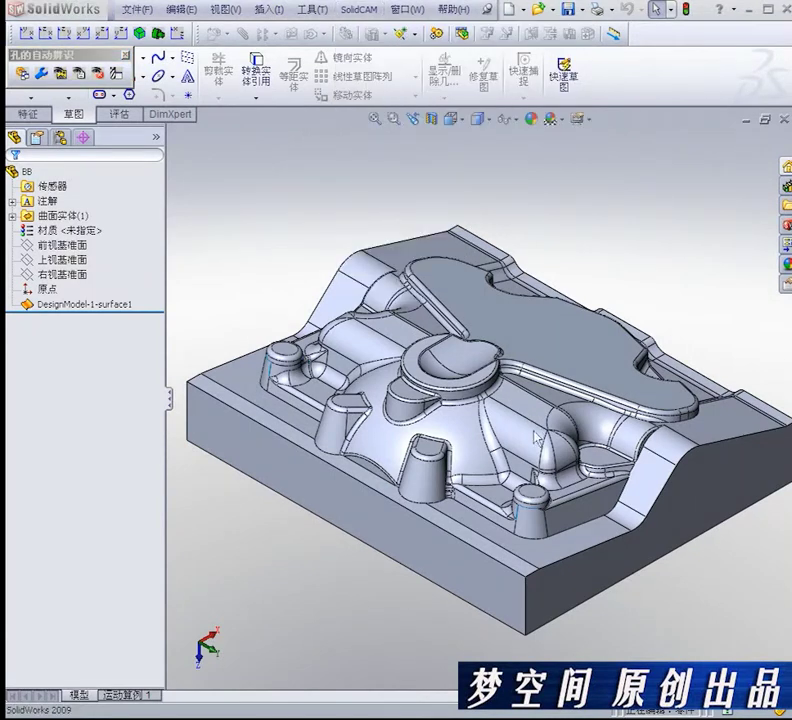
left_click(606, 370)
left_click(606, 370)
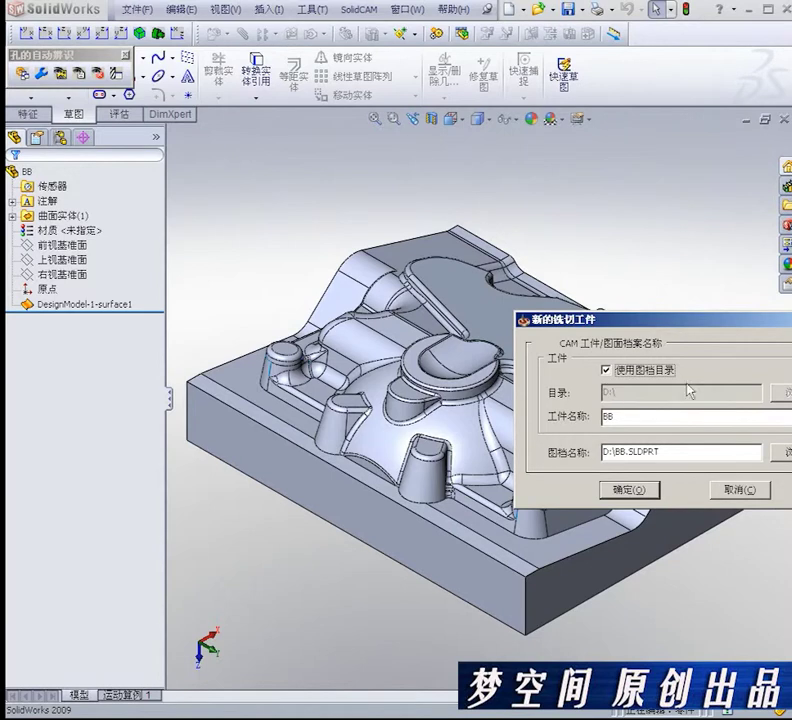
left_click(628, 489)
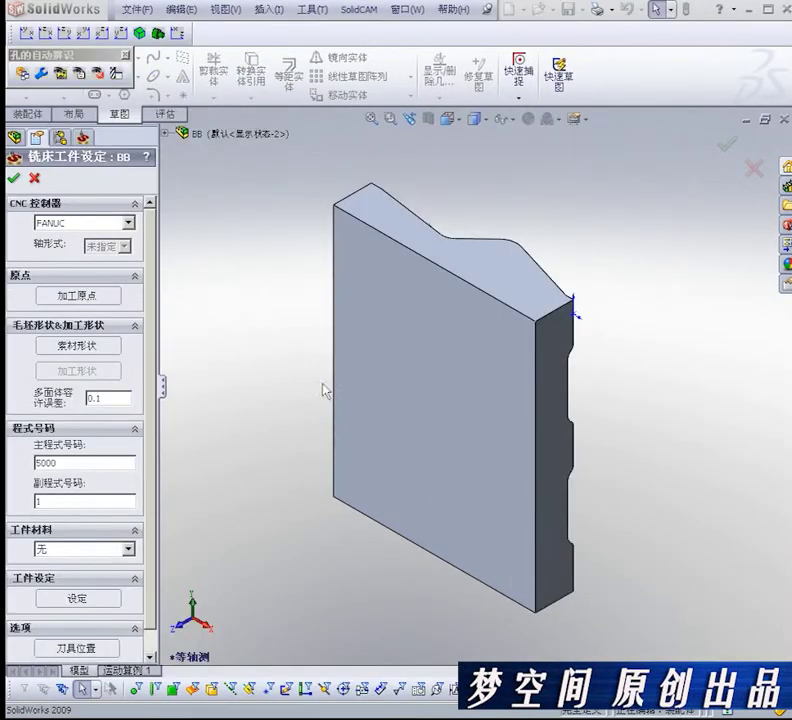
middle_click_drag(325, 283, 280, 372)
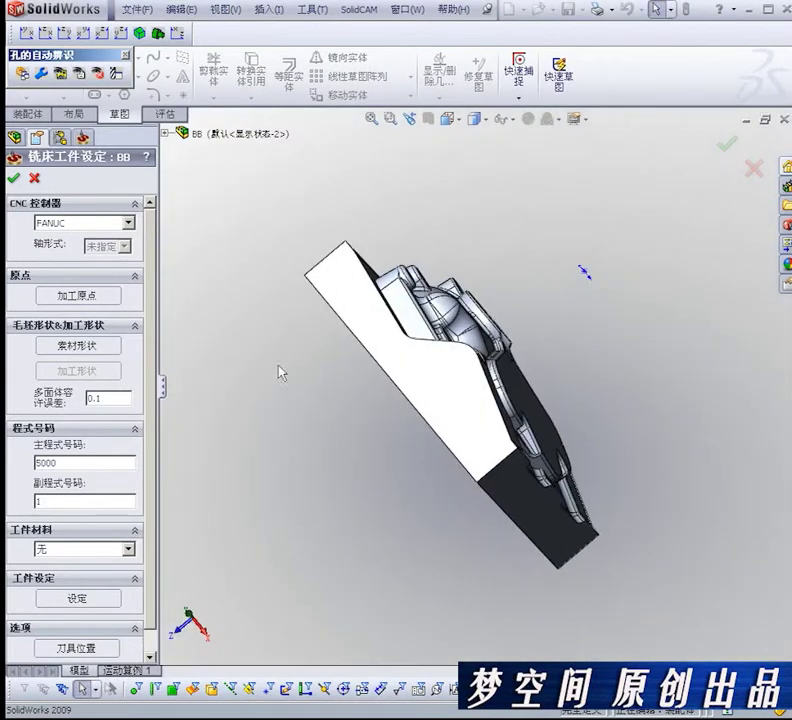
mouse_move(203, 265)
middle_mouse_down()
mouse_move(300, 410)
mouse_move(539, 451)
mouse_move(654, 524)
mouse_move(600, 500)
middle_mouse_up()
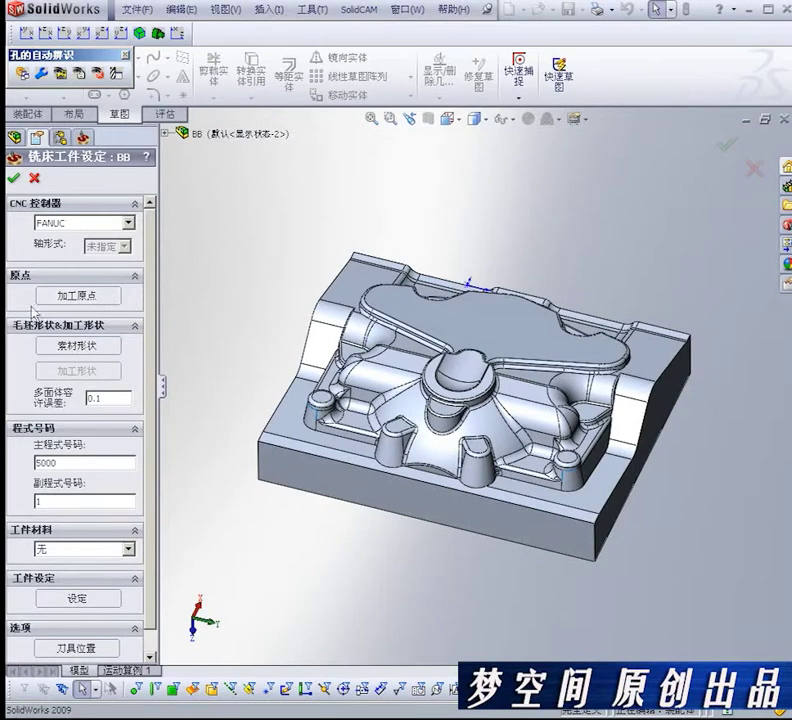
Start the machining origin definition by picking the part's bottom face.
left_click(85, 297)
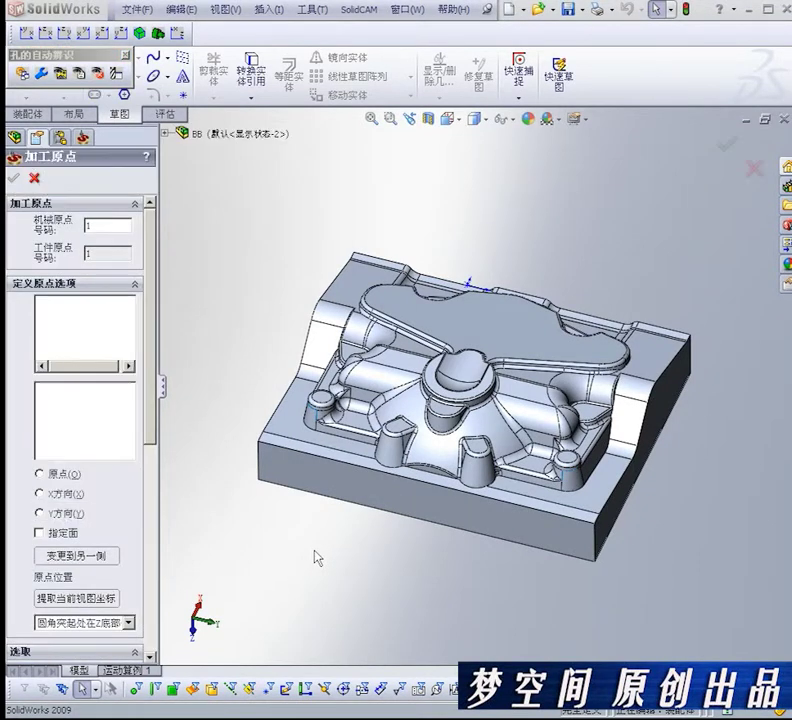
middle_click_drag(320, 557, 412, 415)
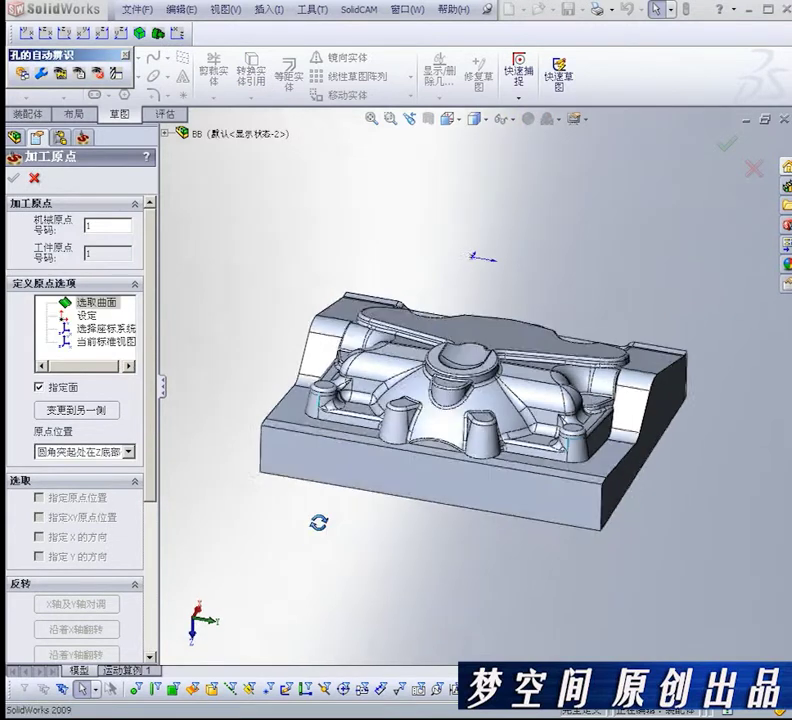
left_click(409, 410)
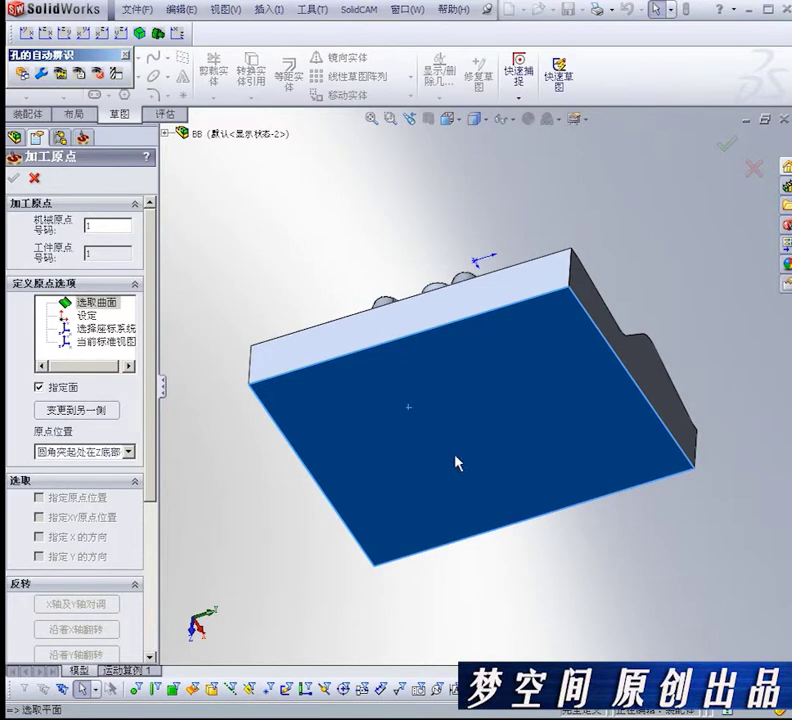
left_click(456, 463)
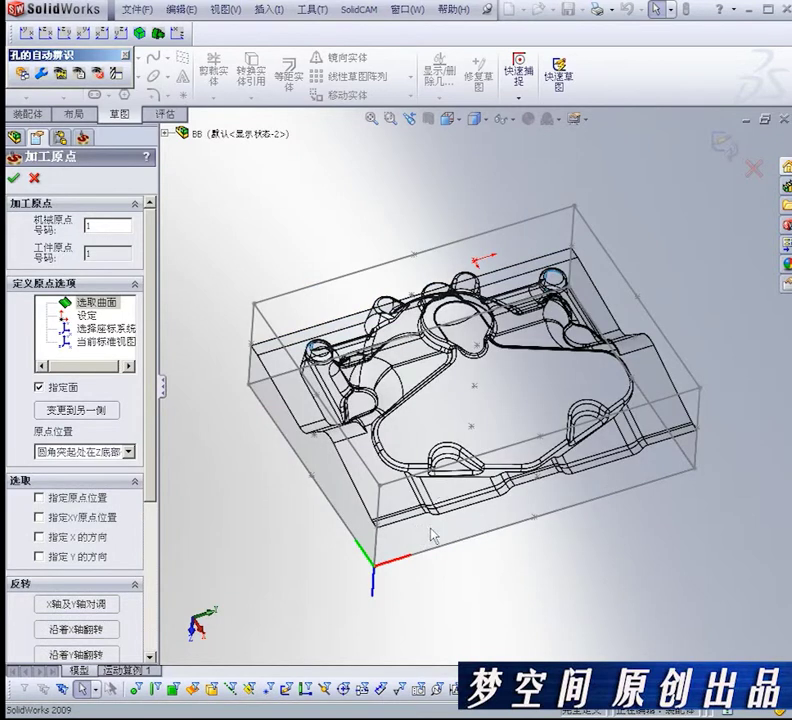
Flip the origin to the opposite side and place it at the bounding-box corner (-70, -100, 57.150).
mouse_move(373, 580)
middle_mouse_down()
mouse_move(493, 642)
mouse_move(633, 635)
mouse_move(488, 637)
mouse_move(746, 610)
mouse_move(177, 619)
middle_mouse_up()
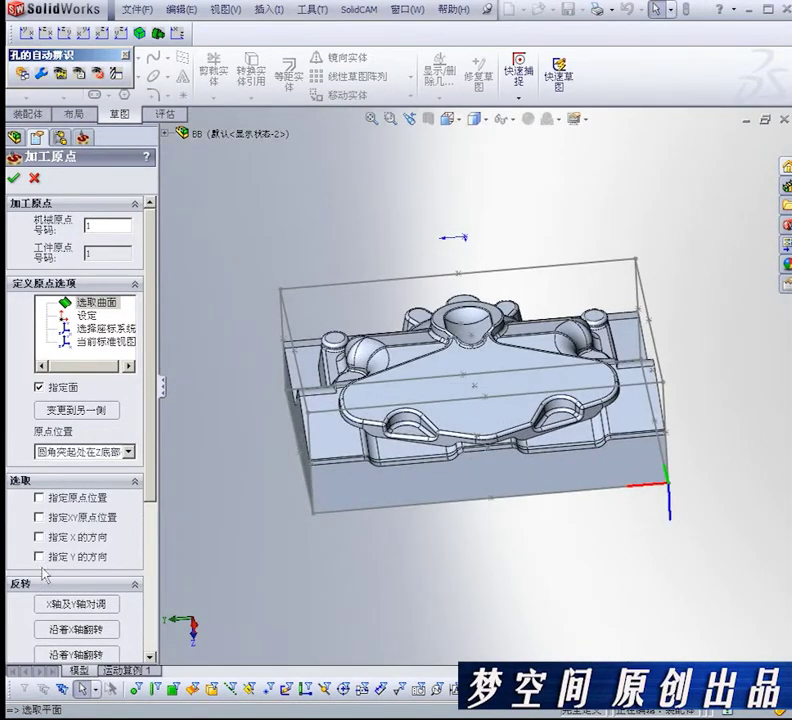
left_click(77, 411)
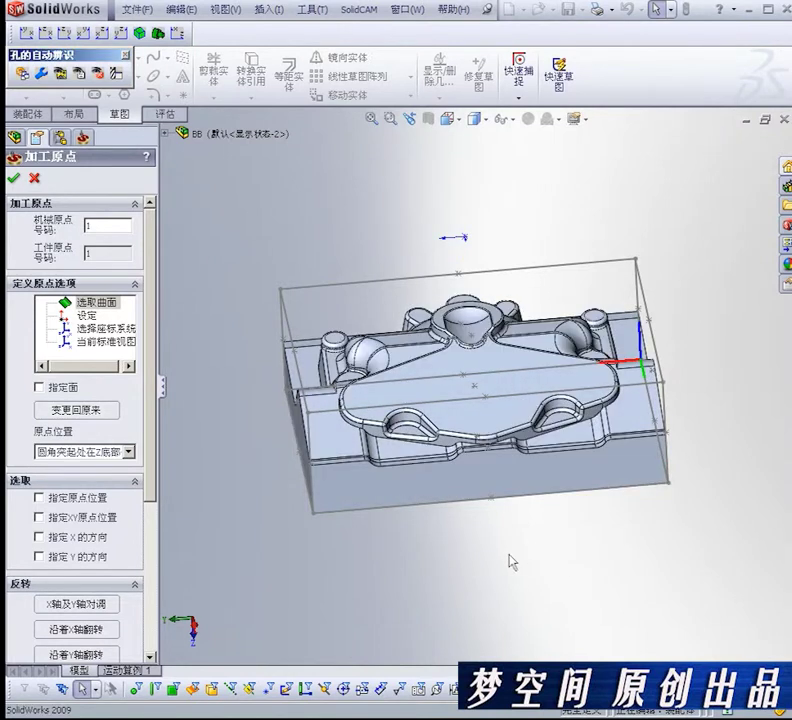
middle_click_drag(419, 569, 463, 579)
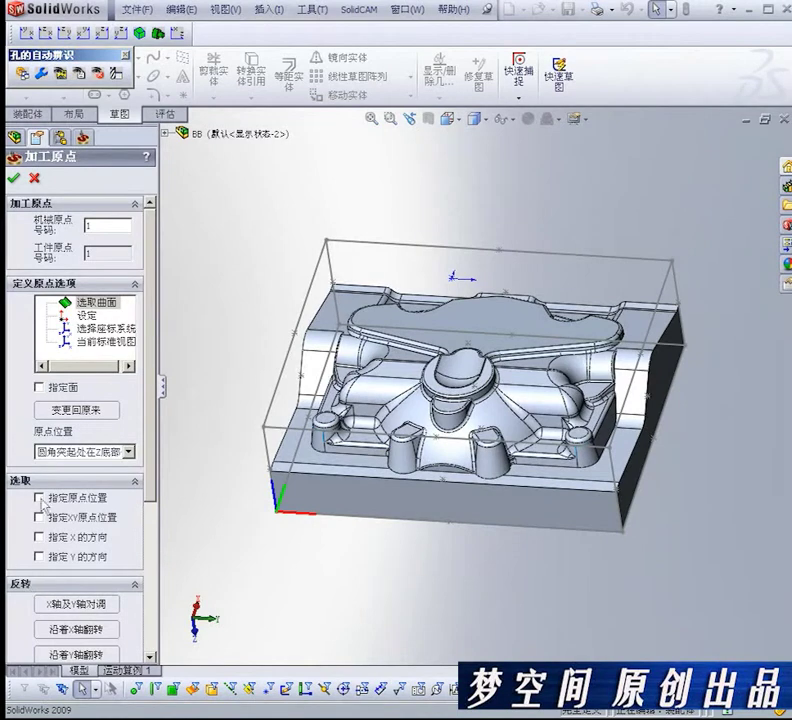
left_click(39, 497)
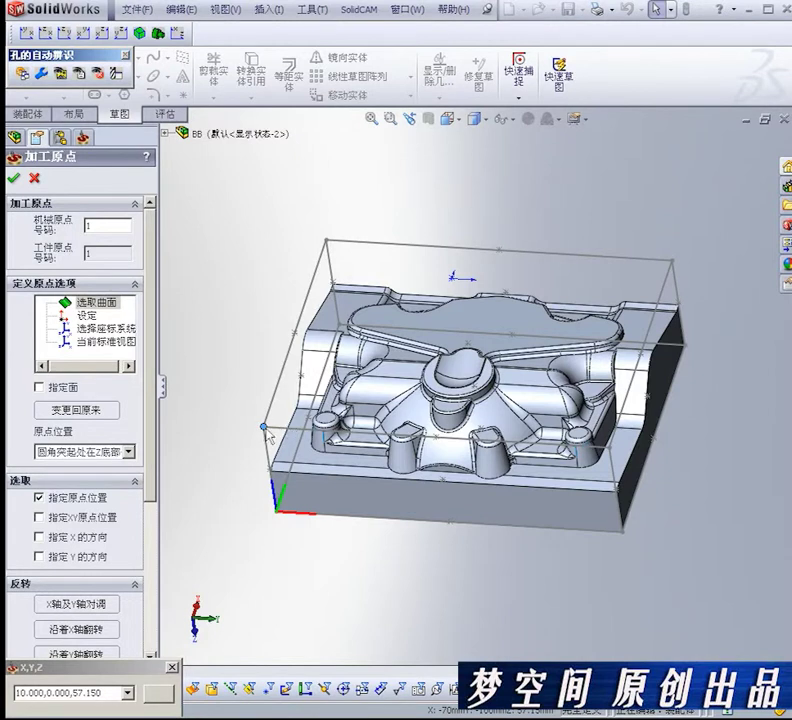
left_click(263, 427)
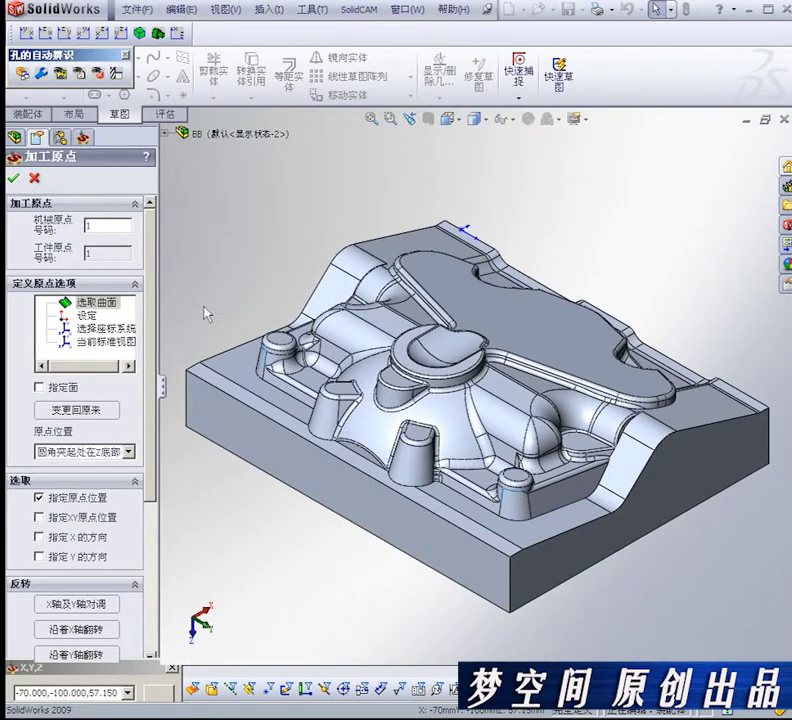
Accept machining origin Mac 1, close the origin manager, and orbit the part view.
key("Return")
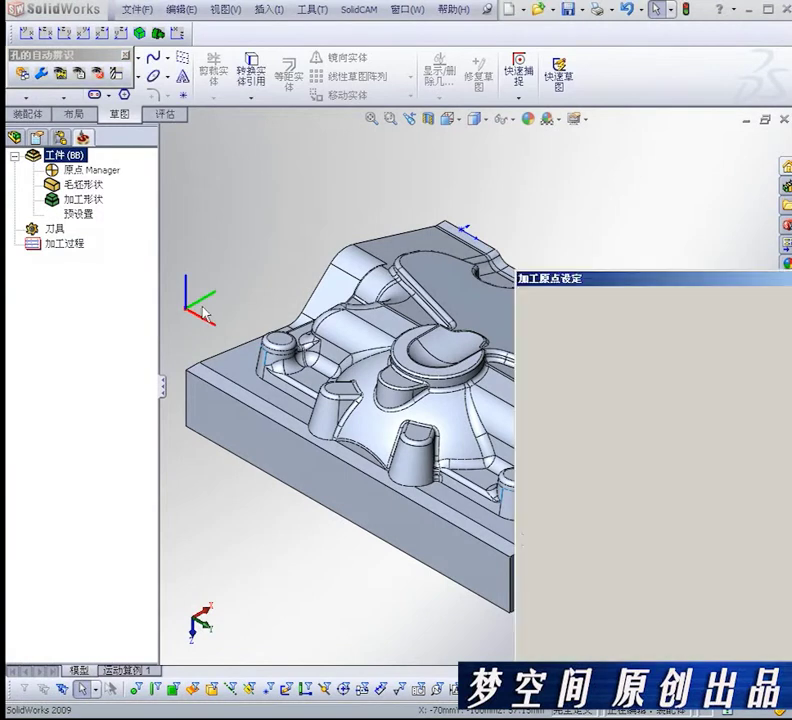
left_click(611, 655)
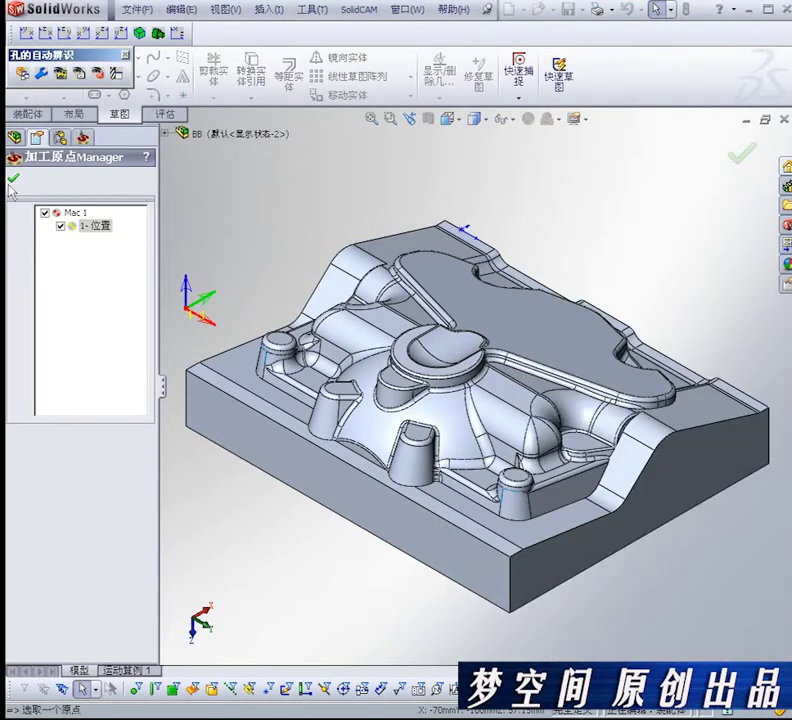
left_click(13, 178)
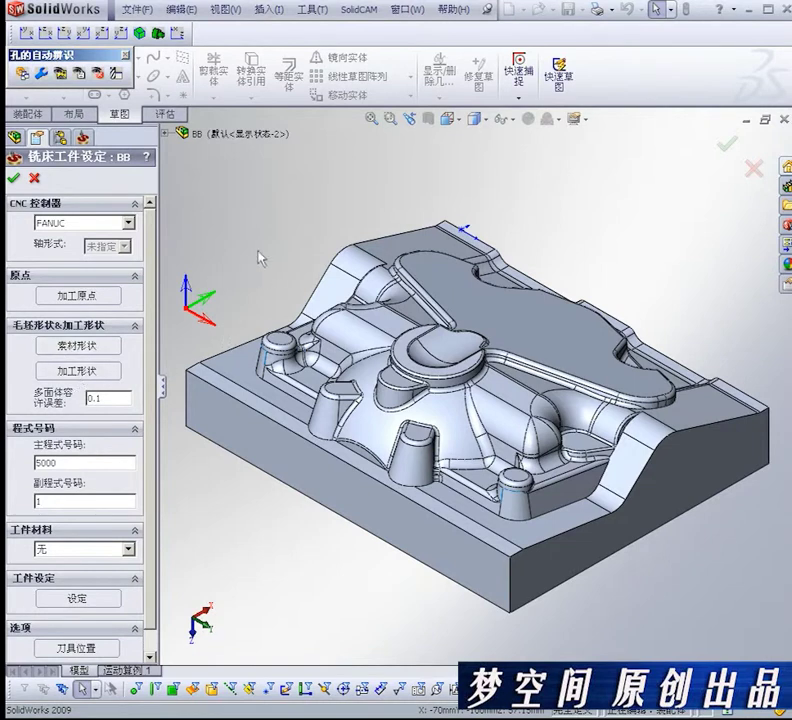
middle_click_drag(257, 278, 285, 295)
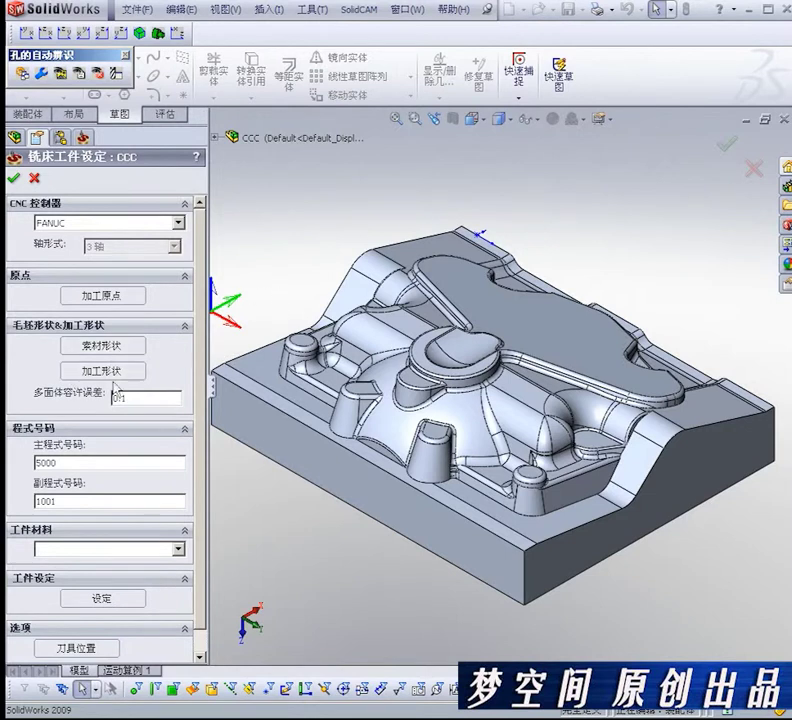
middle_click_drag(342, 271, 325, 263)
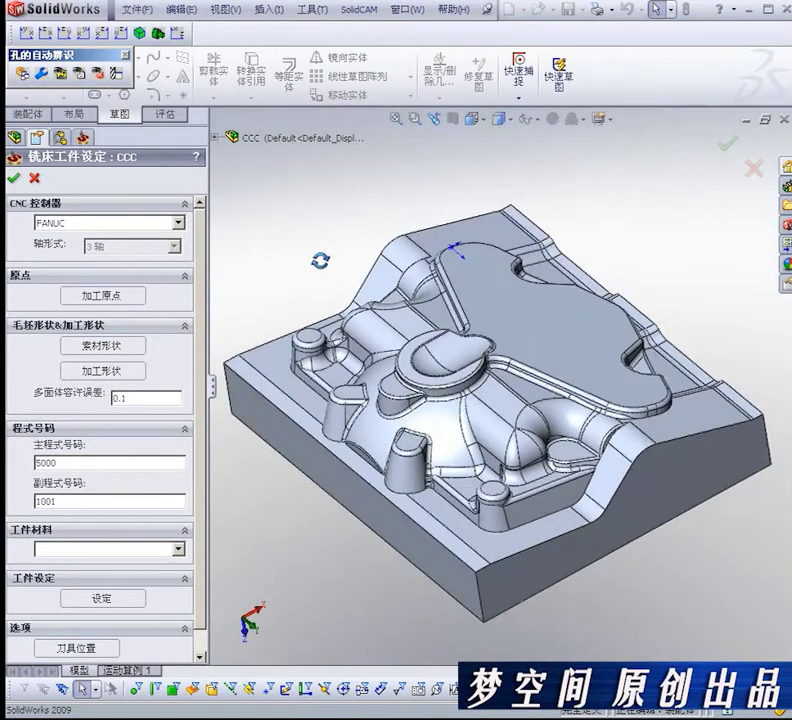
Define the stock shape, displayed as a solid, and accept it.
left_click(133, 347)
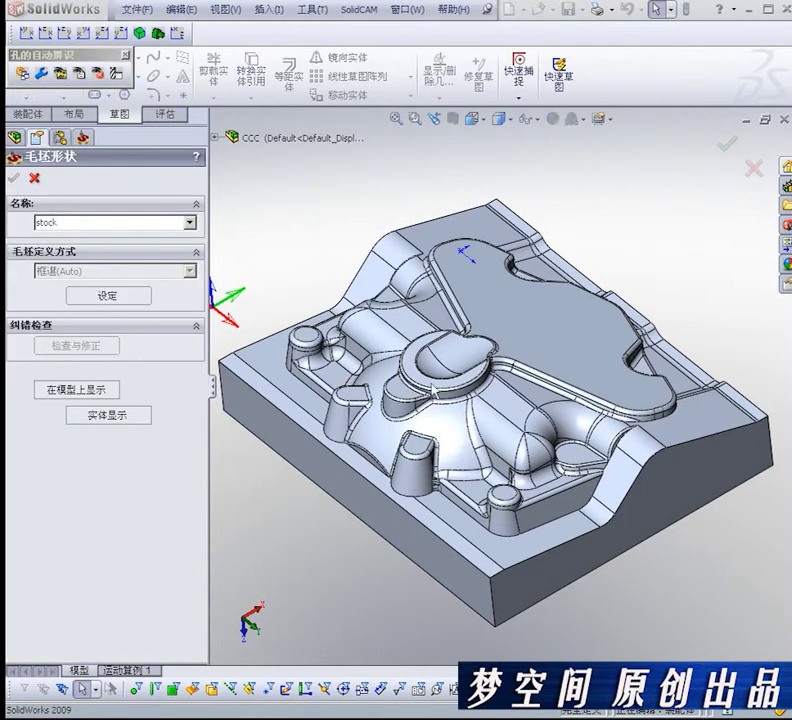
left_click(100, 414)
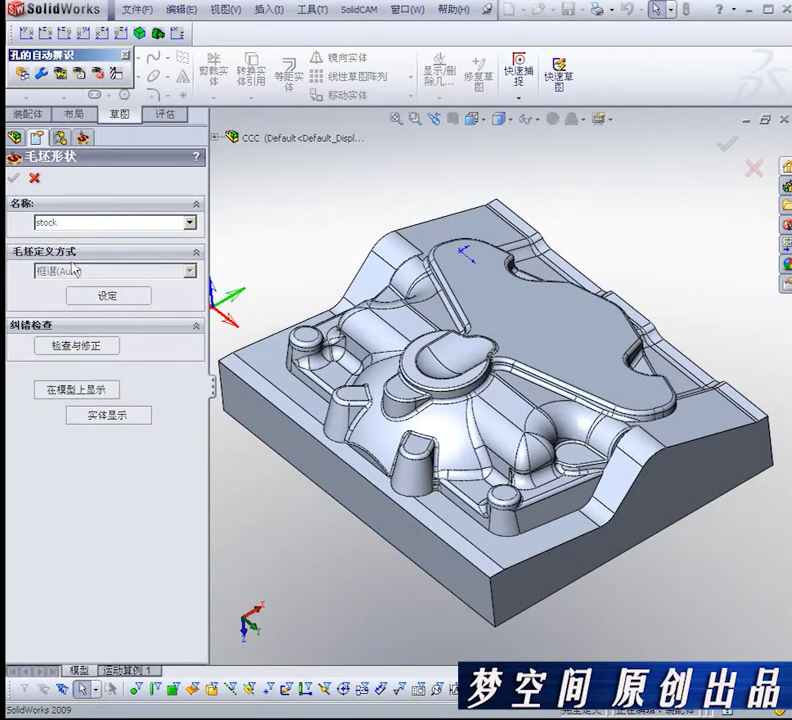
left_click(34, 178)
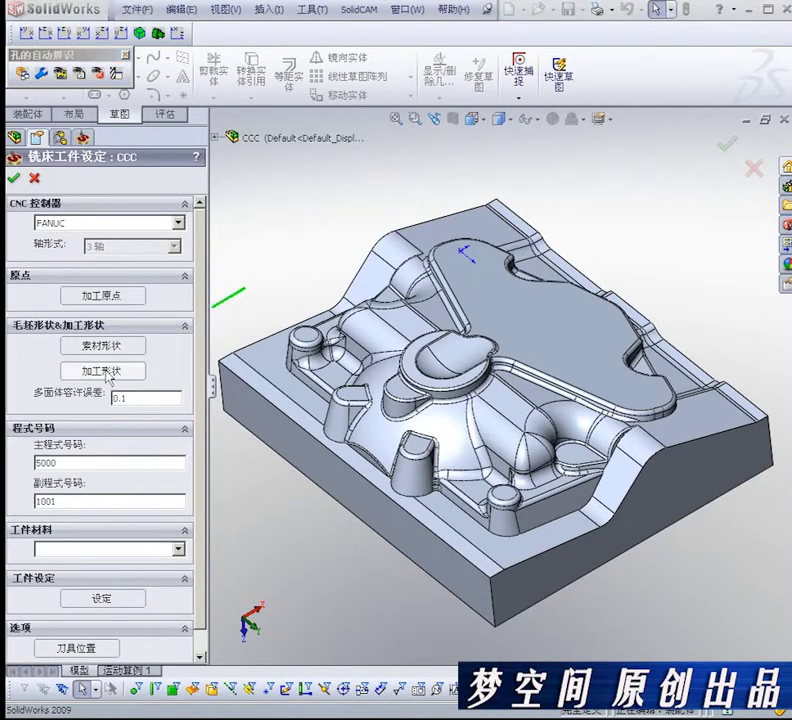
Set the target shape displayed as a solid, then finish the CCC milling part setup.
left_click(110, 372)
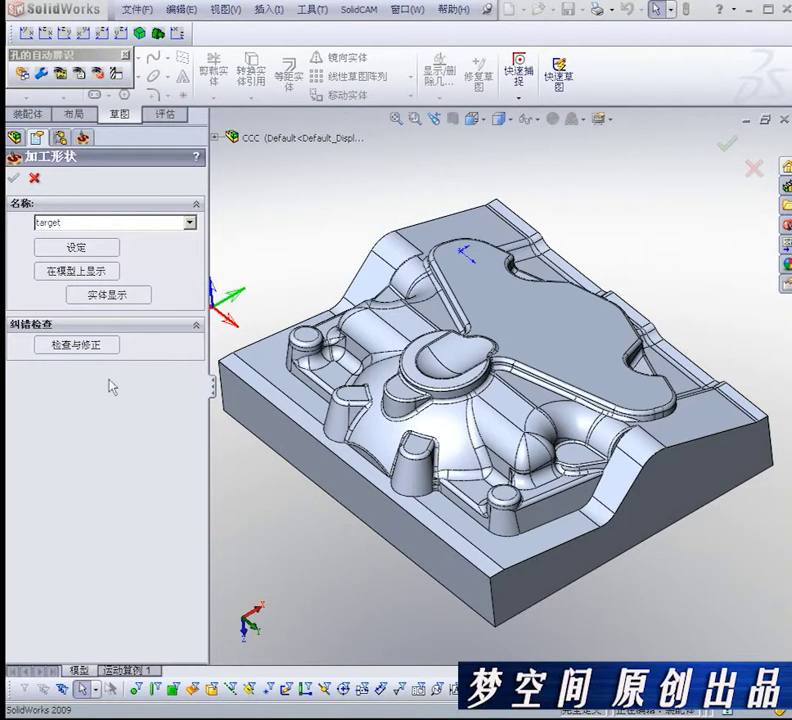
left_click(106, 295)
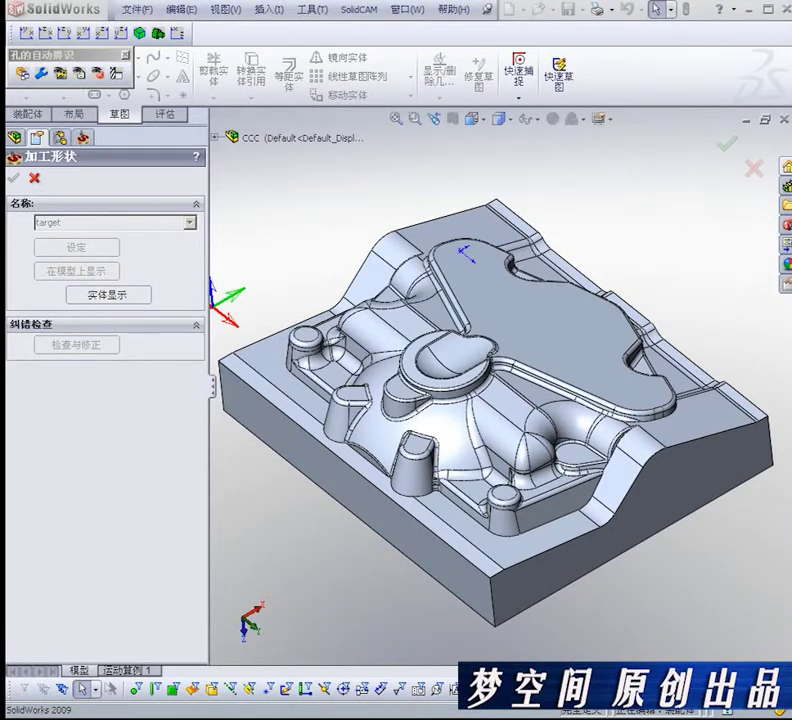
left_click(14, 177)
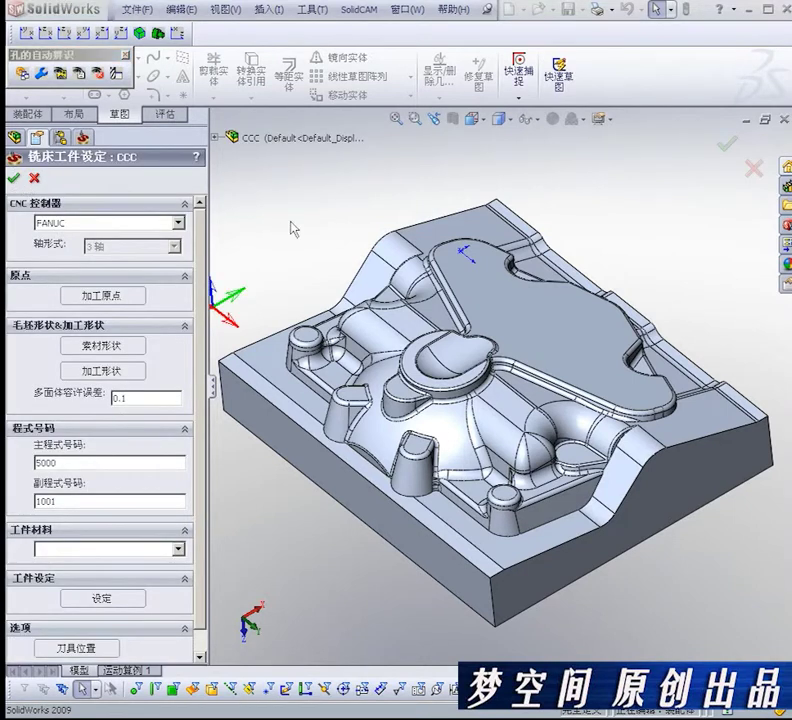
left_click(16, 178)
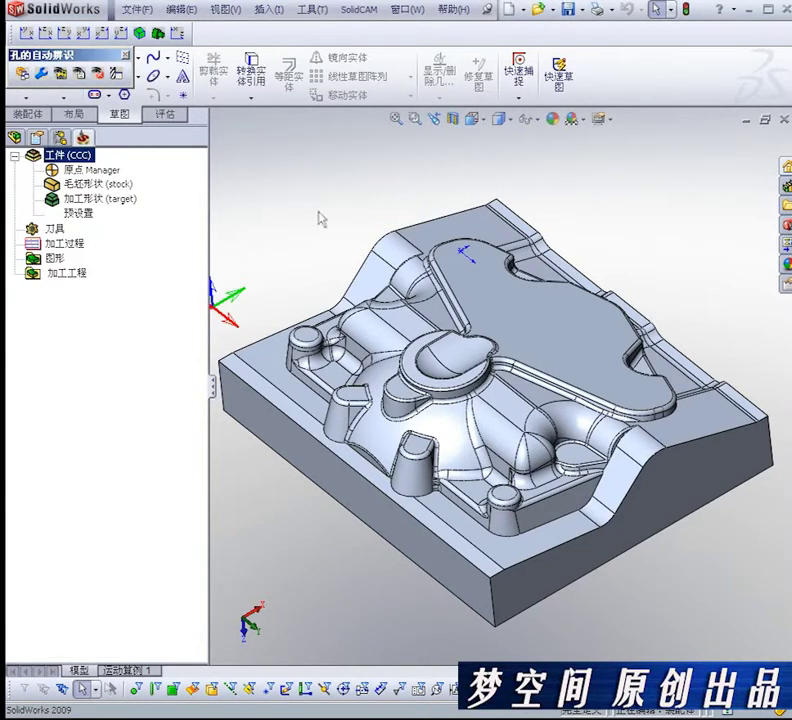
Add a new HSM operation under the machining operations node.
mouse_move(430, 300)
middle_mouse_down()
mouse_move(437, 278)
mouse_move(489, 330)
mouse_move(500, 327)
middle_mouse_up()
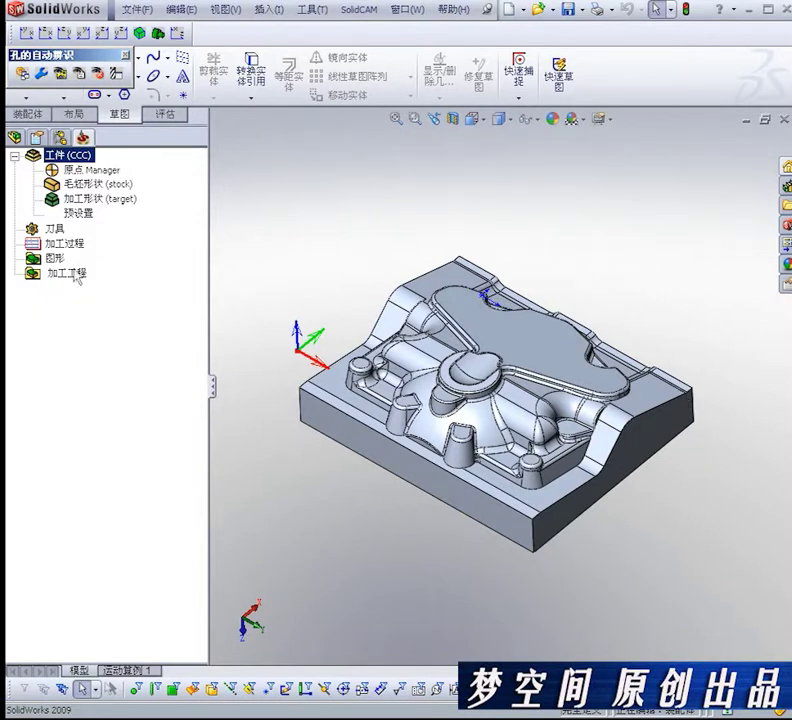
left_click(70, 272)
right_click(79, 272)
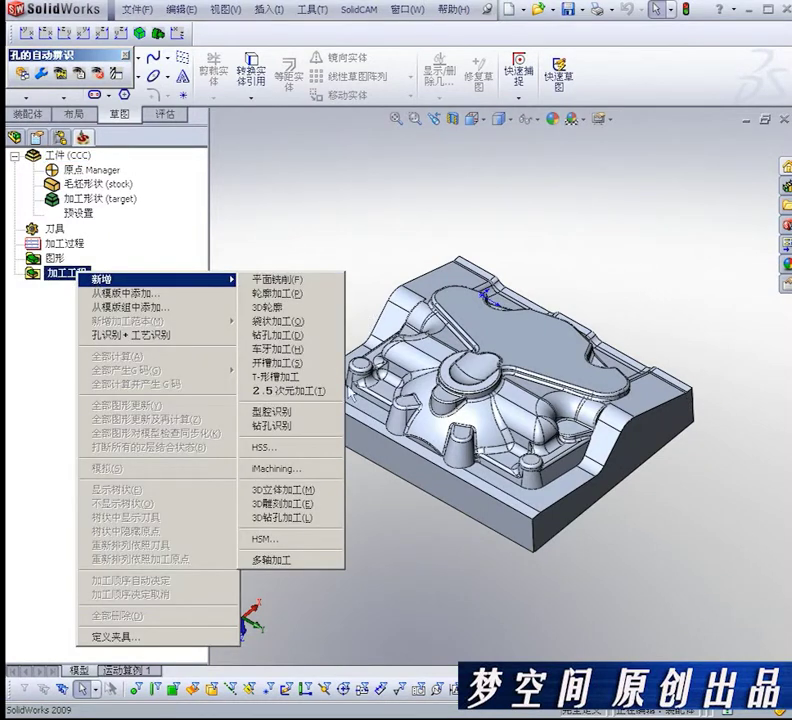
left_click(269, 536)
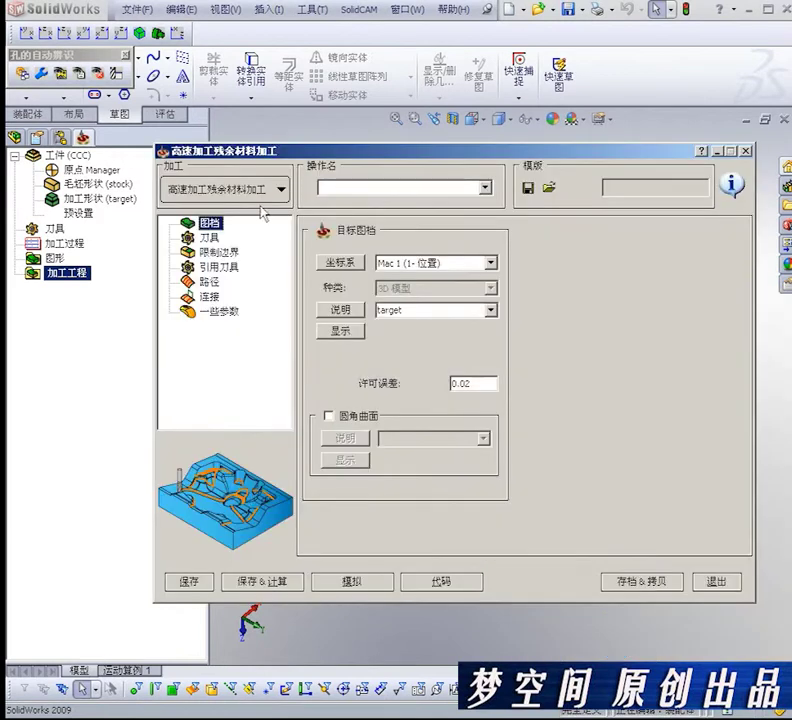
Set the operation type to HSM contour roughing (高速加工轮廓粗加工) and bring up its tool picker.
left_click(279, 189)
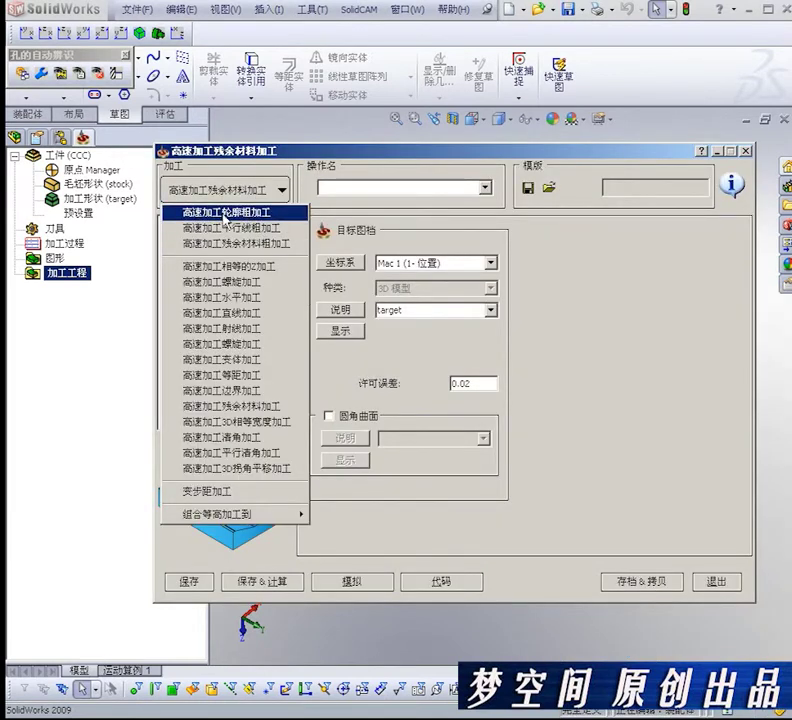
left_click(246, 214)
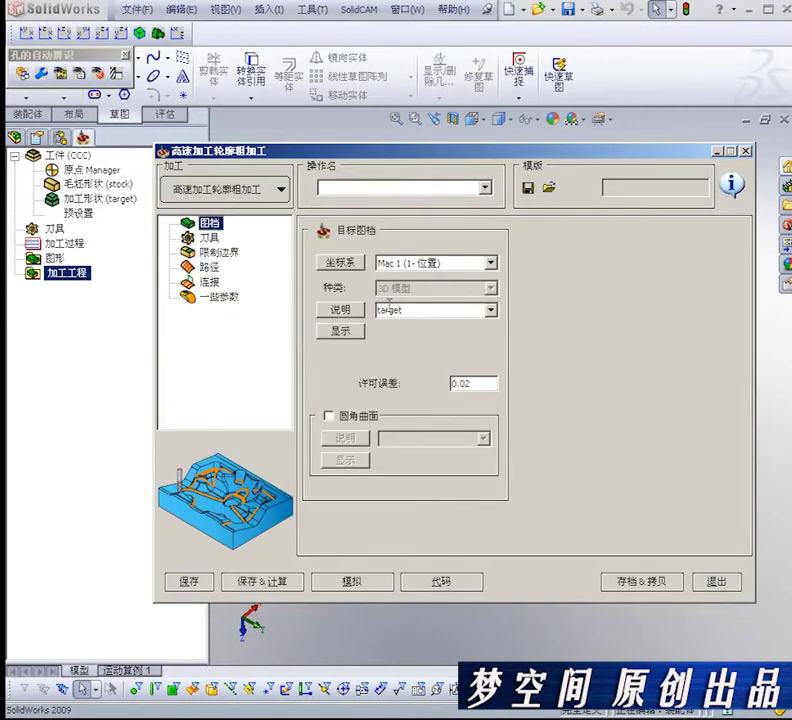
left_click(210, 238)
left_click(366, 403)
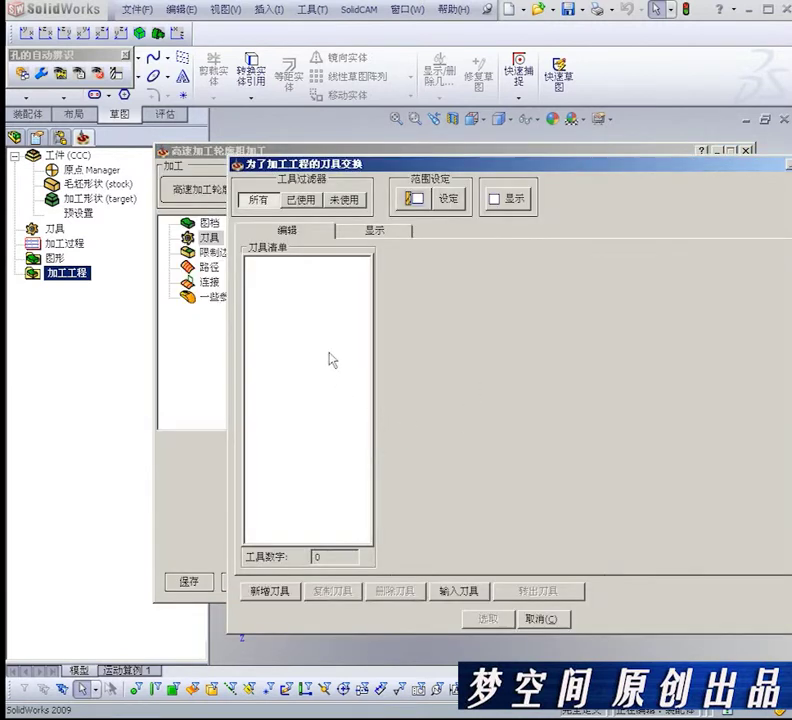
left_click(380, 234)
left_click(325, 232)
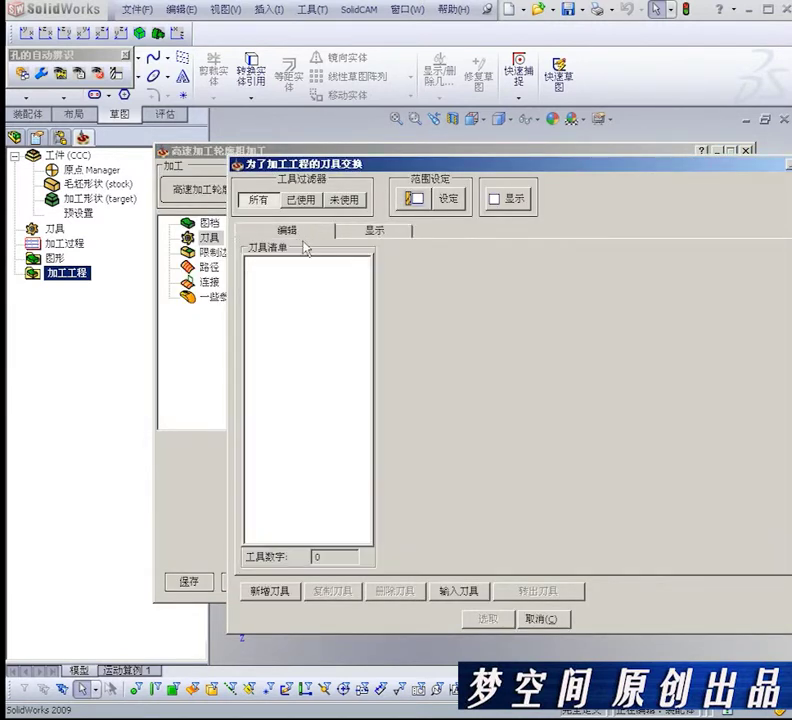
right_click(298, 312)
left_click(311, 318)
left_click(267, 592)
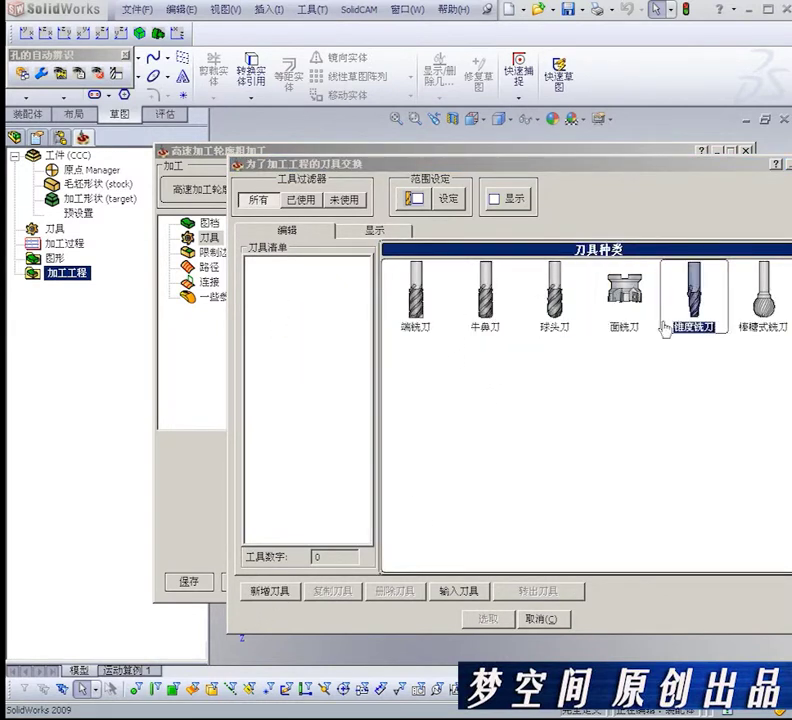
left_click(535, 300)
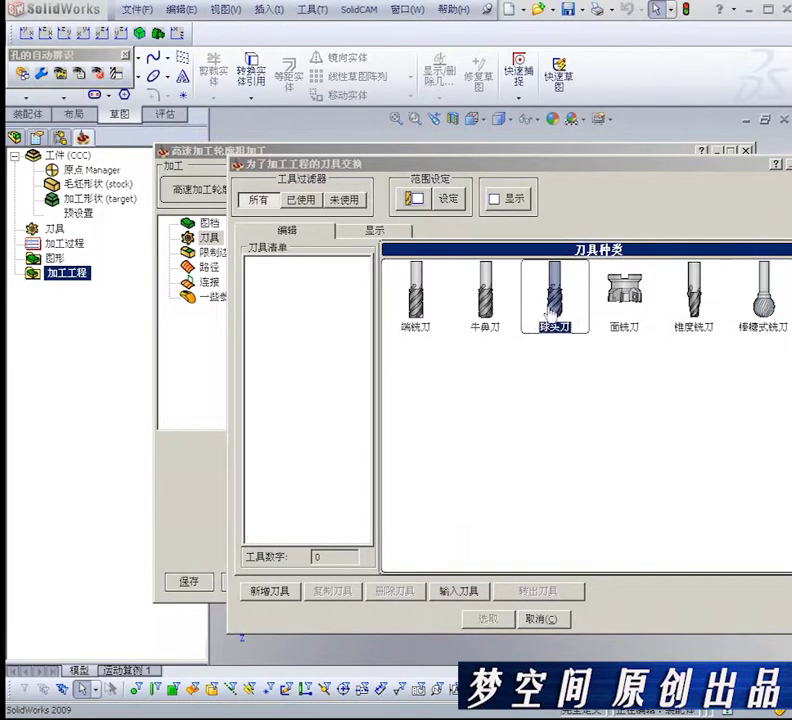
left_click(680, 310)
left_click(530, 320)
left_click(420, 320)
left_click(763, 300)
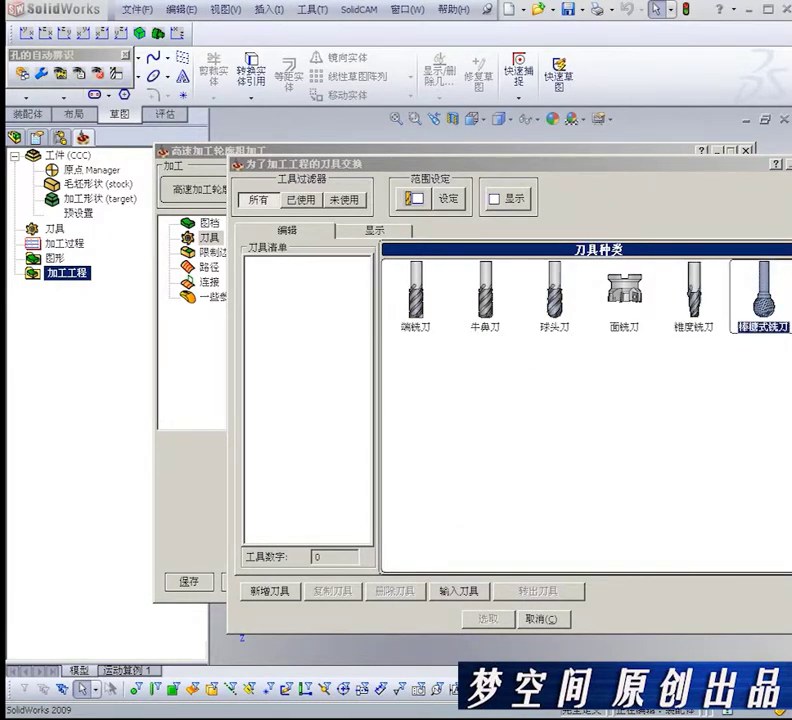
double_click(763, 300)
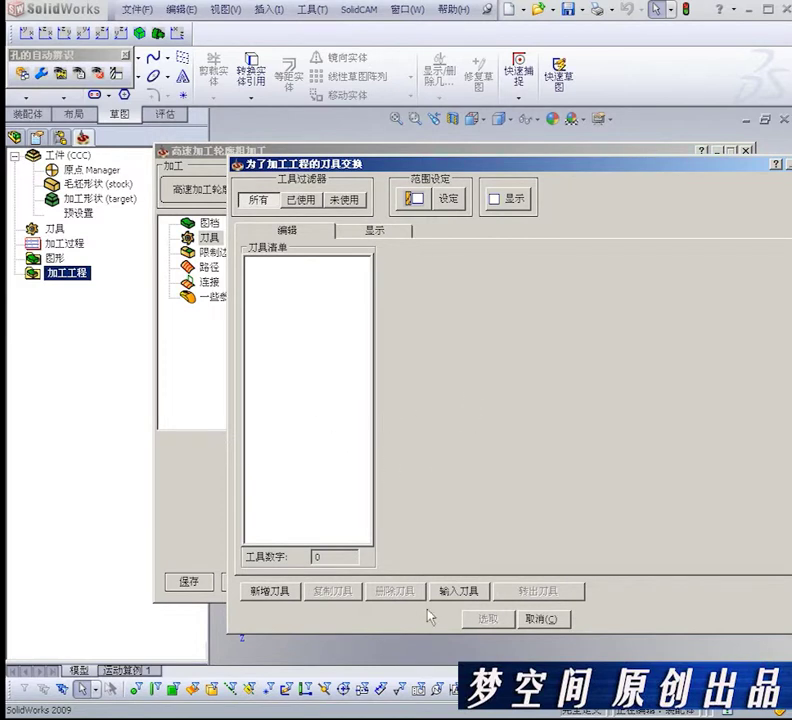
Start importing tools from an external table and accept the tool unit assignments.
left_click(461, 596)
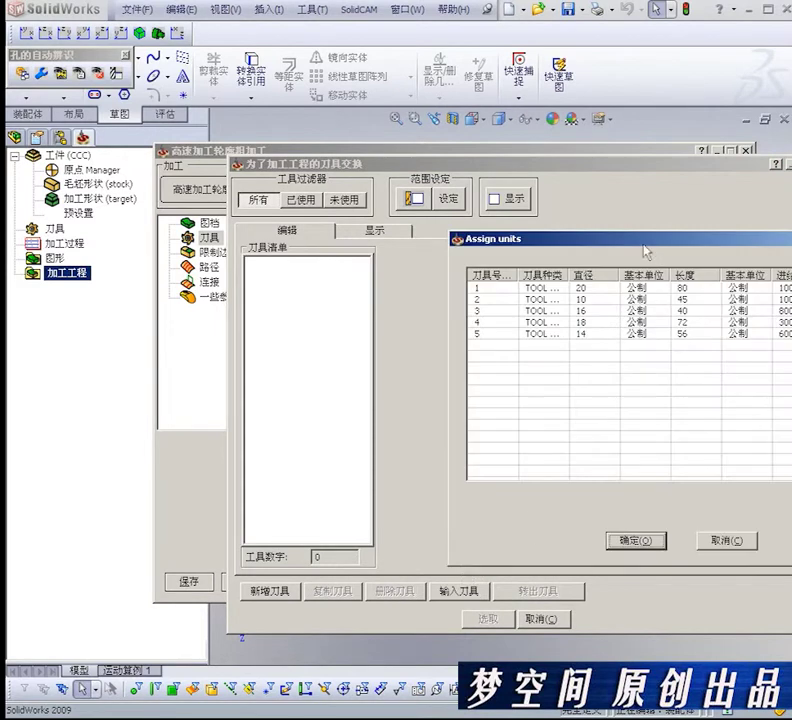
left_click_drag(652, 249, 537, 255)
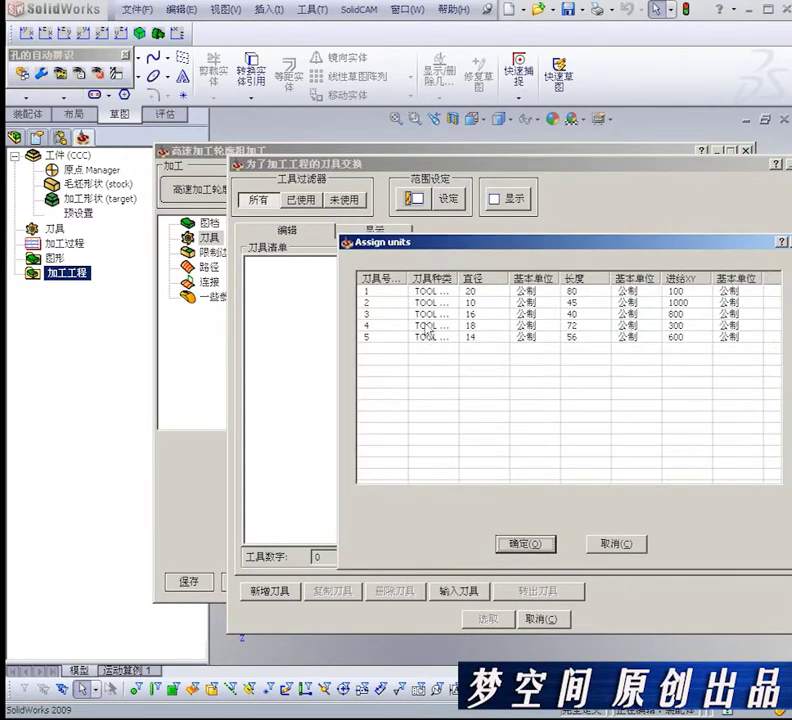
left_click(429, 293)
left_click(436, 338)
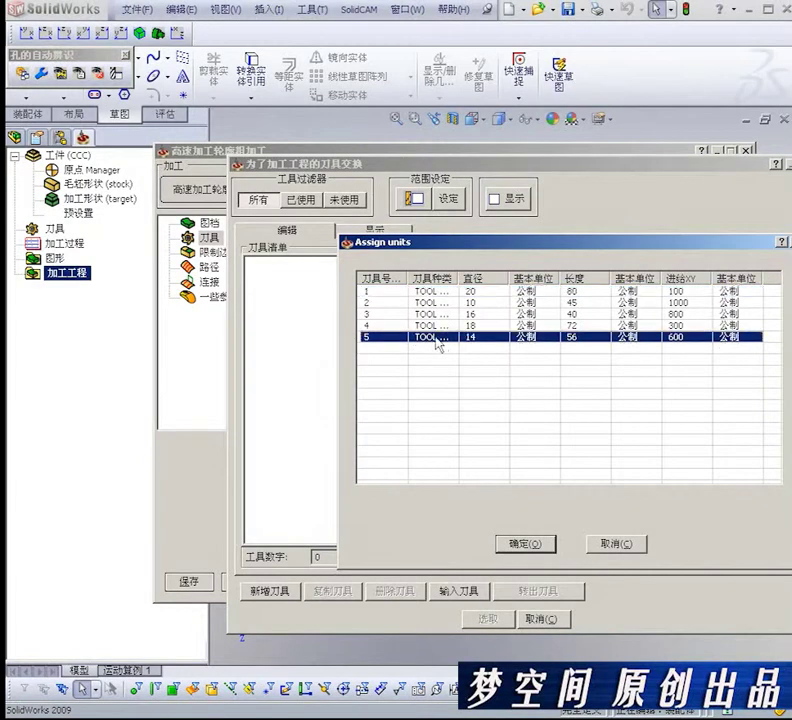
left_click(437, 293)
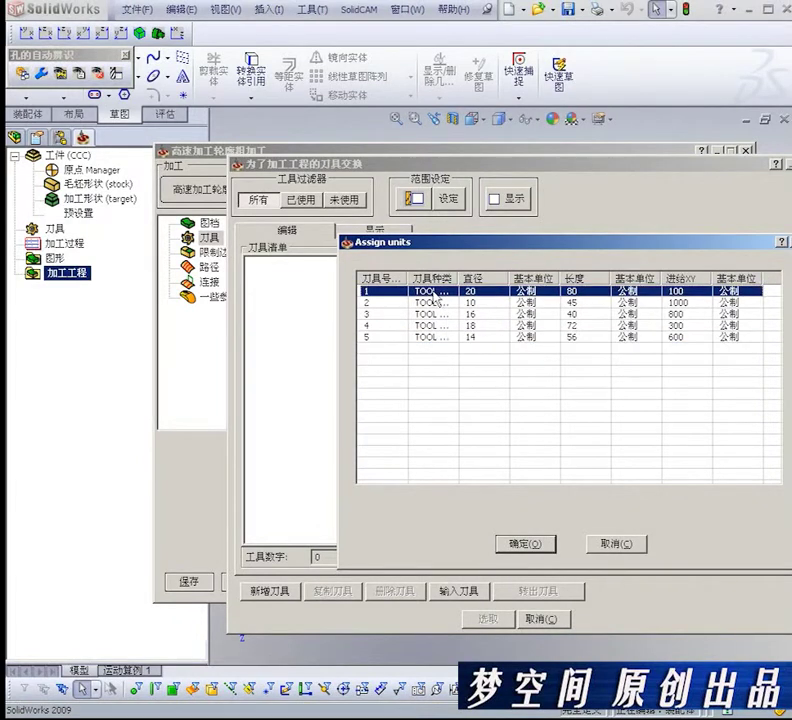
left_click(433, 338)
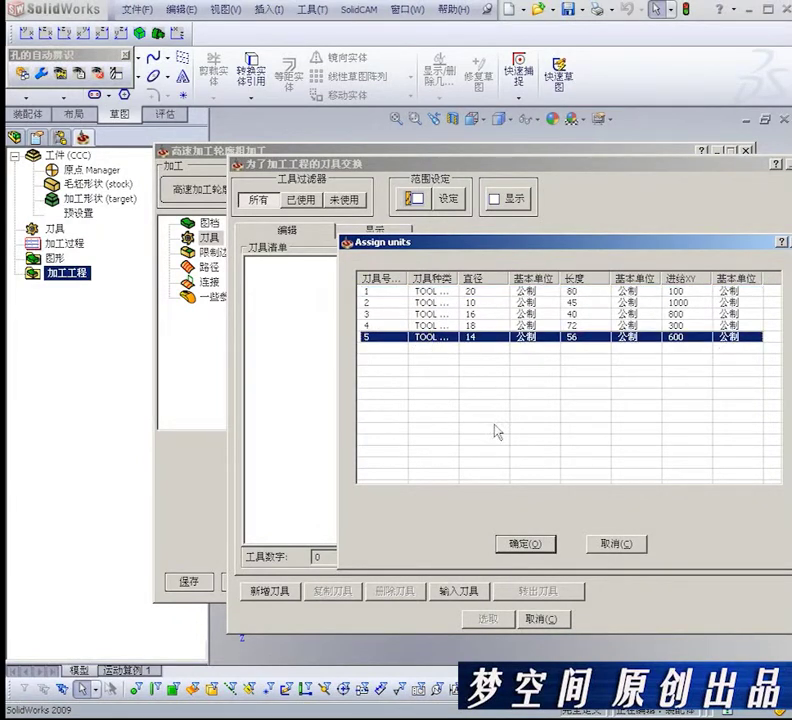
left_click(526, 543)
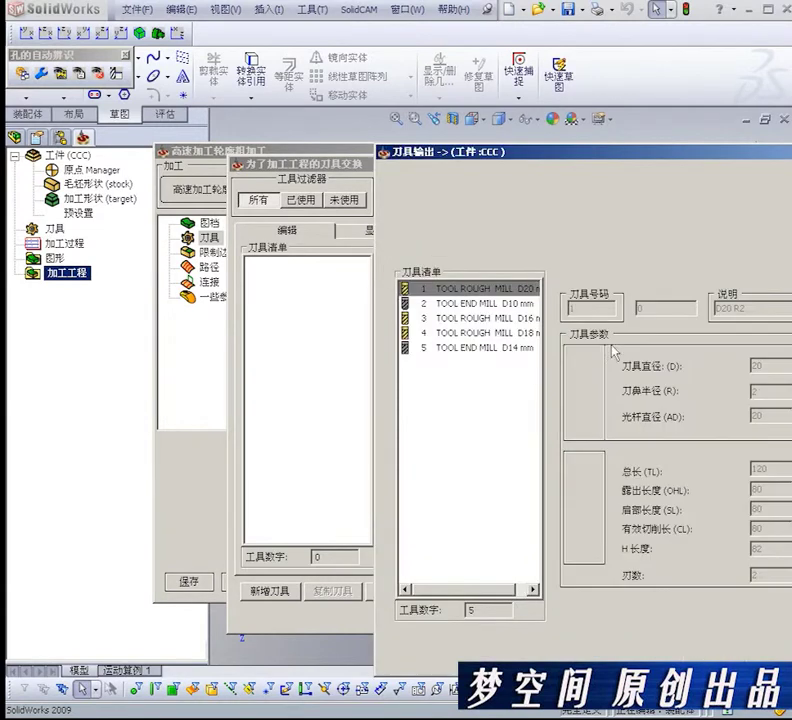
Load the HSM machine tool table in xls format.
left_click_drag(490, 150, 318, 142)
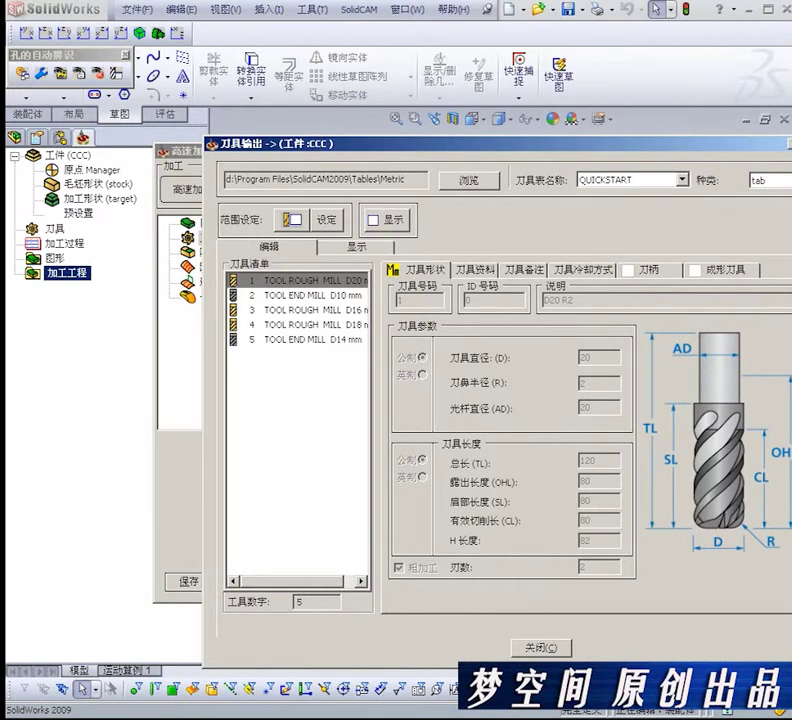
left_click(784, 181)
left_click(770, 205)
left_click(681, 180)
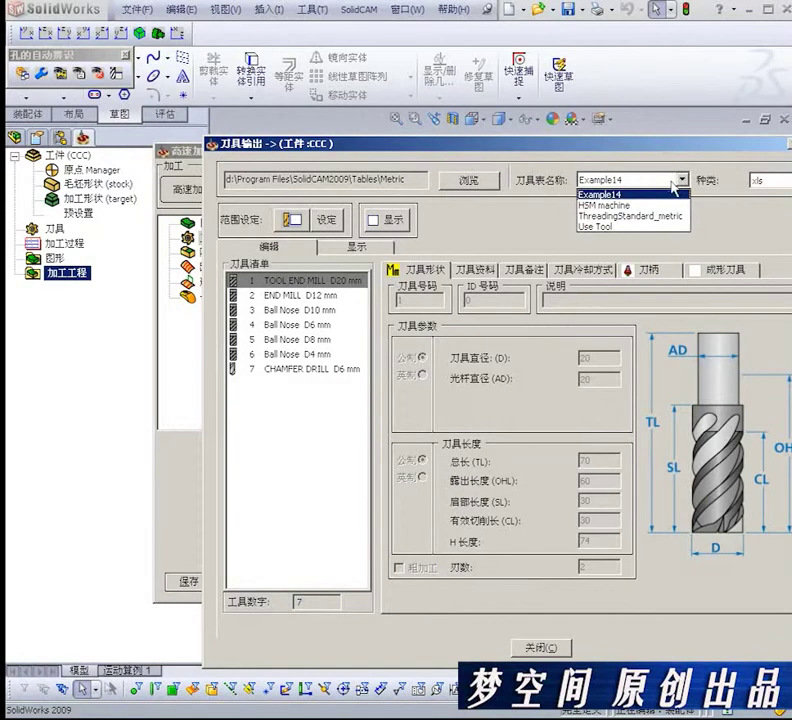
left_click(620, 215)
left_click(628, 180)
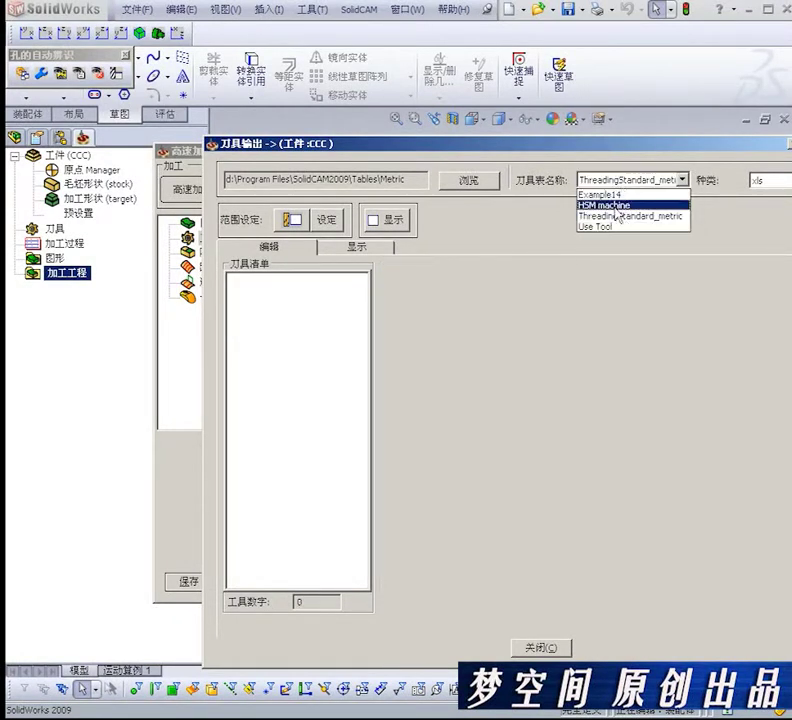
left_click(612, 201)
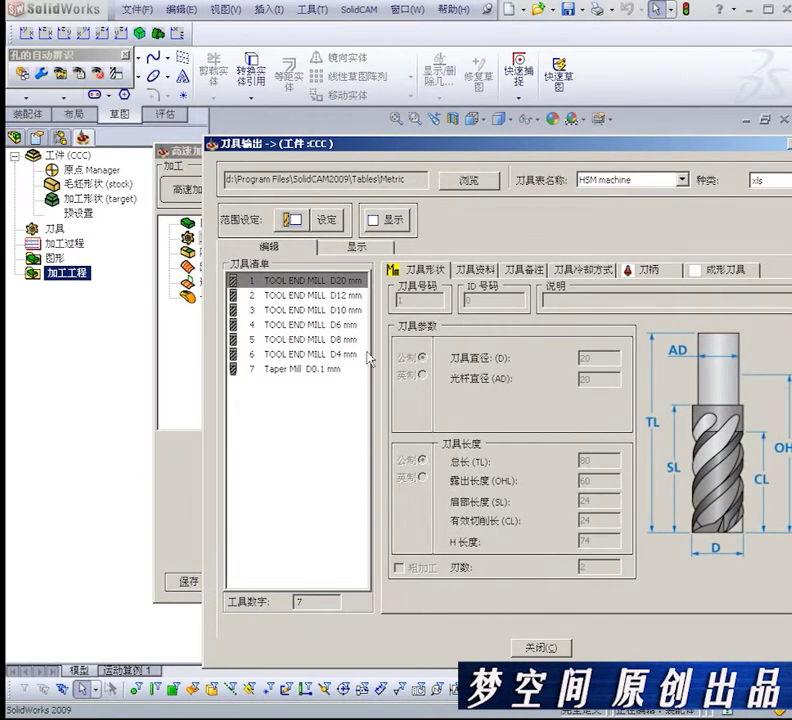
left_click(770, 181)
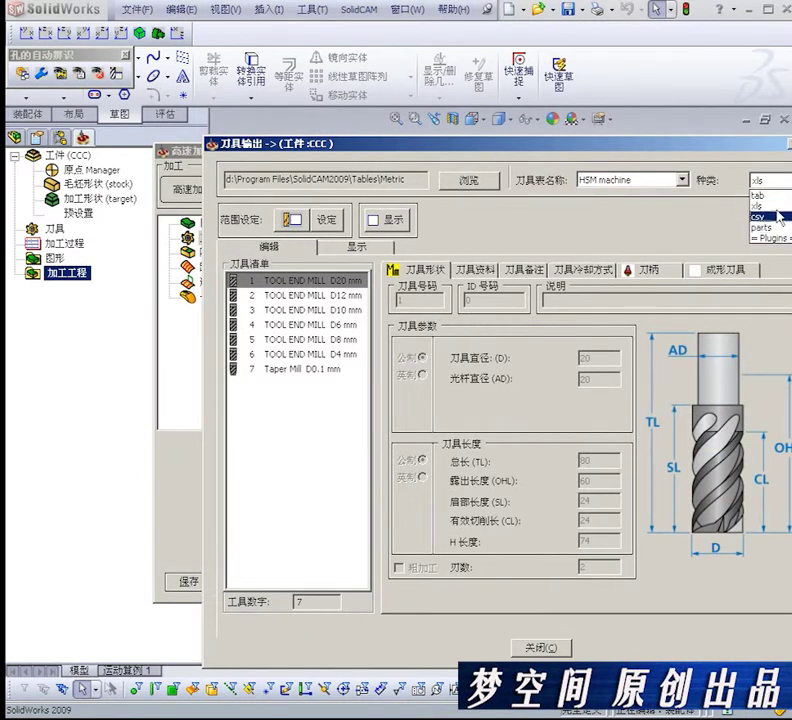
left_click(681, 180)
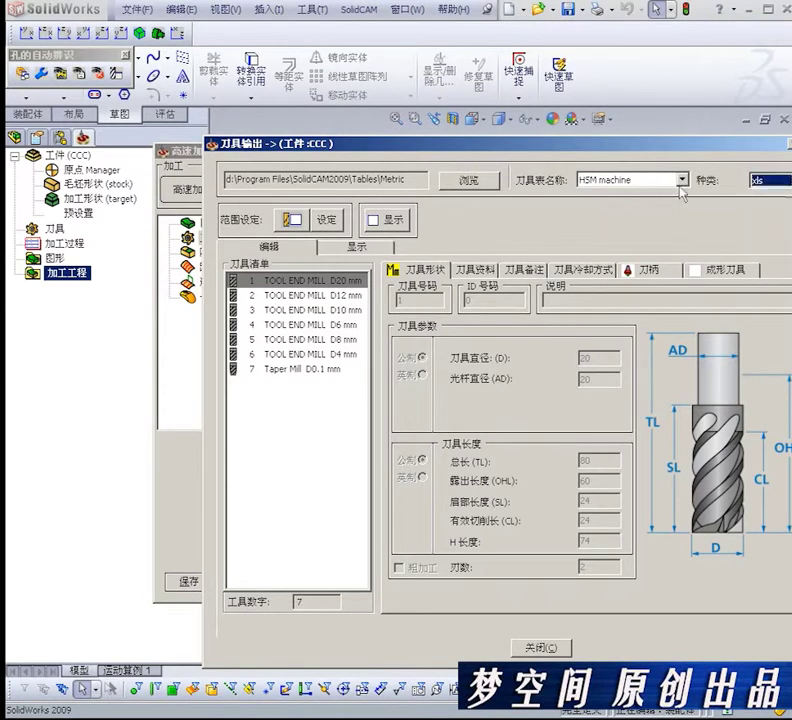
left_click(681, 180)
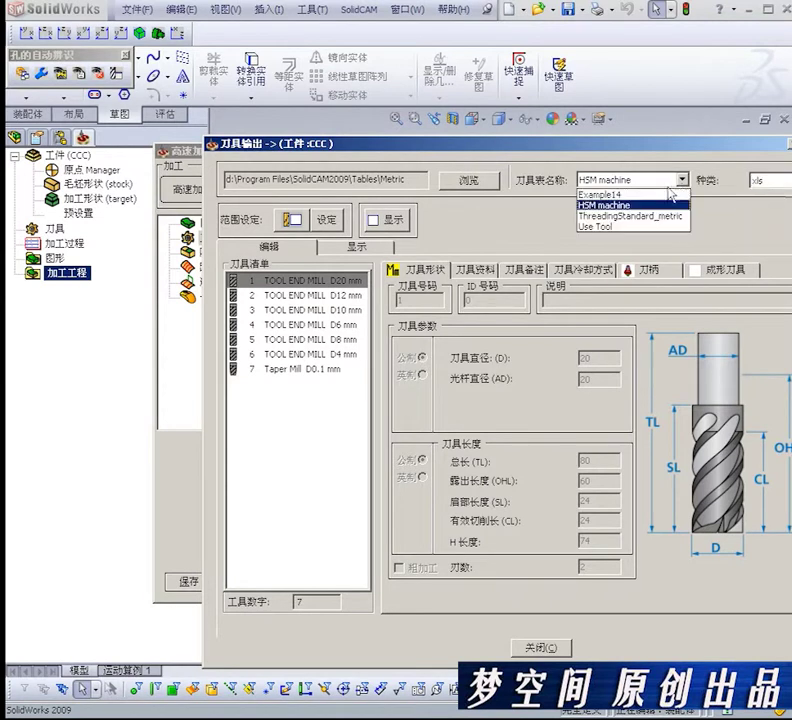
left_click(612, 206)
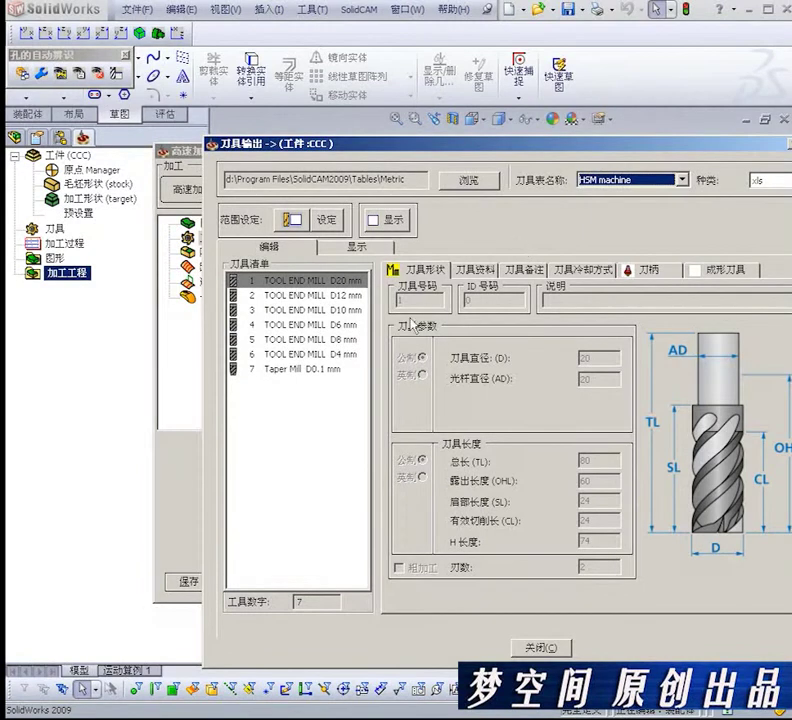
Copy all seven HSM machine tools into the operation's tool list and close the import window.
left_click(322, 369, "shift")
right_click(313, 315)
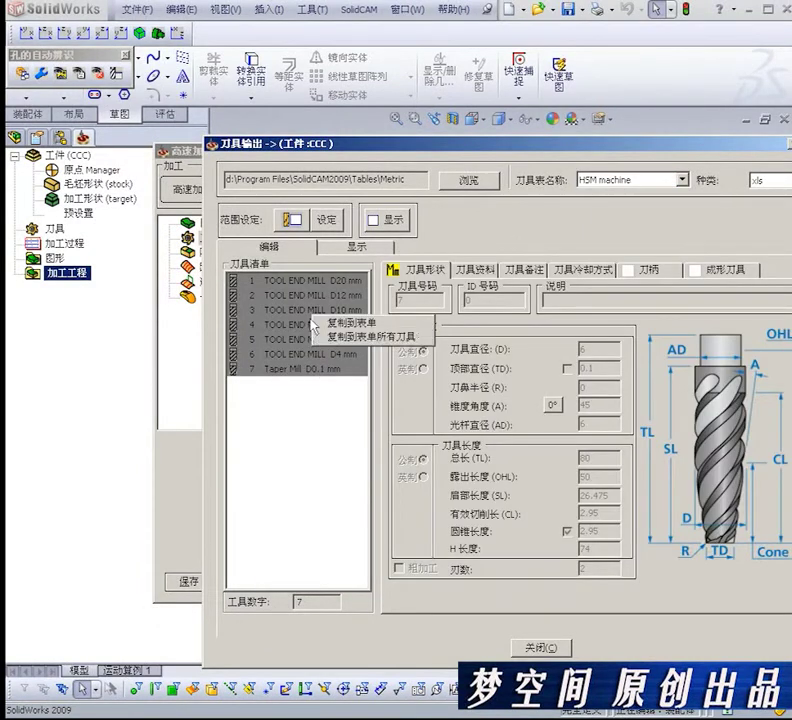
left_click(335, 340)
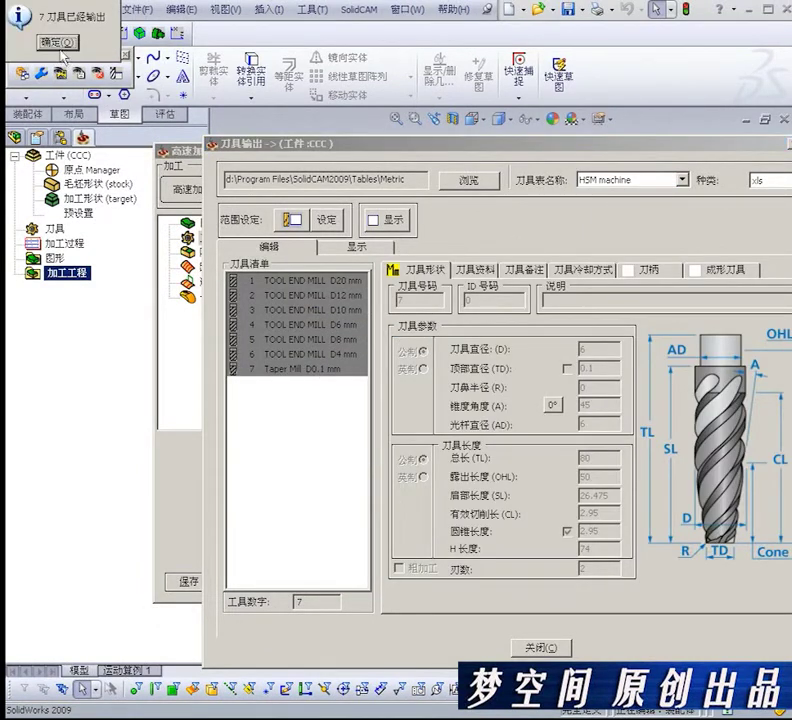
left_click(58, 43)
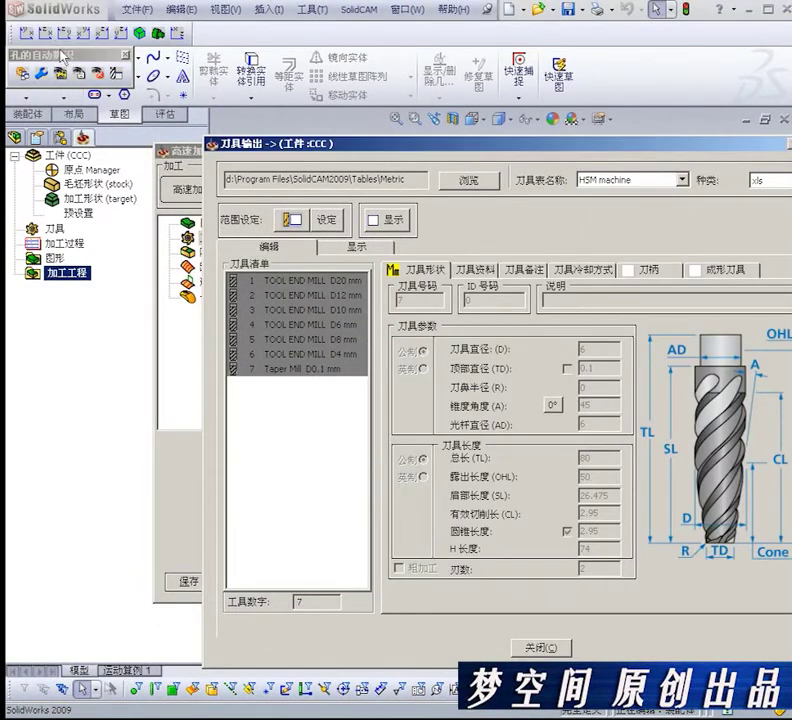
left_click(537, 648)
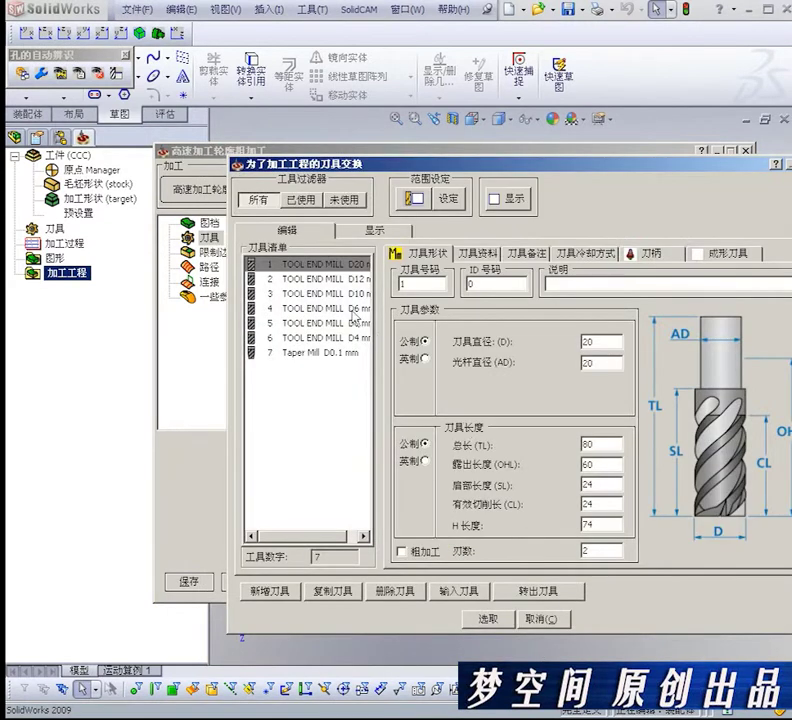
Review the D8 and D20 end mill parameters and preview the D20 tool shape in 3D.
left_click(328, 280)
left_click(327, 323)
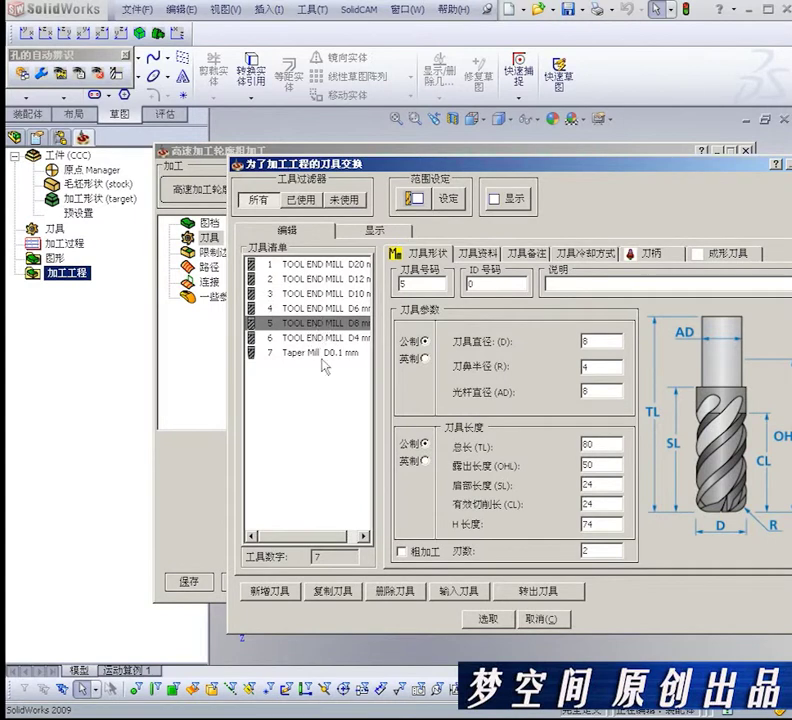
left_click(340, 265)
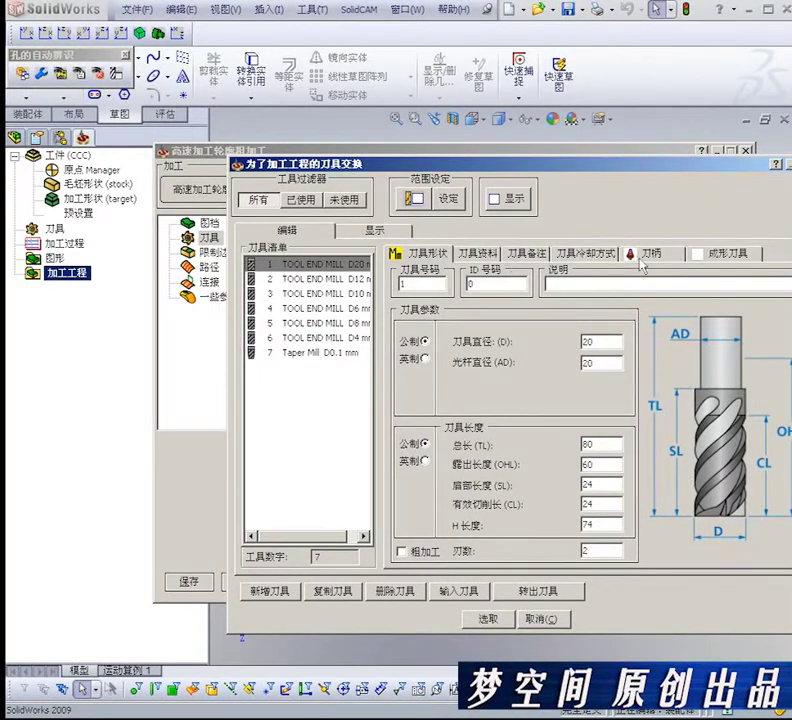
left_click(768, 357)
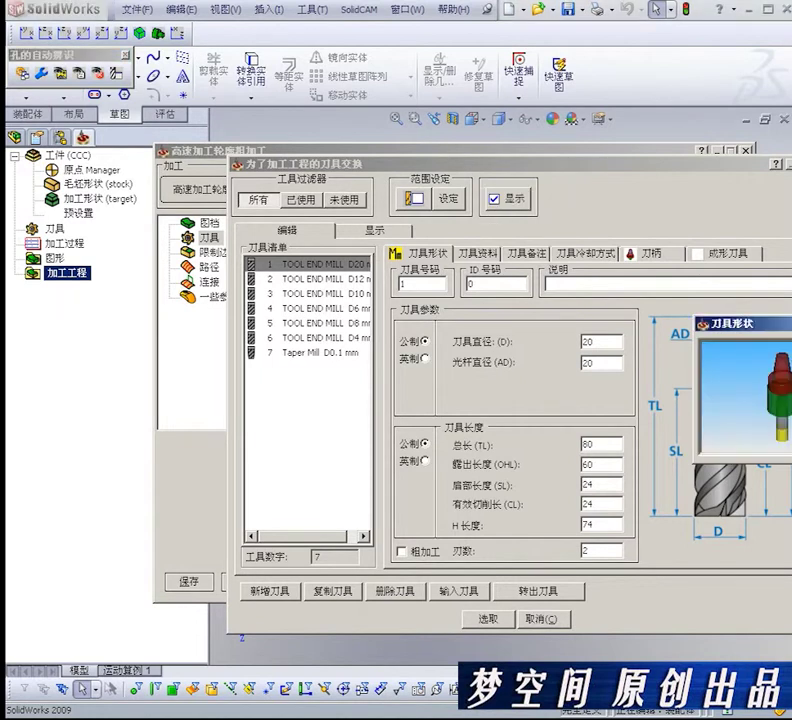
left_click_drag(740, 323, 613, 195)
left_click_drag(640, 260, 666, 236)
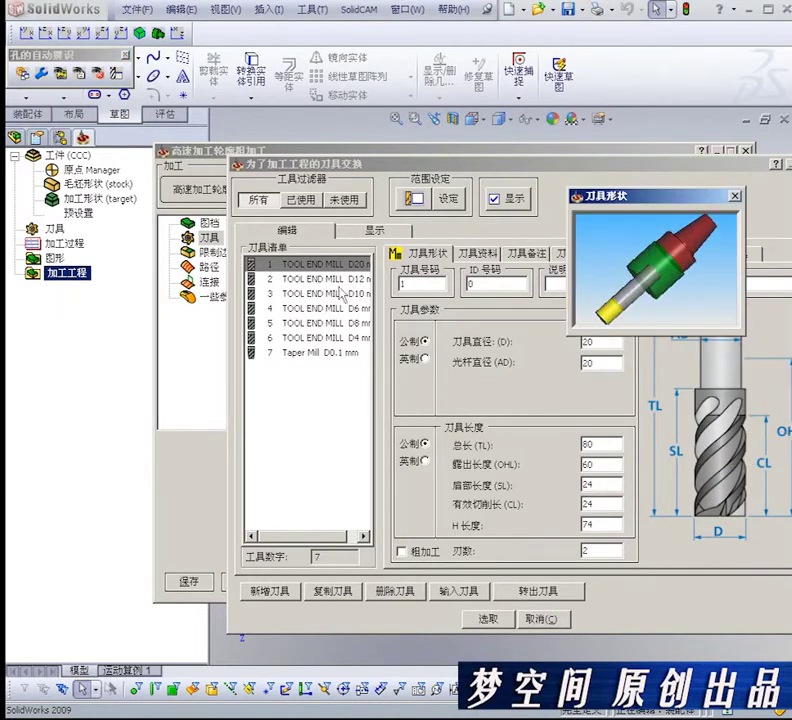
left_click(346, 283)
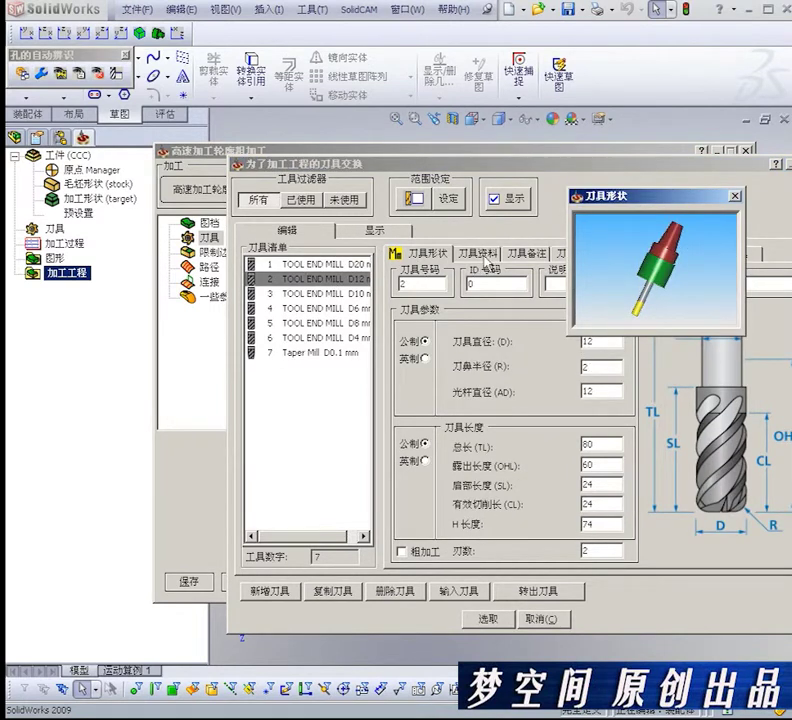
Compare the feed and spindle speed of the D12, D20 and D10 end mills.
left_click(476, 253)
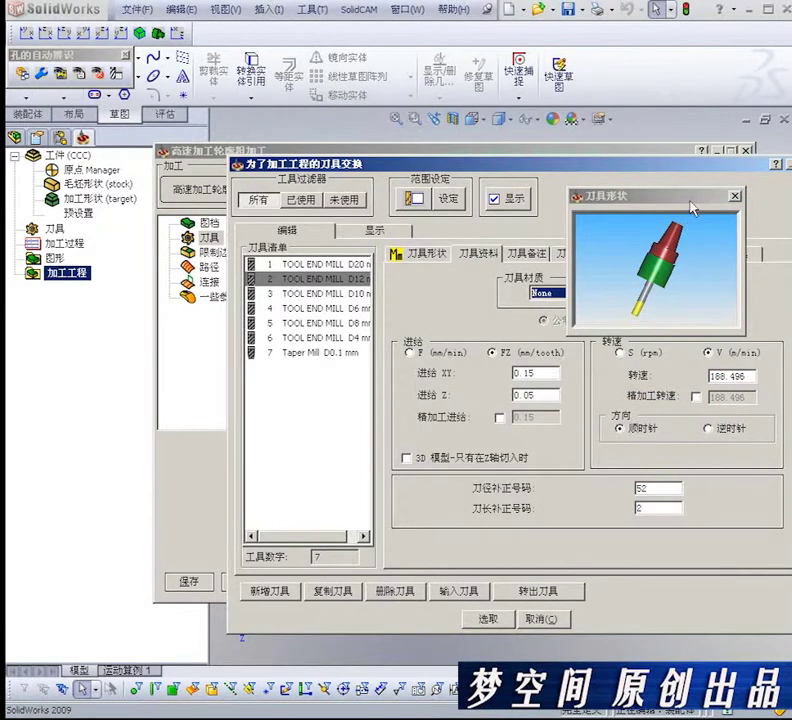
left_click_drag(690, 200, 700, 153)
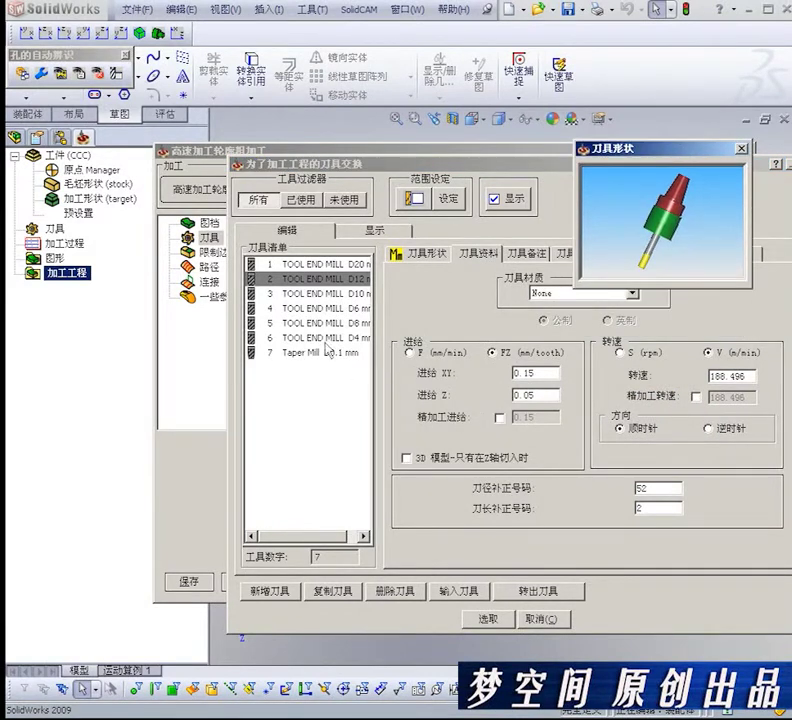
left_click(326, 264)
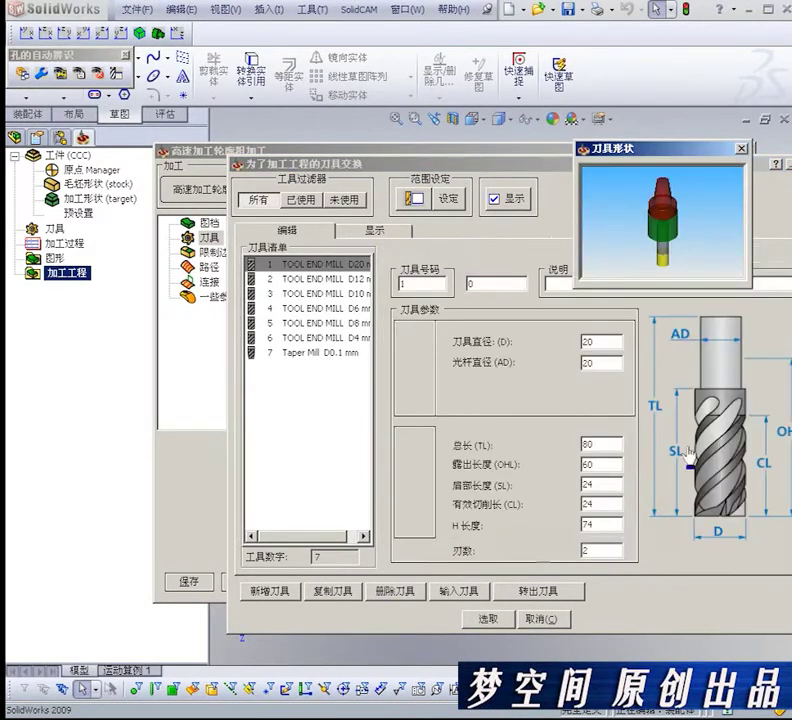
left_click(477, 253)
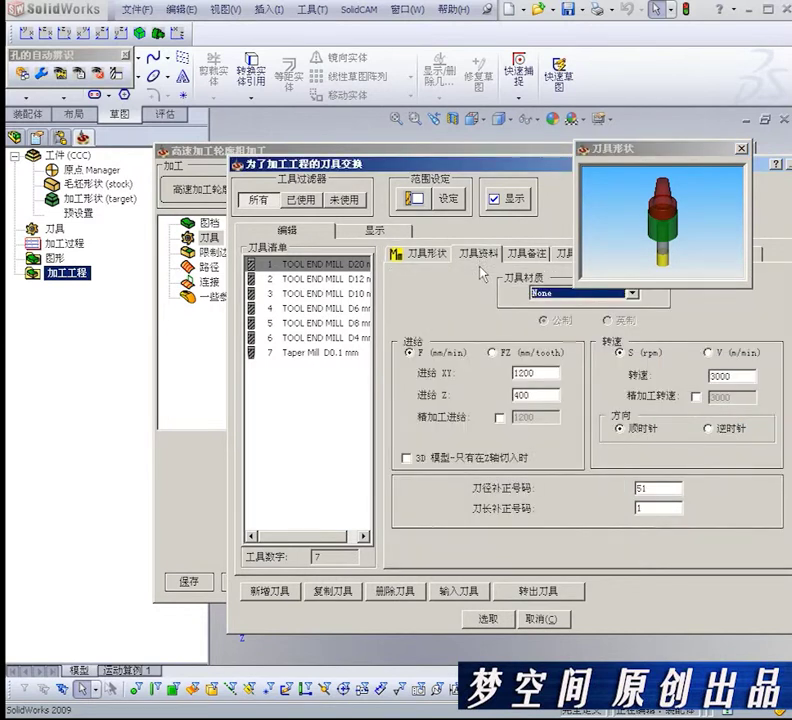
left_click(743, 377)
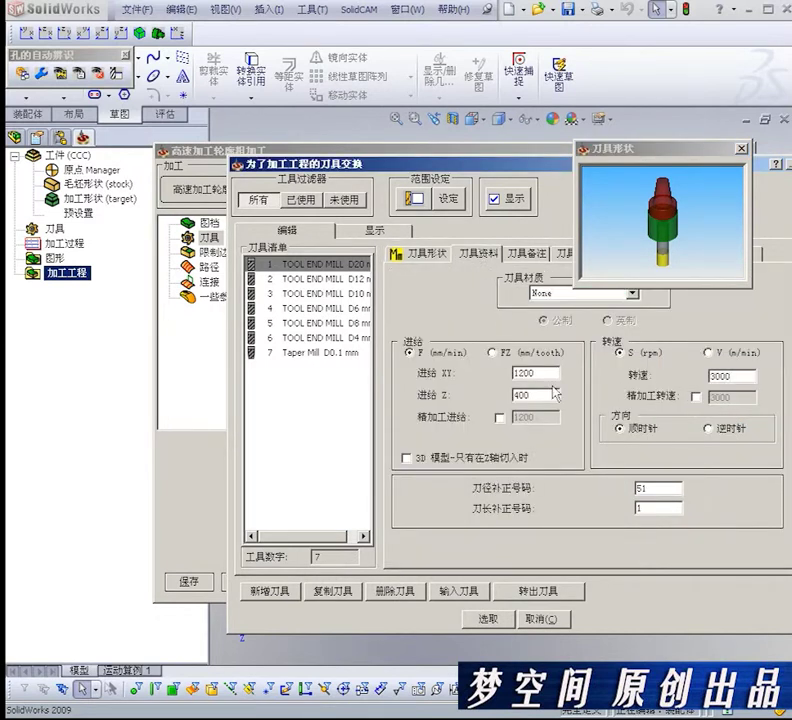
left_click(300, 294)
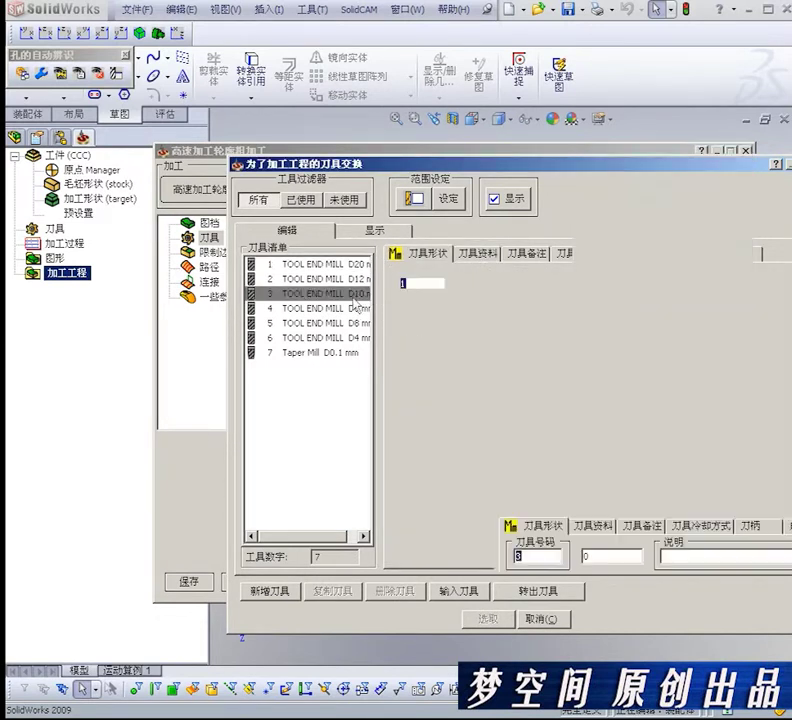
left_click(488, 255)
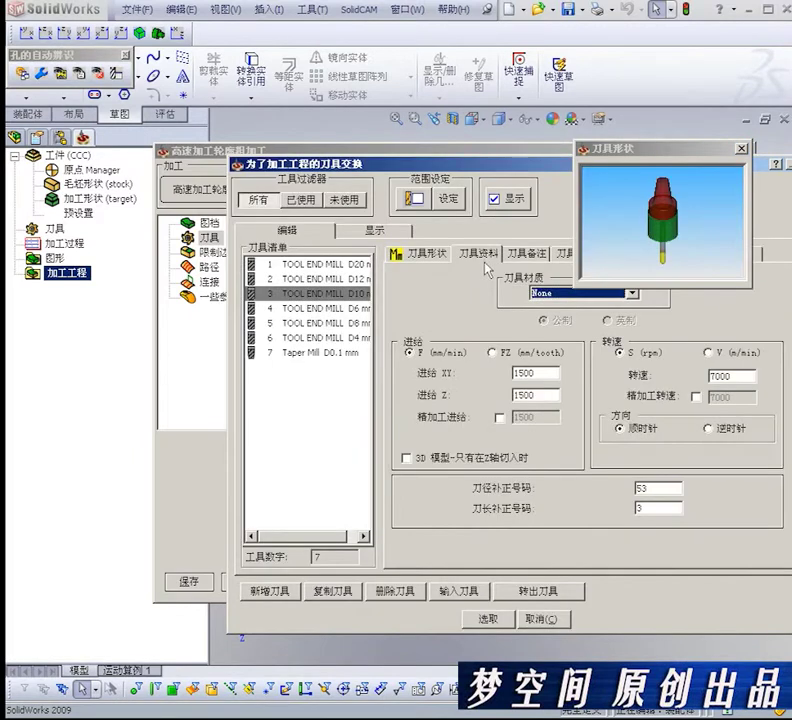
left_click(722, 378)
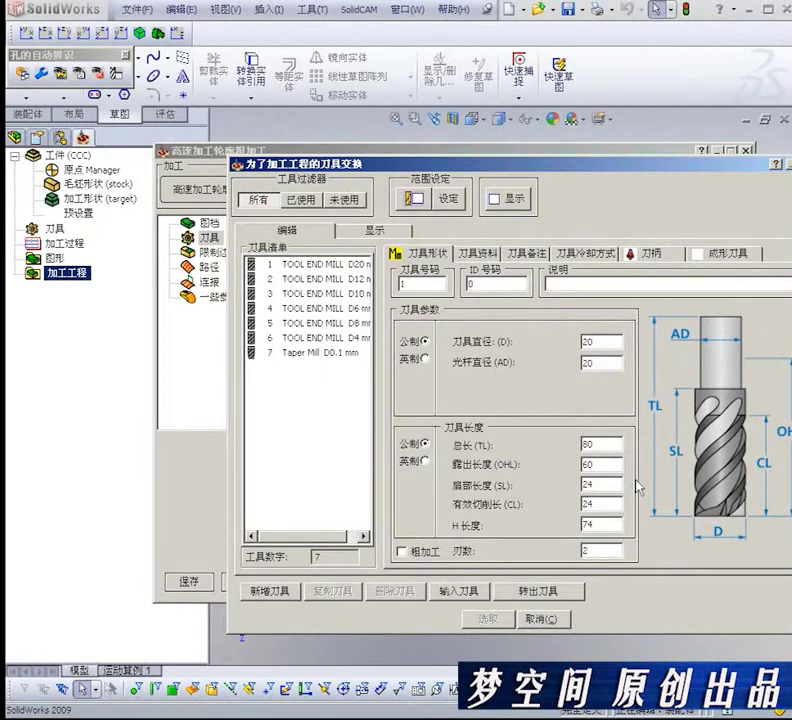
Recheck the D20, D12 and D10 feeds, then settle on tool 1, the D20 end mill.
left_click(340, 265)
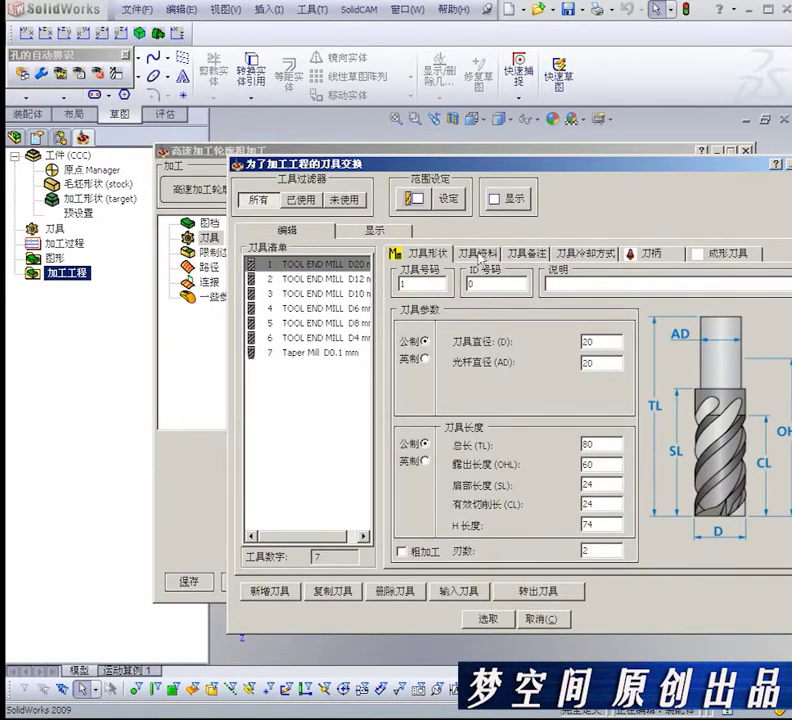
left_click(480, 254)
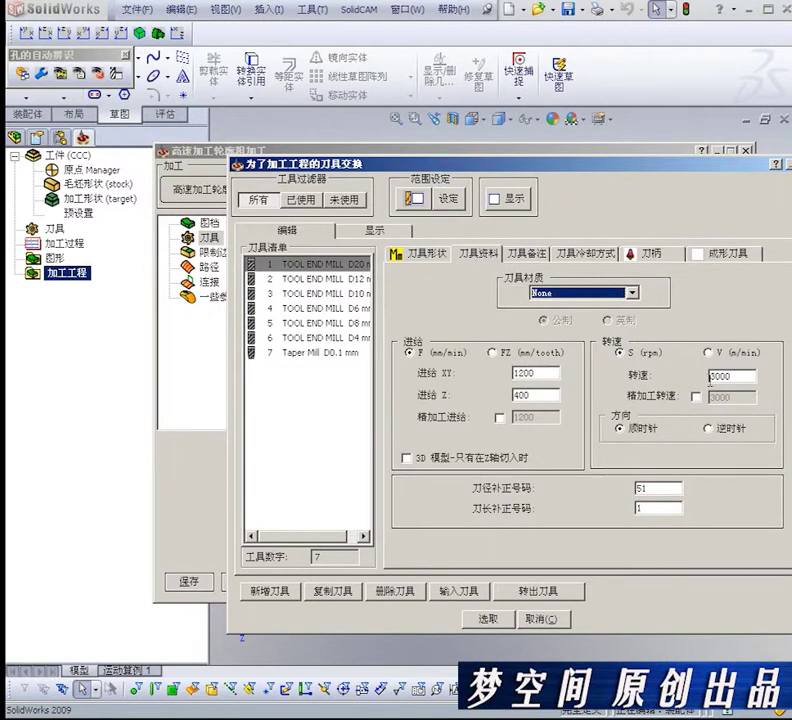
left_click(325, 281)
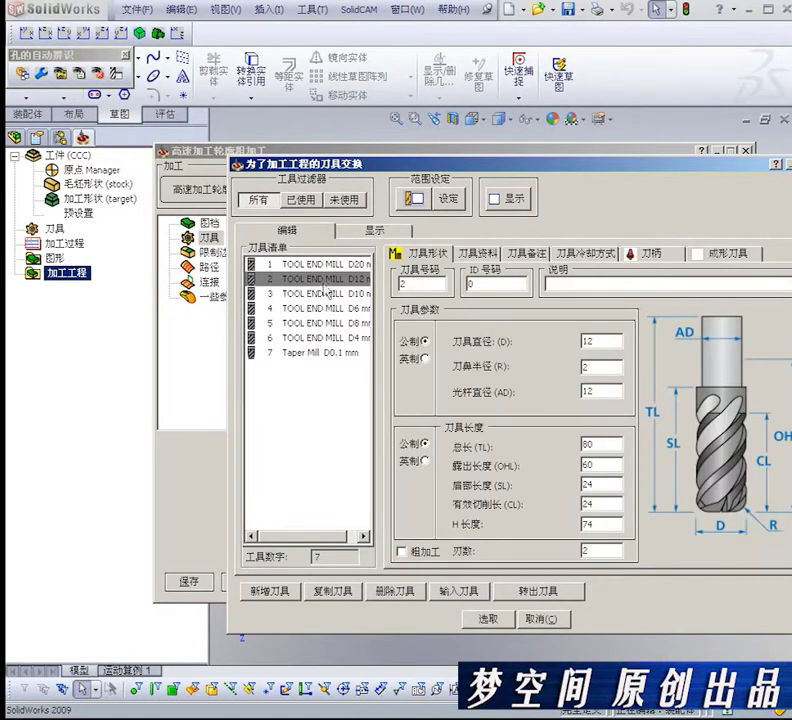
left_click(478, 254)
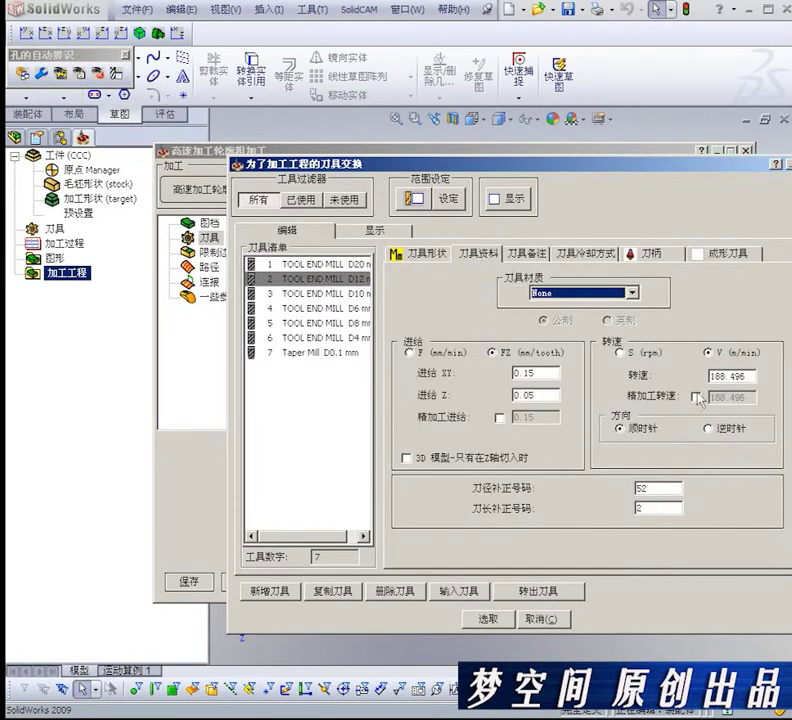
left_click(308, 294)
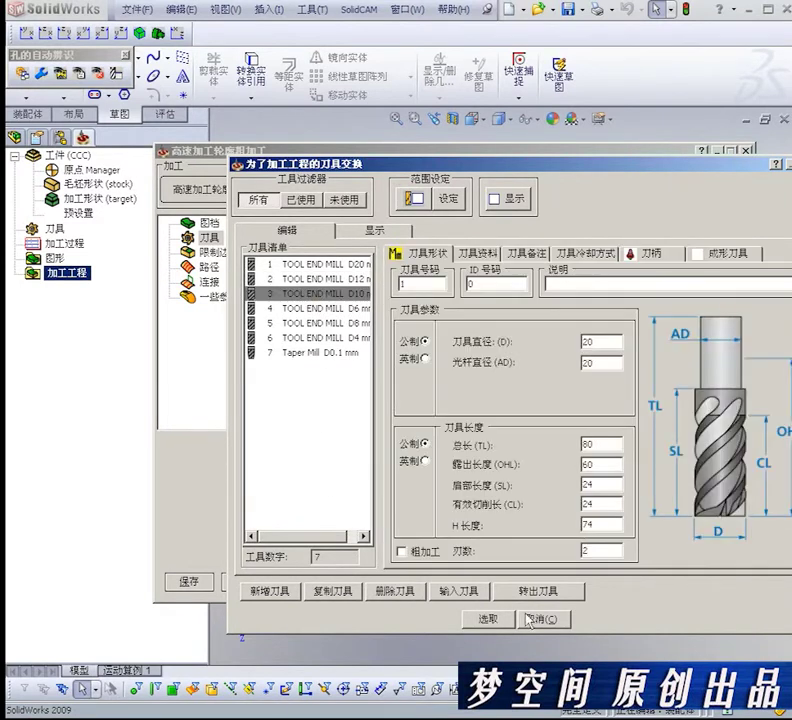
left_click(325, 265)
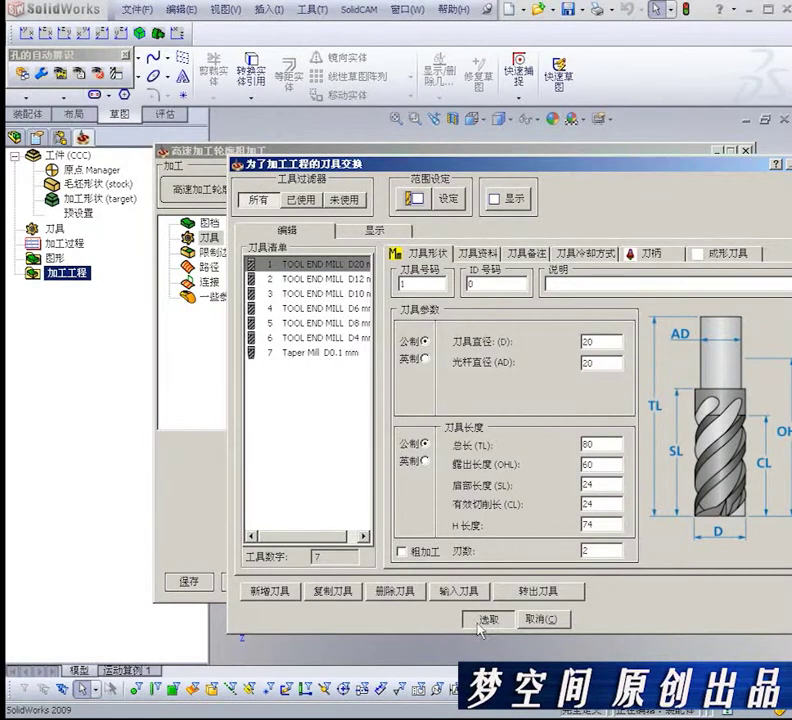
Confirm the D20 end mill and set the wall and floor offsets to 0.5.
key("Return")
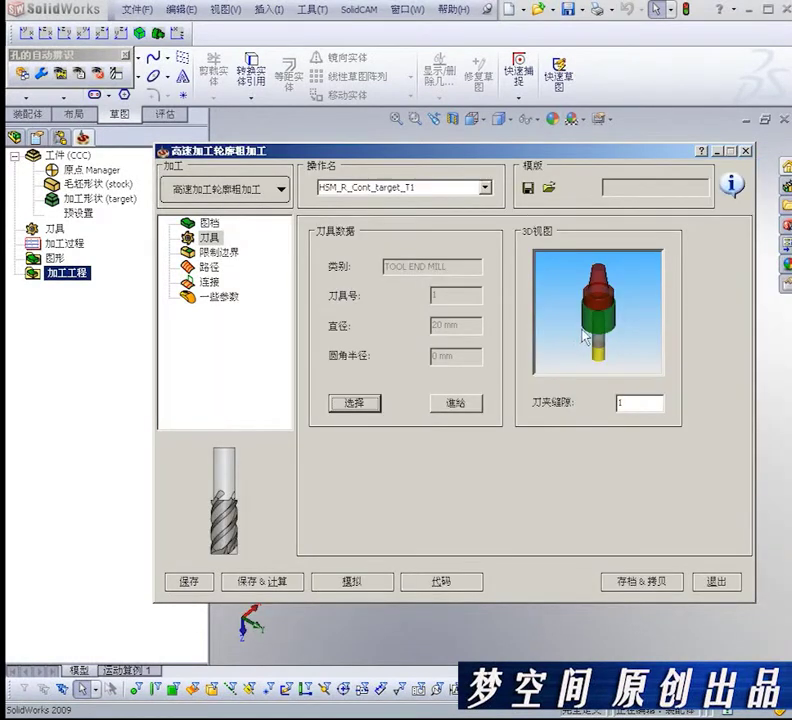
left_click_drag(583, 334, 601, 288)
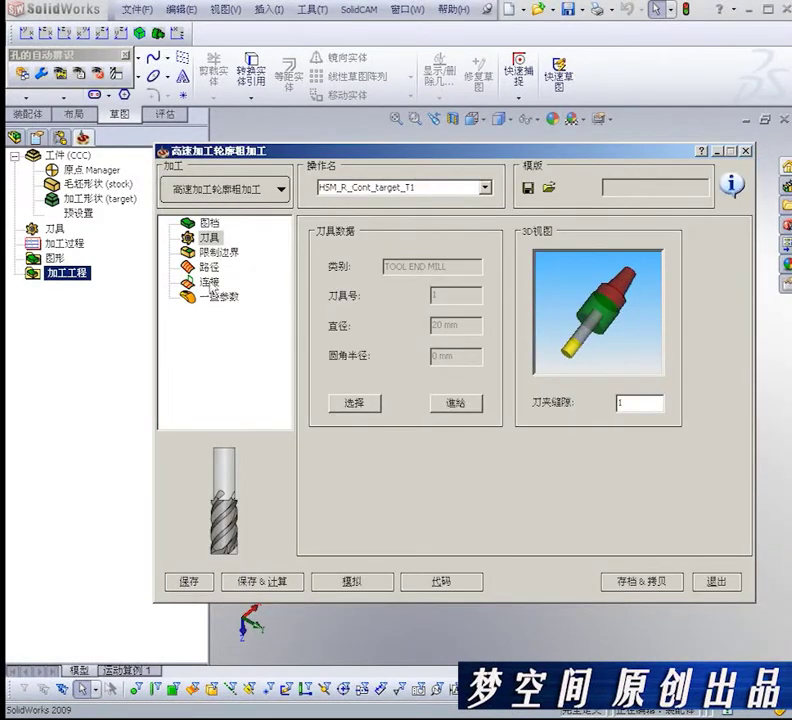
left_click(222, 253)
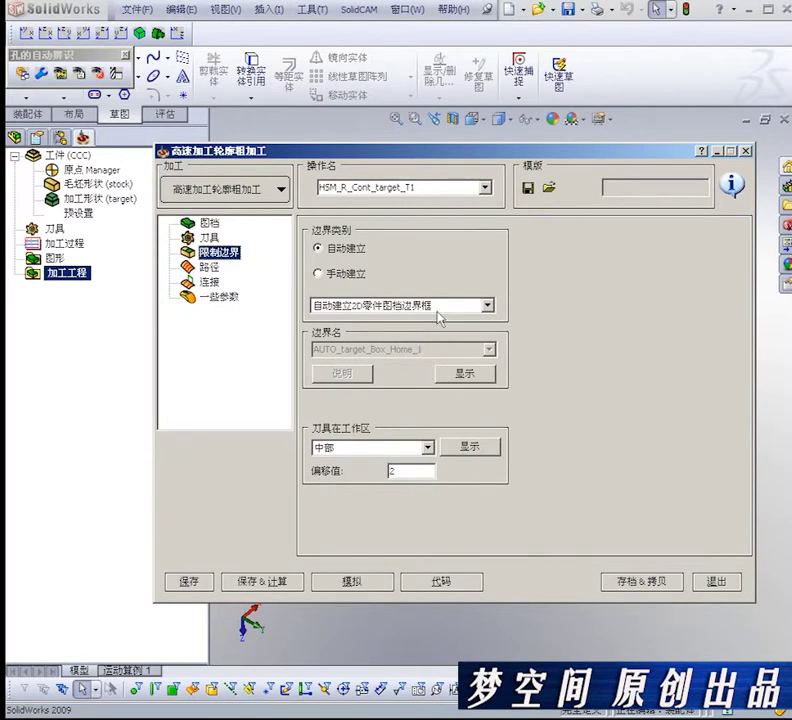
left_click(209, 267)
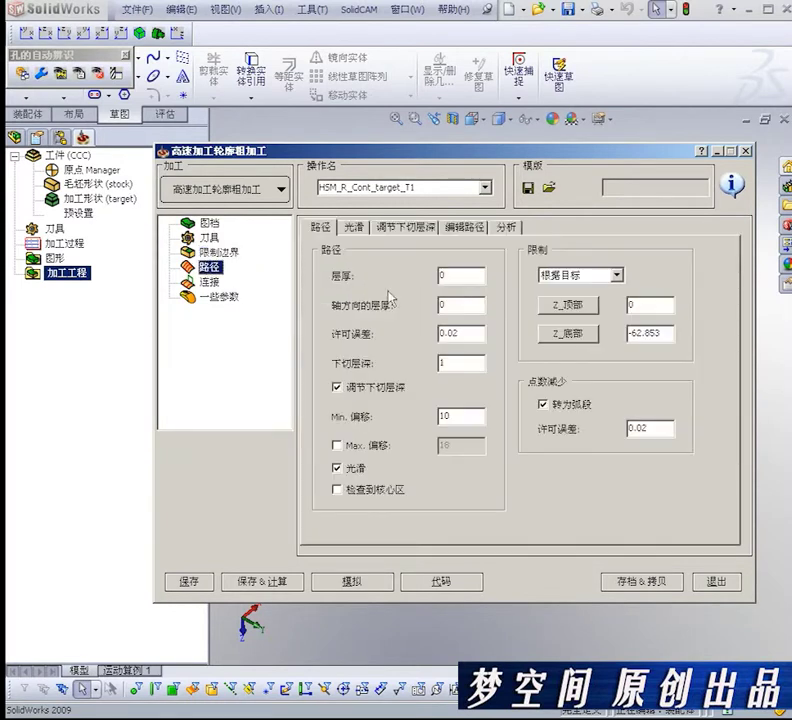
left_click(472, 273)
type(".5")
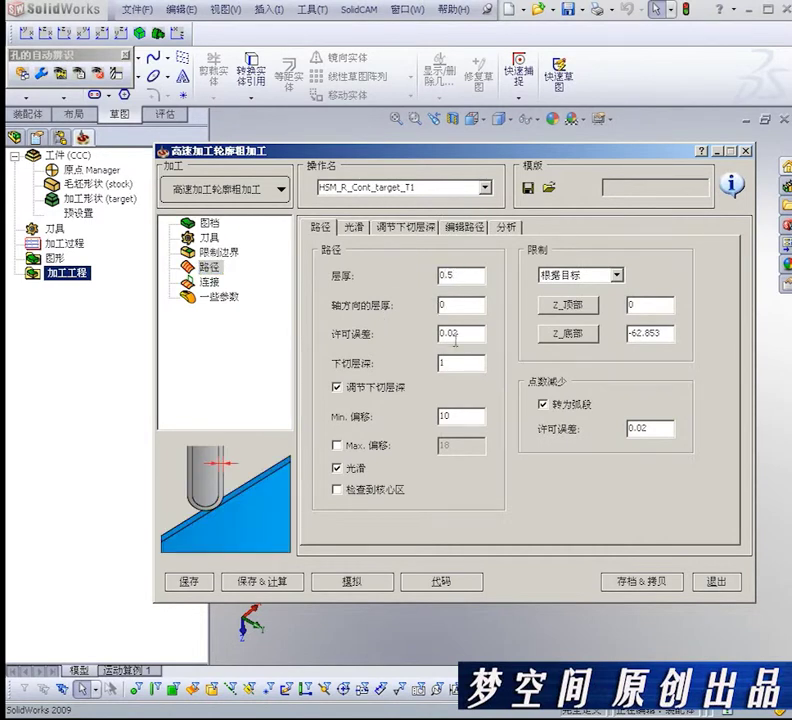
key("Tab")
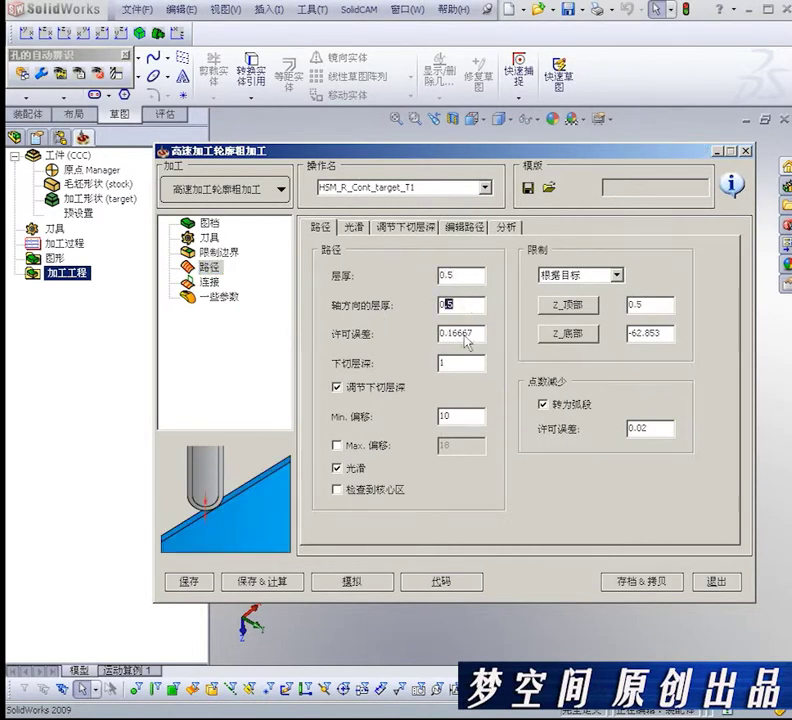
Set the step-down depth to 4 and save and calculate the roughing toolpath.
left_click(463, 366)
type("4")
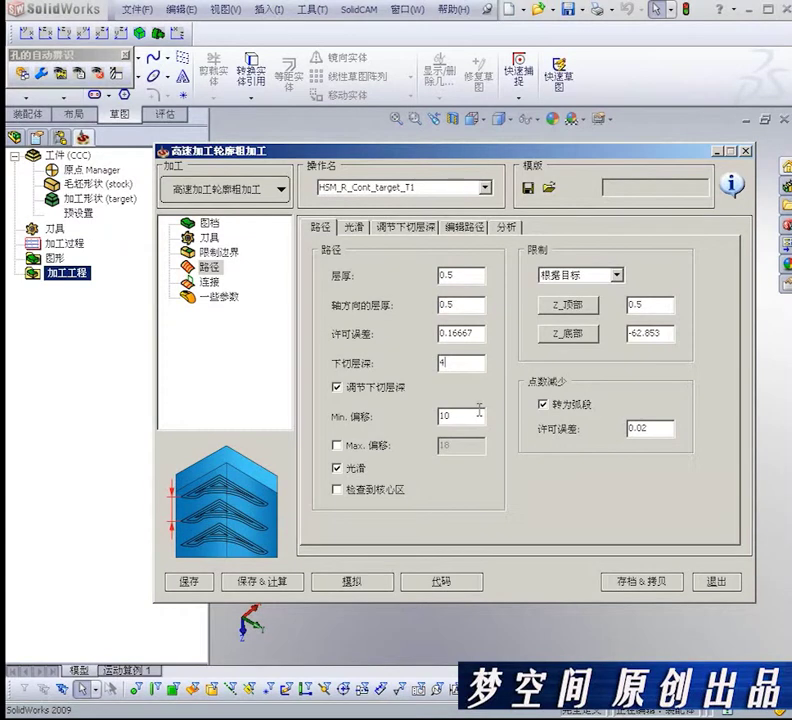
left_click(207, 283)
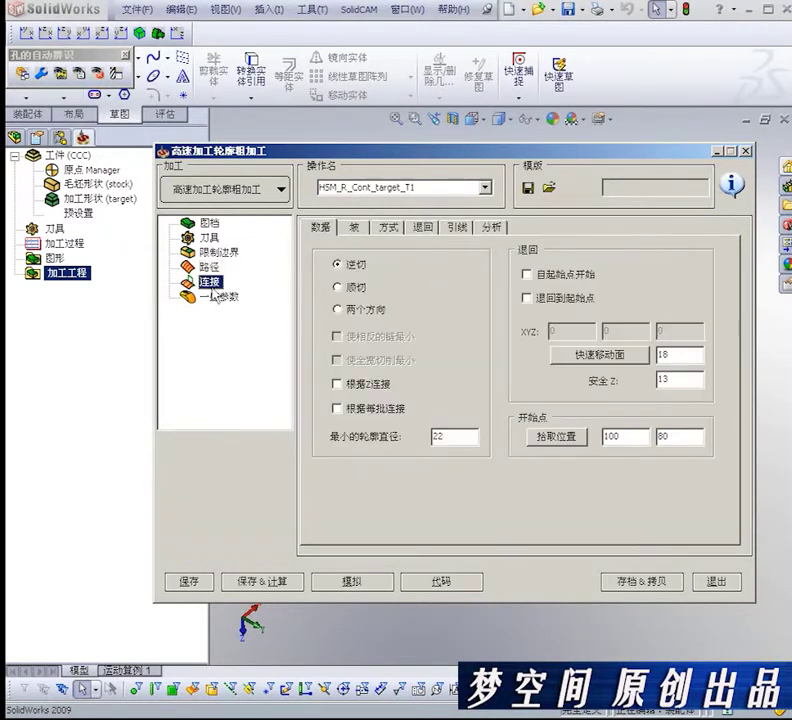
left_click(281, 580)
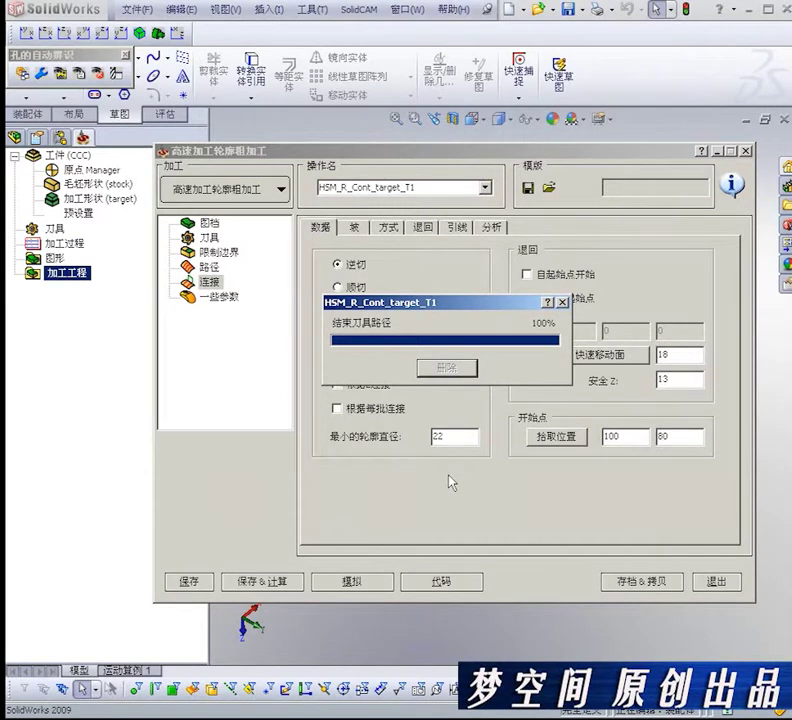
Play the HSM_R_Cont_target_T1 roughing simulation on the cavity, orbiting to inspect it, then exit.
left_click(330, 582)
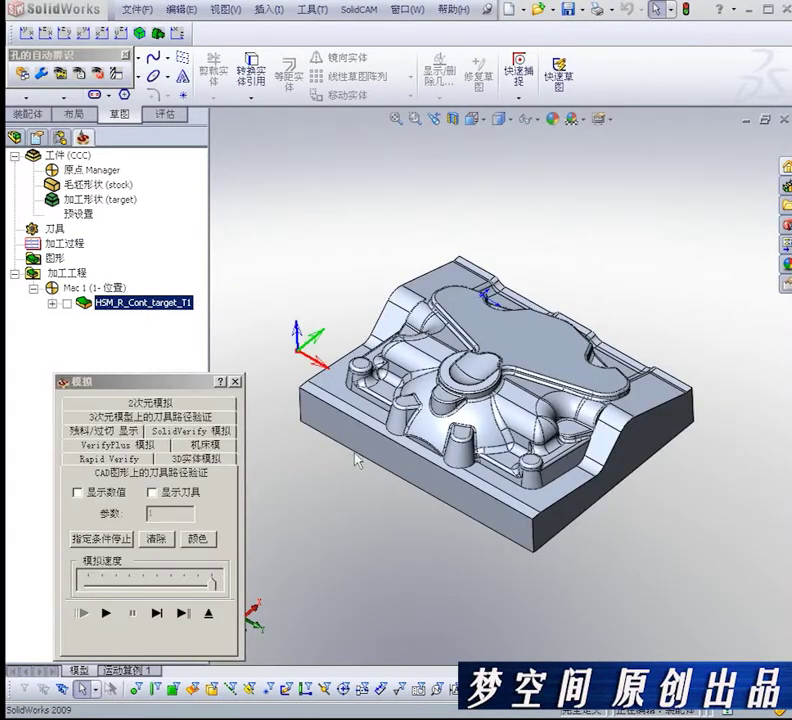
left_click(107, 614)
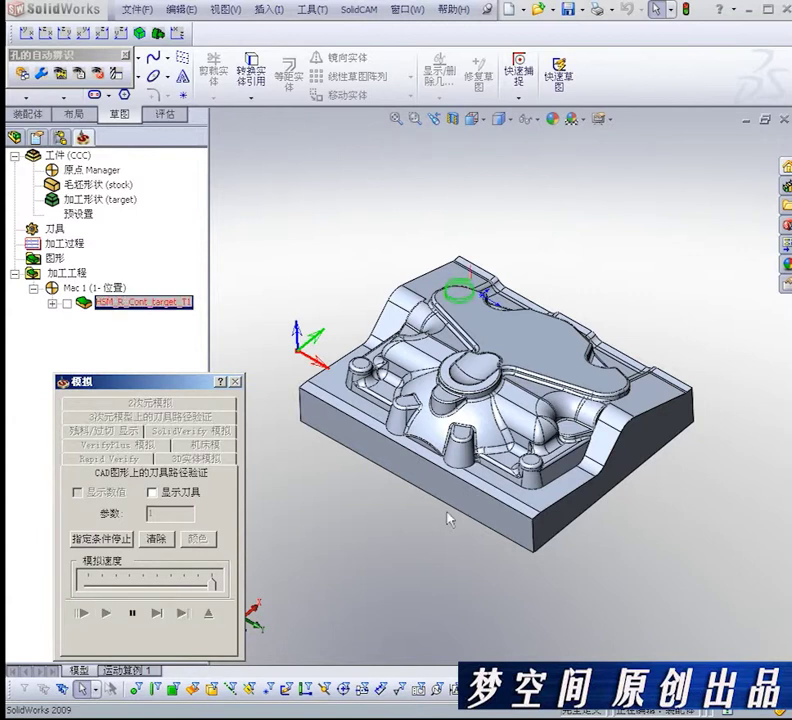
mouse_move(407, 569)
middle_mouse_down()
mouse_move(427, 489)
mouse_move(377, 497)
mouse_move(357, 488)
mouse_move(361, 479)
mouse_move(407, 512)
mouse_move(403, 569)
middle_mouse_up()
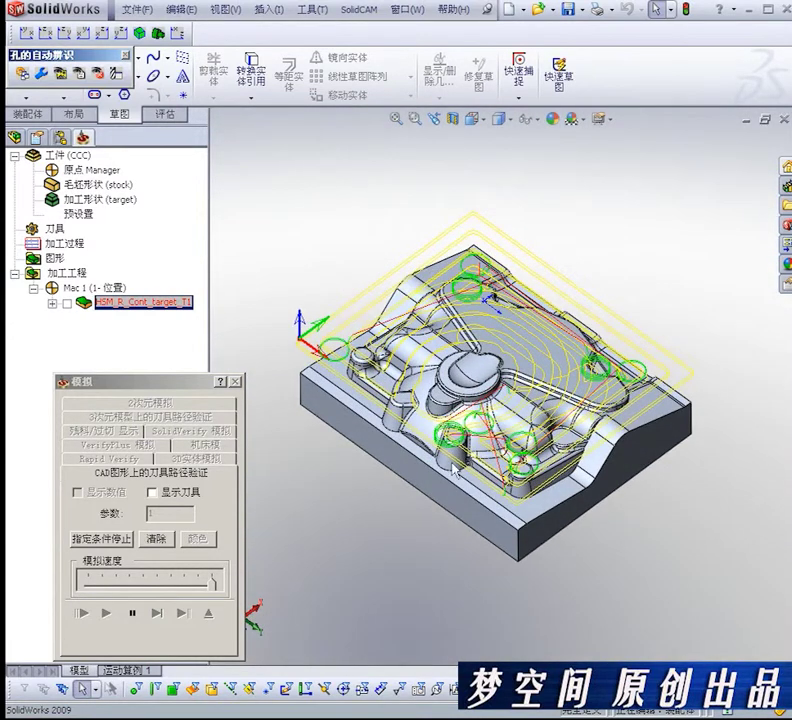
middle_click_drag(410, 495, 410, 463)
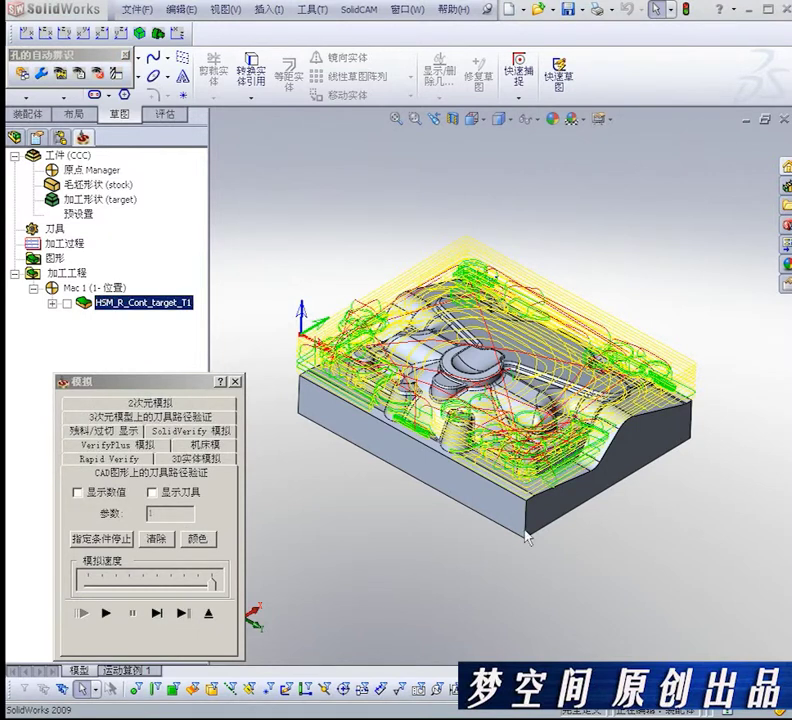
left_click(209, 616)
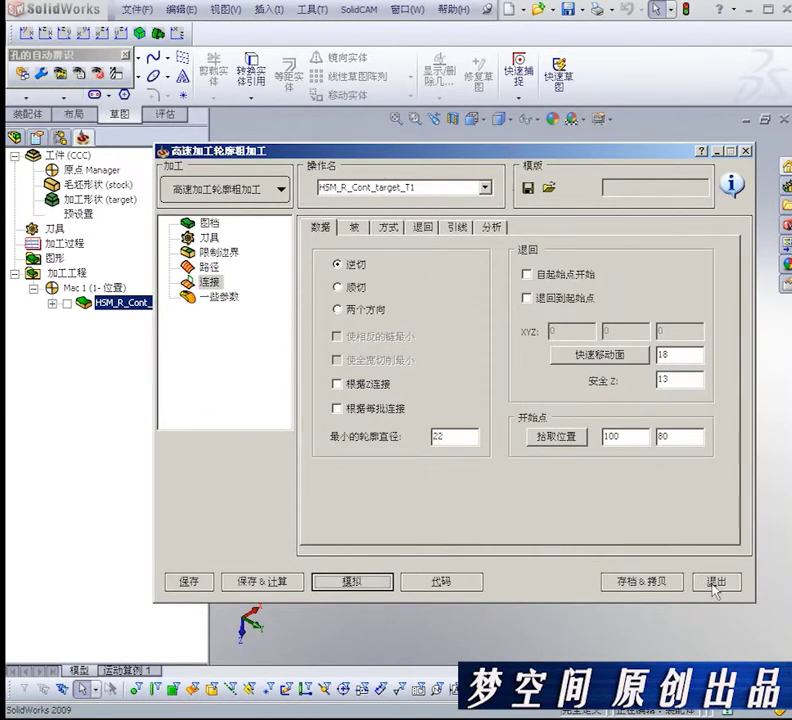
Copy the roughing operation as rest-material roughing using the D12 end mill.
left_click(652, 582)
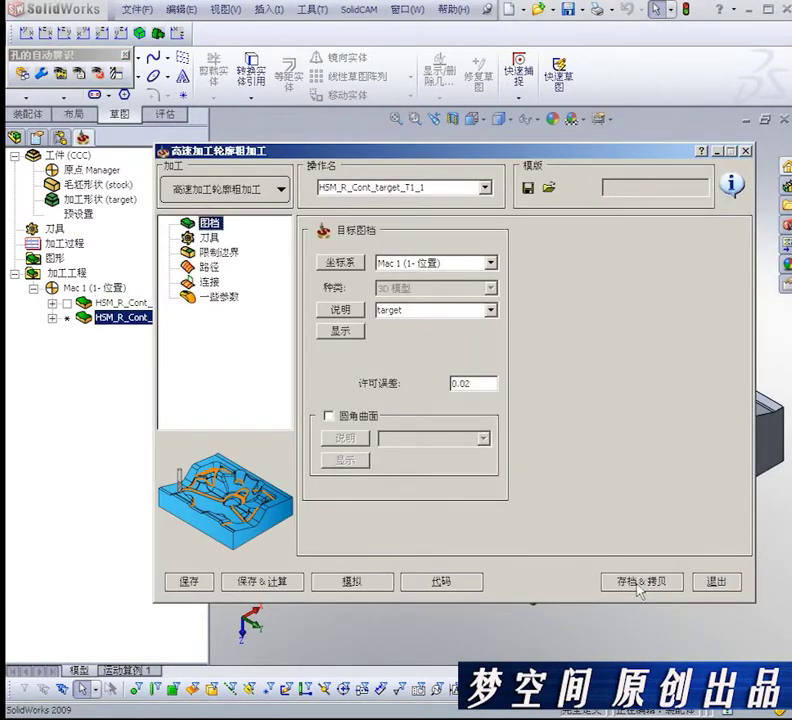
left_click(266, 194)
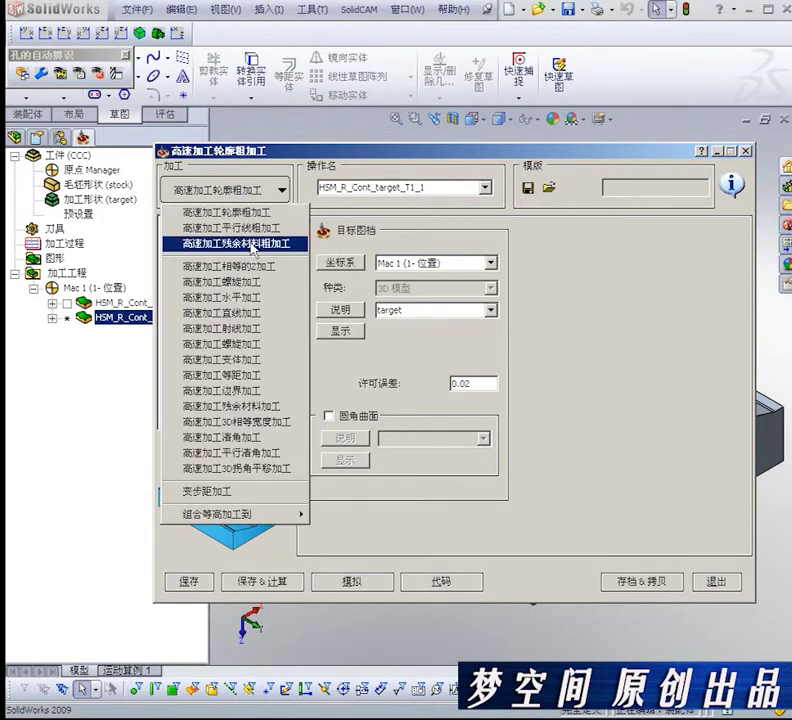
left_click(250, 242)
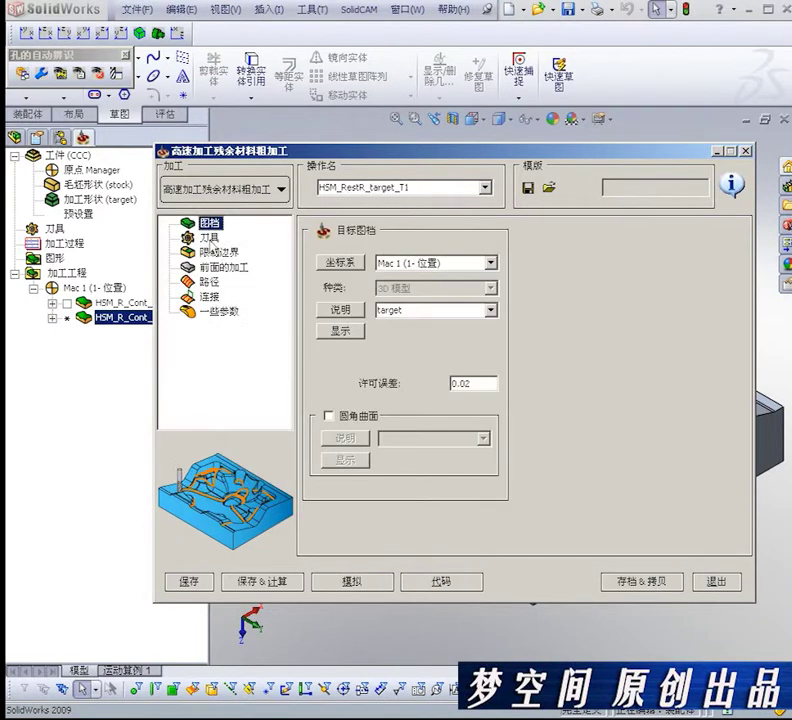
left_click(210, 238)
left_click(362, 403)
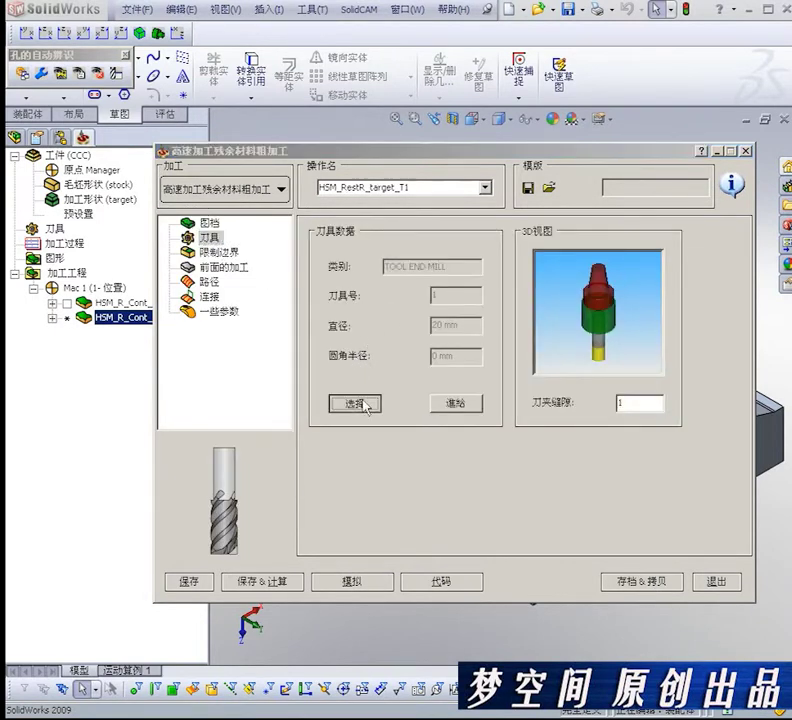
left_click(335, 279)
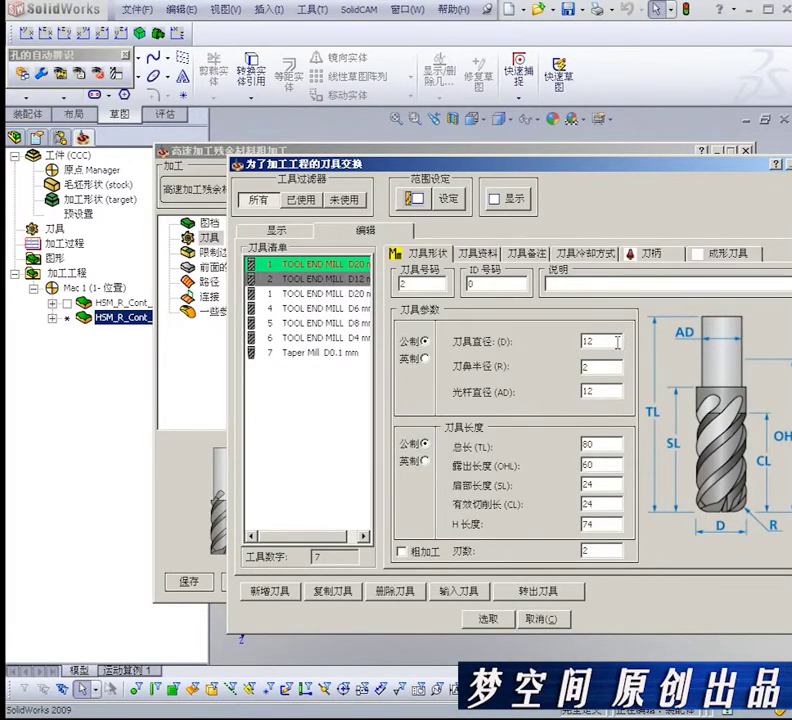
left_click(506, 612)
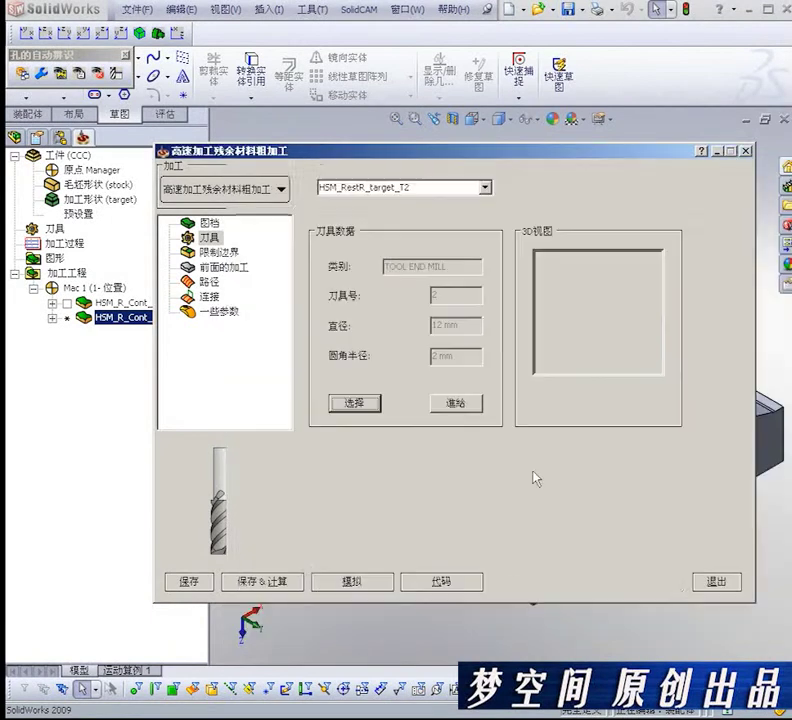
Reference the previous operation, set 0.5 wall and axial stock, and save and calculate.
left_click(218, 253)
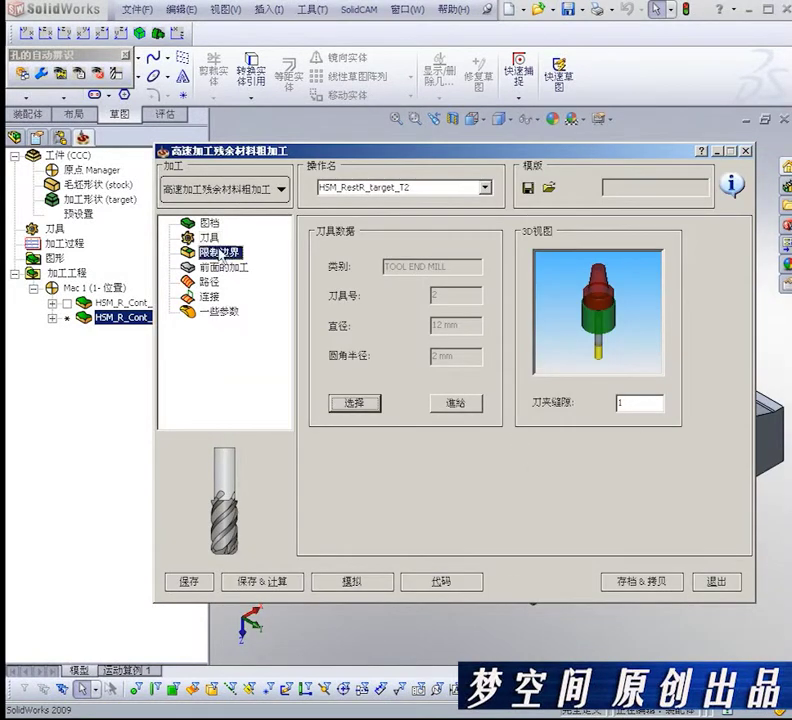
left_click(224, 268)
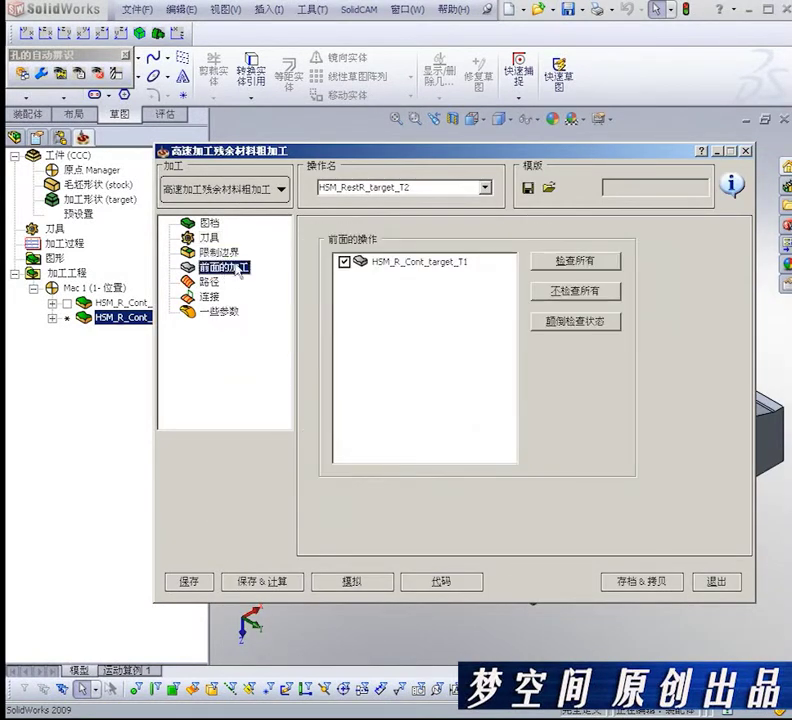
left_click(225, 282)
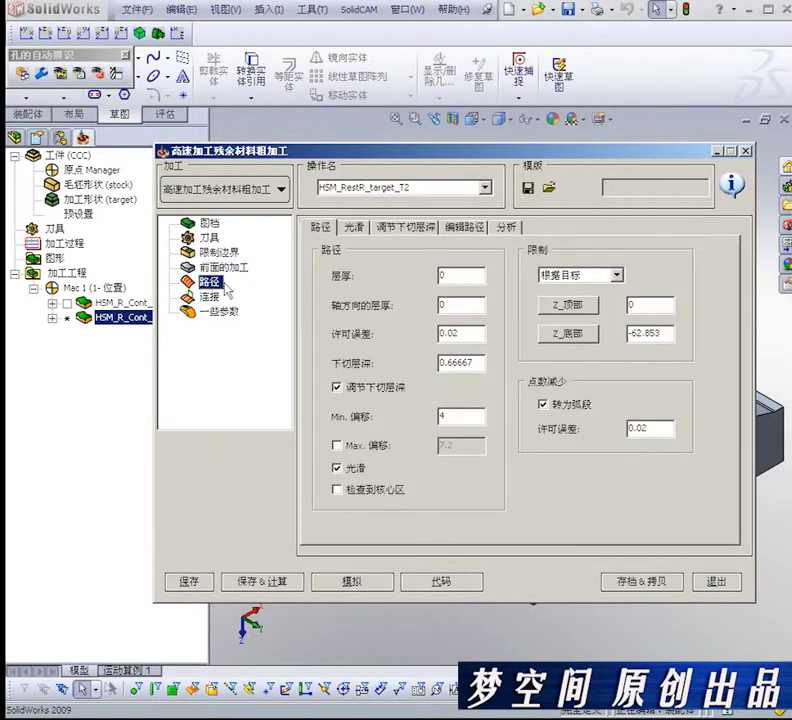
double_click(461, 277)
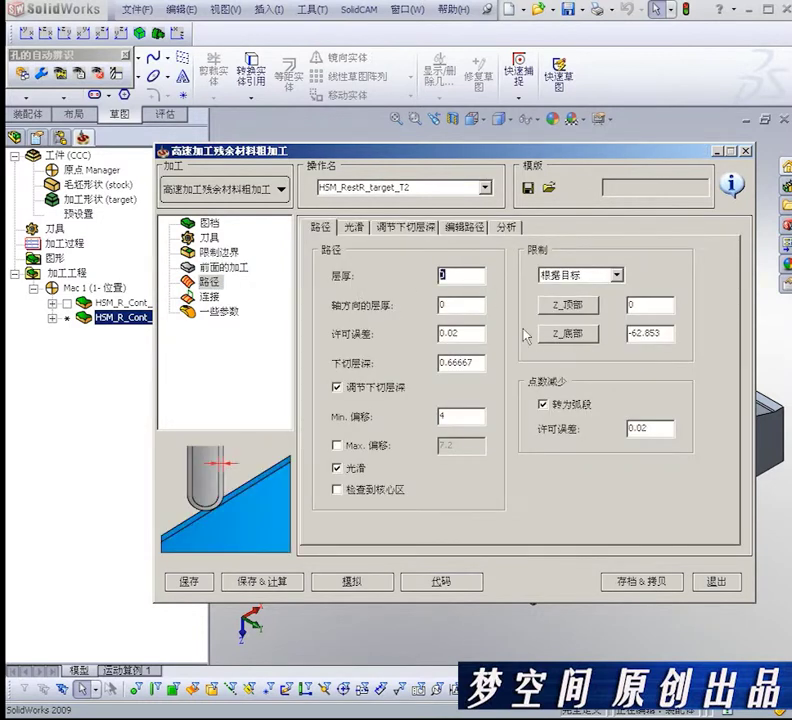
double_click(472, 307)
double_click(456, 417)
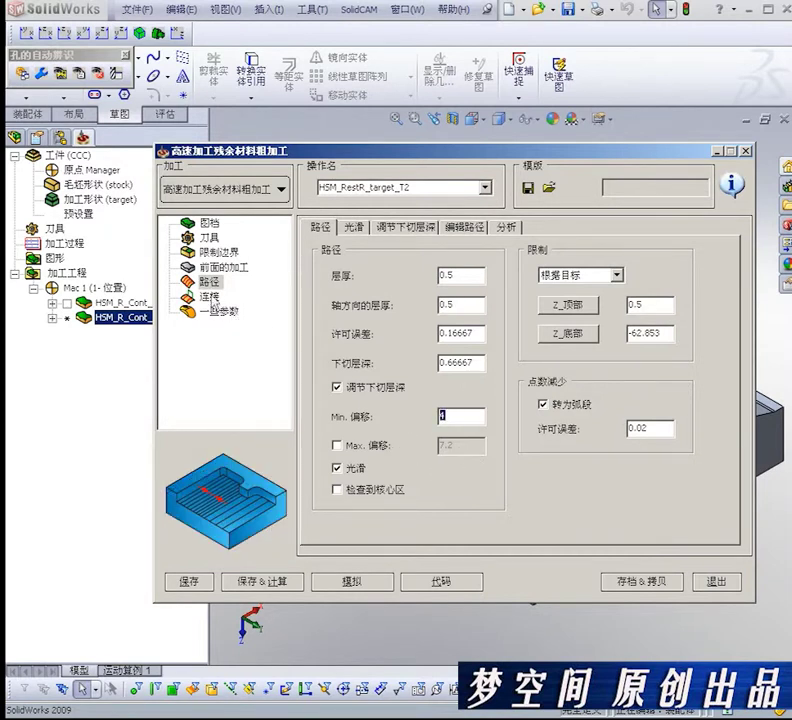
left_click(205, 297)
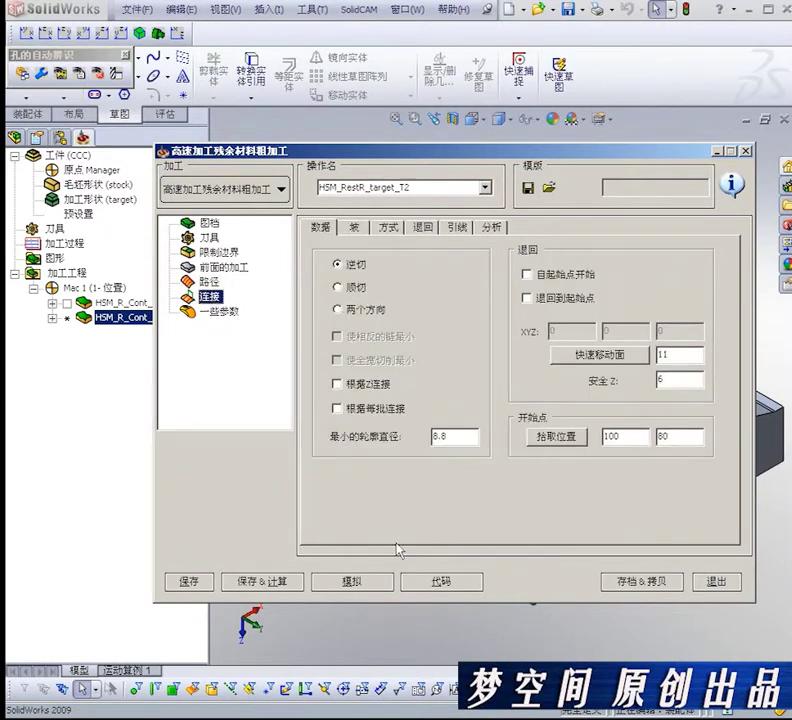
left_click(266, 583)
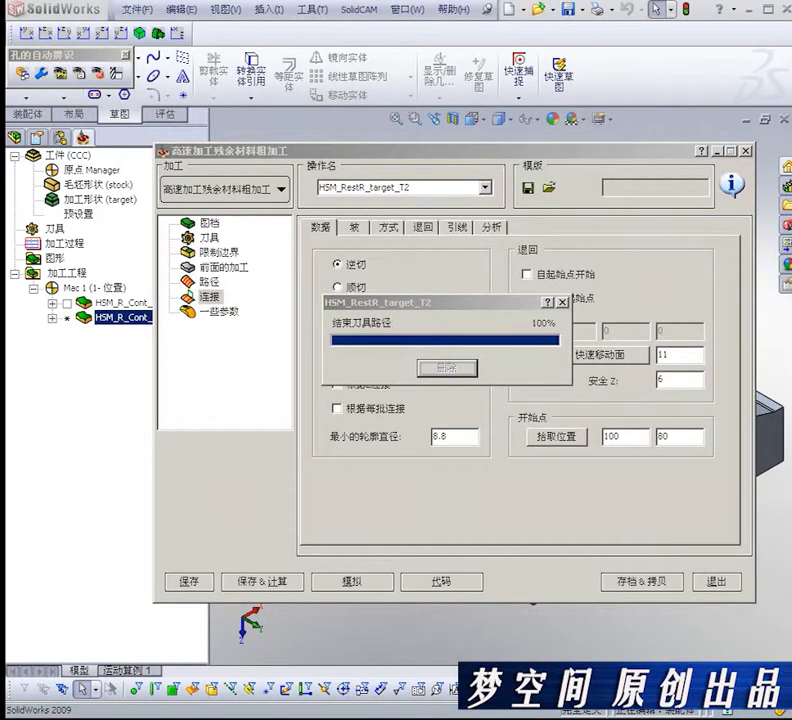
Once HSM_RestR_target_T2 finishes calculating, open its toolpath simulation.
left_click(366, 583)
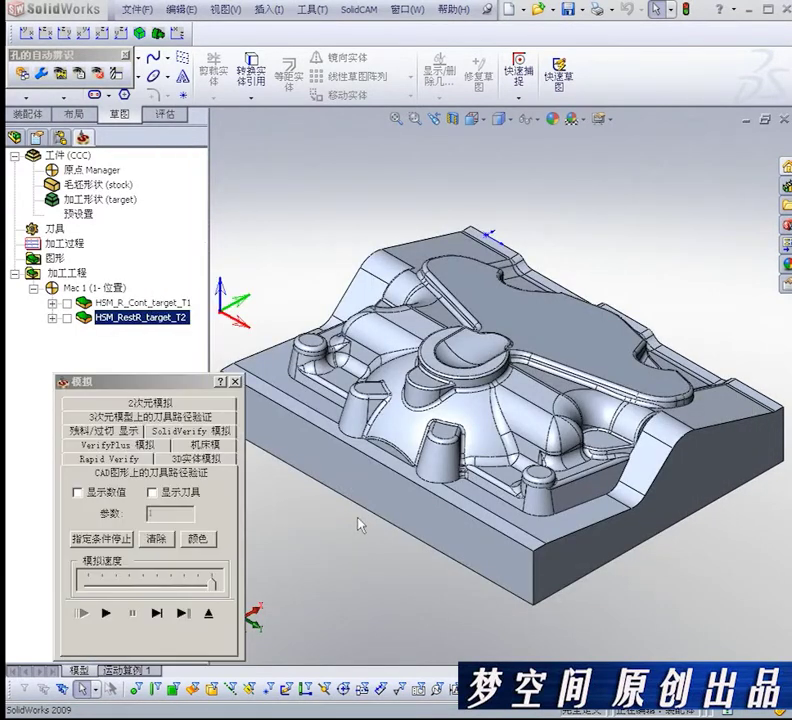
left_click(106, 613)
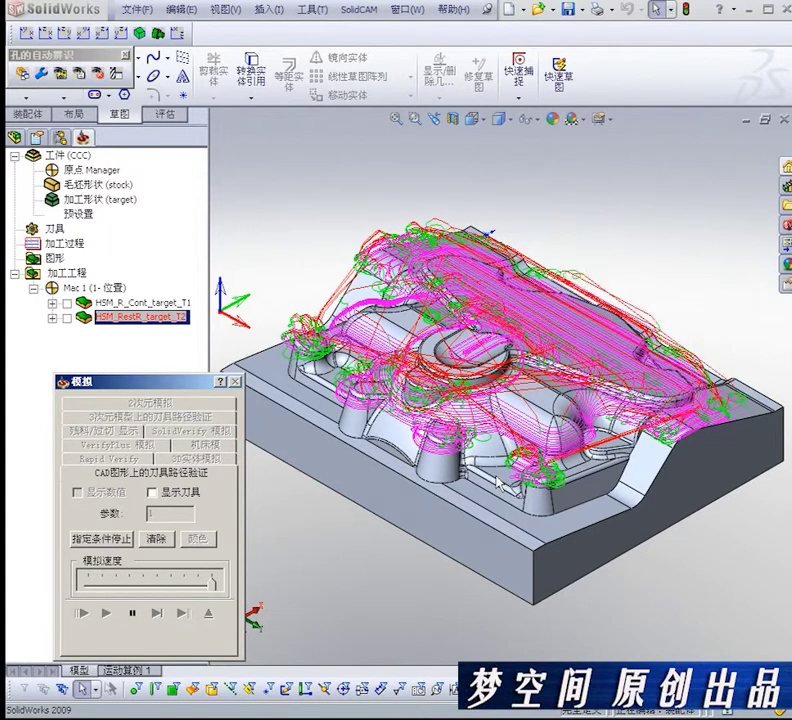
mouse_move(513, 562)
middle_mouse_down()
mouse_move(520, 476)
mouse_move(470, 520)
middle_mouse_up()
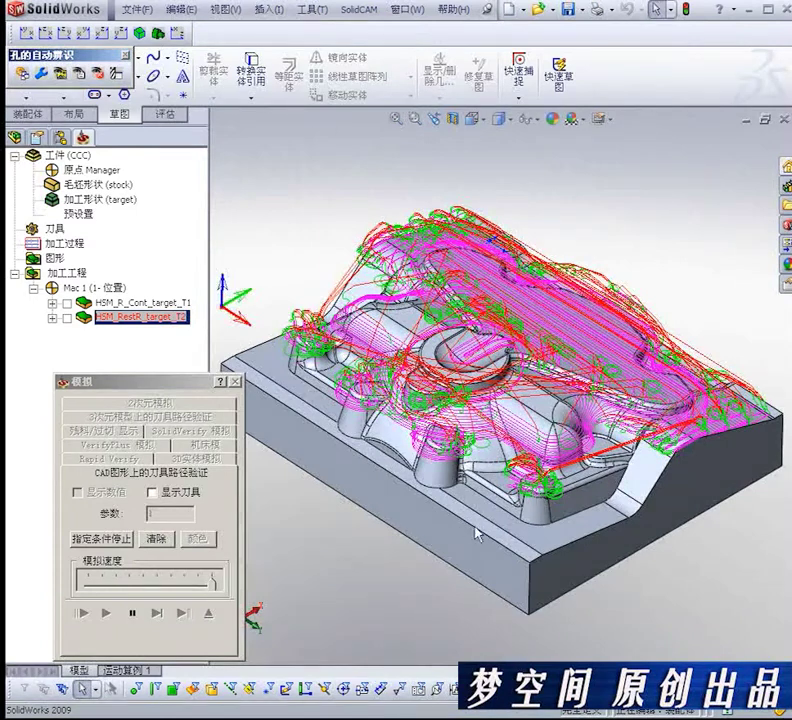
mouse_move(440, 228)
middle_mouse_down()
mouse_move(507, 231)
mouse_move(495, 454)
middle_mouse_up()
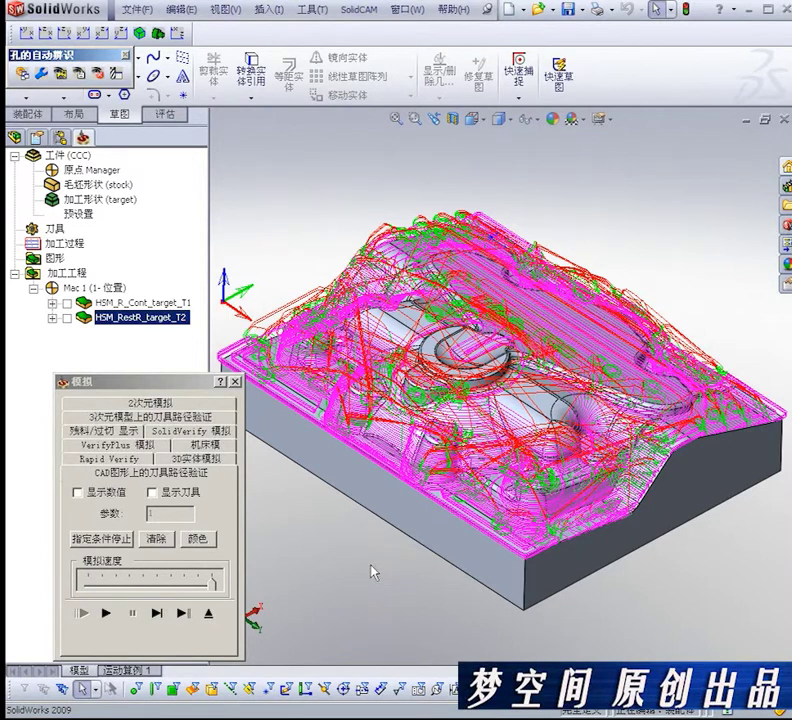
left_click(208, 612)
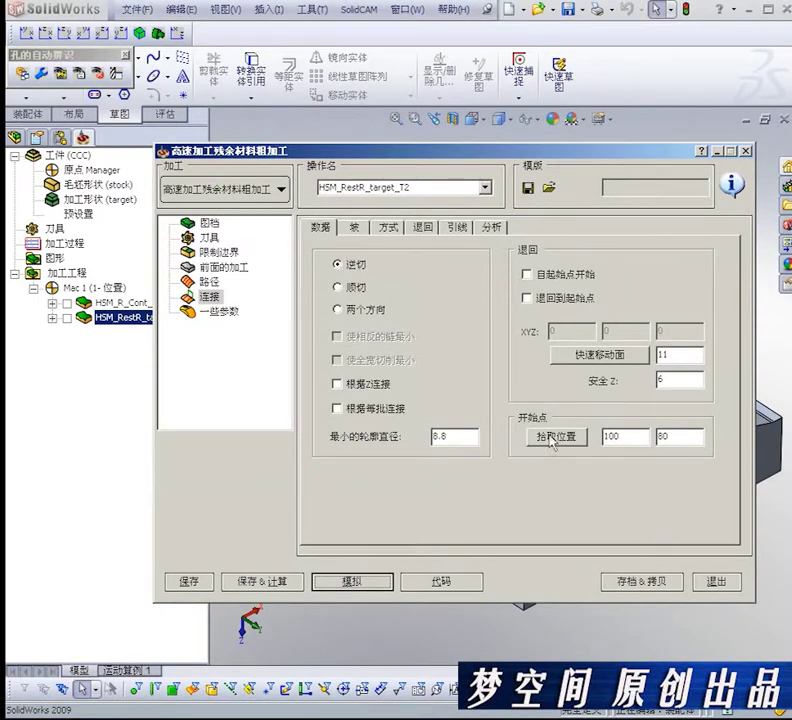
Copy HSM_RestR_target_T2, change the copy to HSM Linear machining, and open the tool library.
left_click(650, 581)
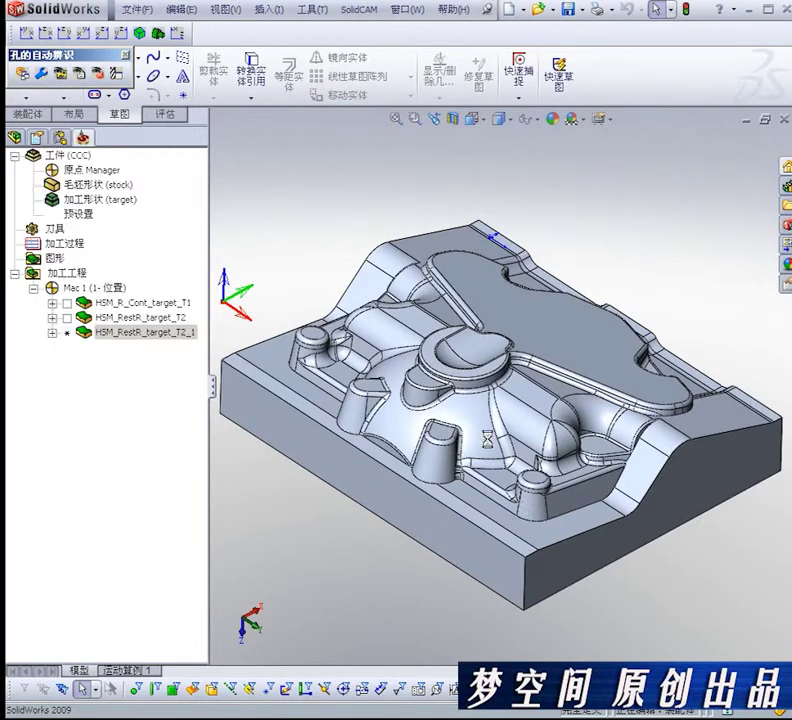
middle_click_drag(423, 393, 455, 376)
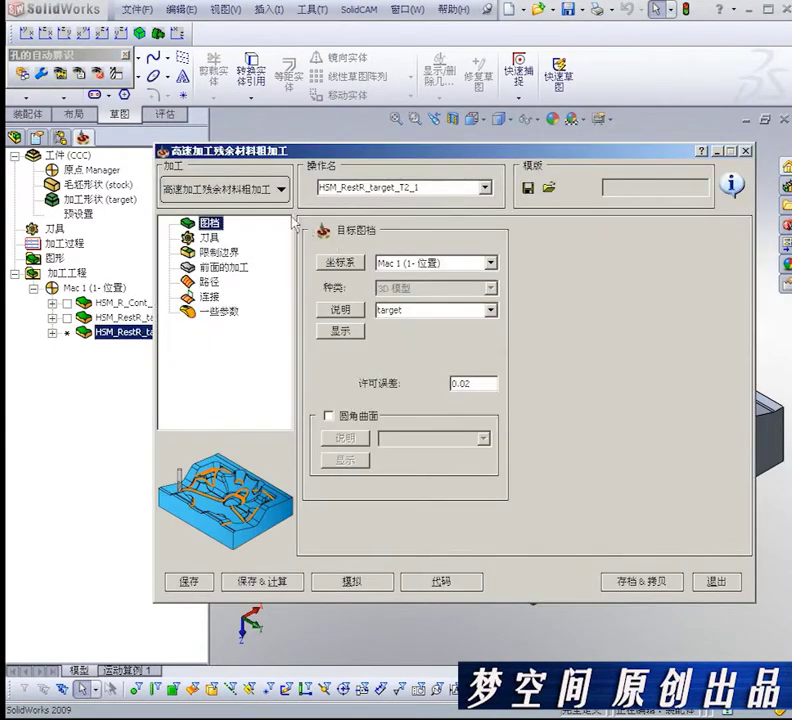
left_click(272, 189)
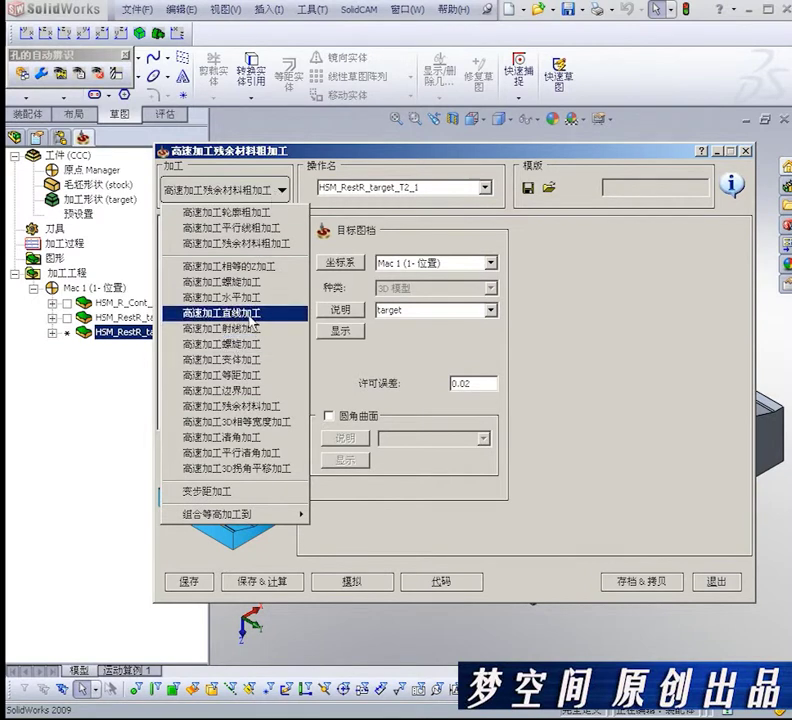
left_click(249, 310)
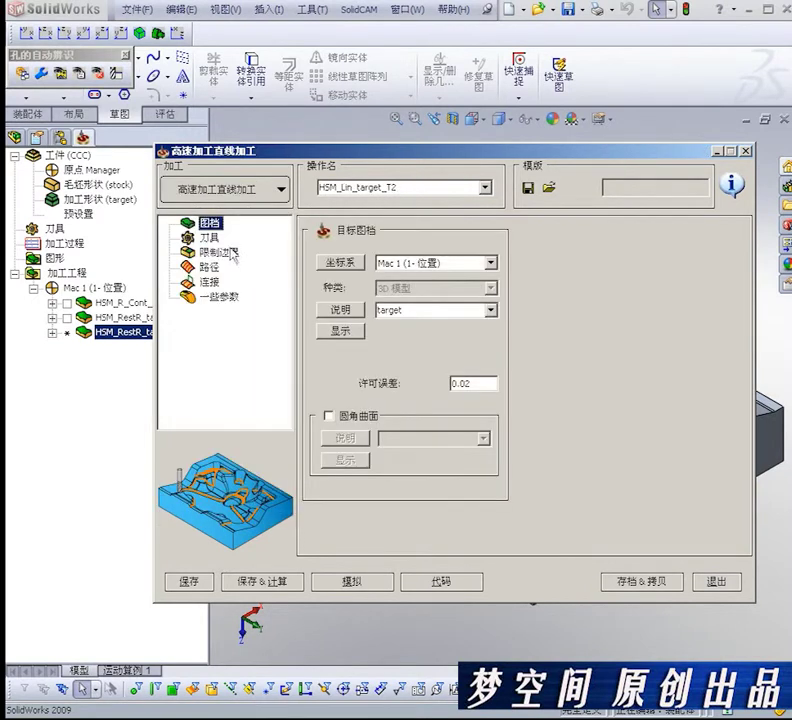
left_click(212, 237)
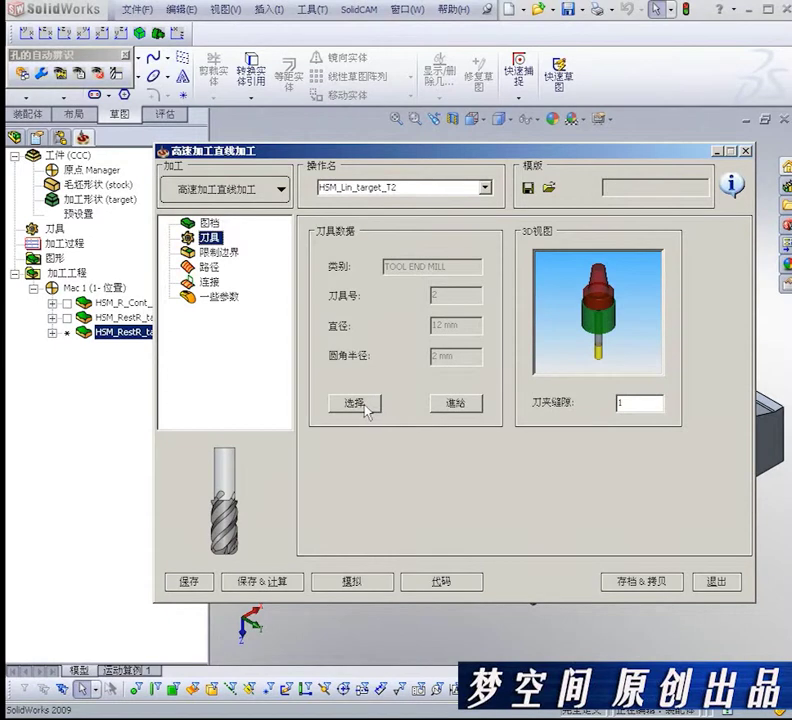
left_click(365, 405)
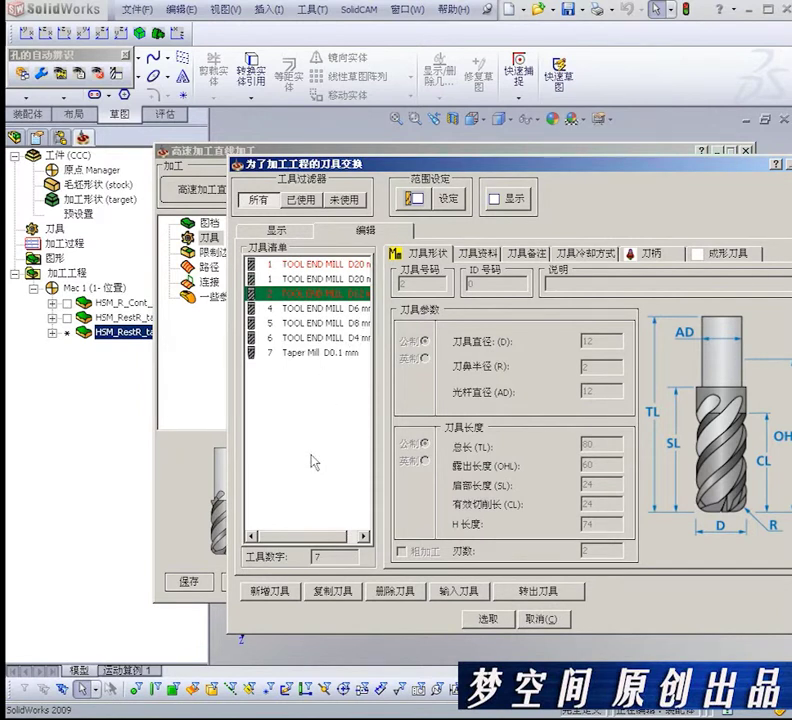
Add tool 8, a 10 mm ball-nose mill, and select it for the linear operation.
left_click(280, 592)
left_click(553, 320)
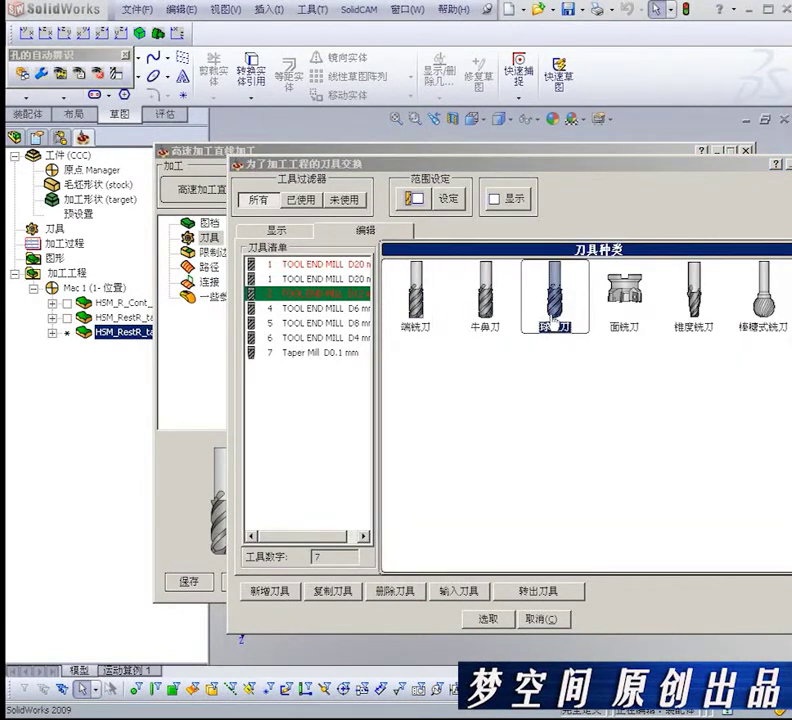
double_click(553, 322)
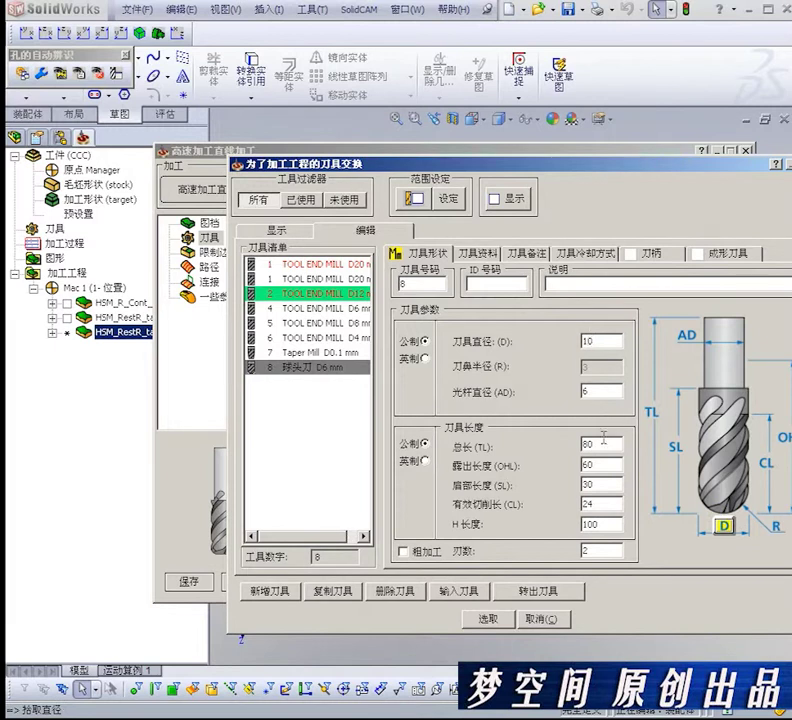
key("Tab")
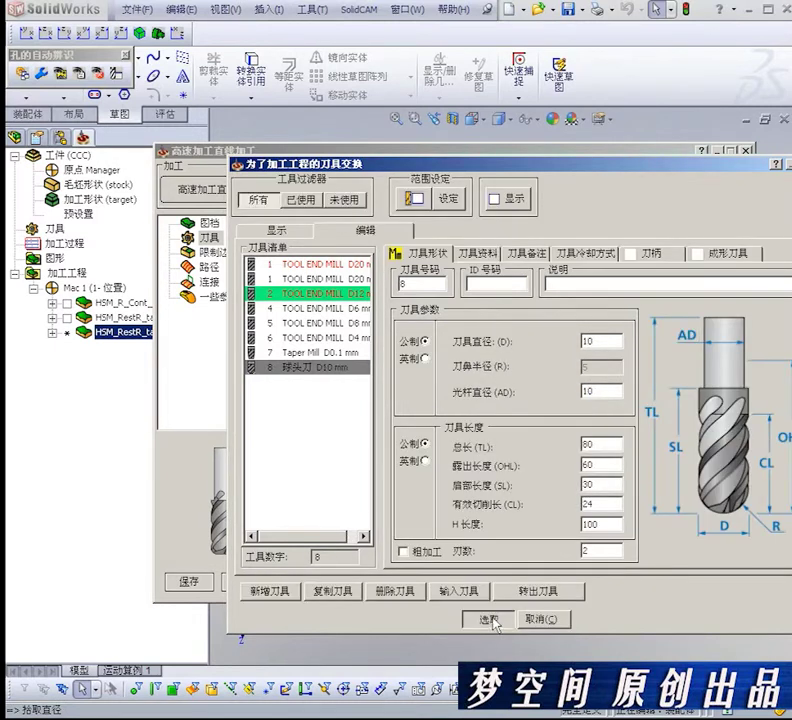
left_click(490, 620)
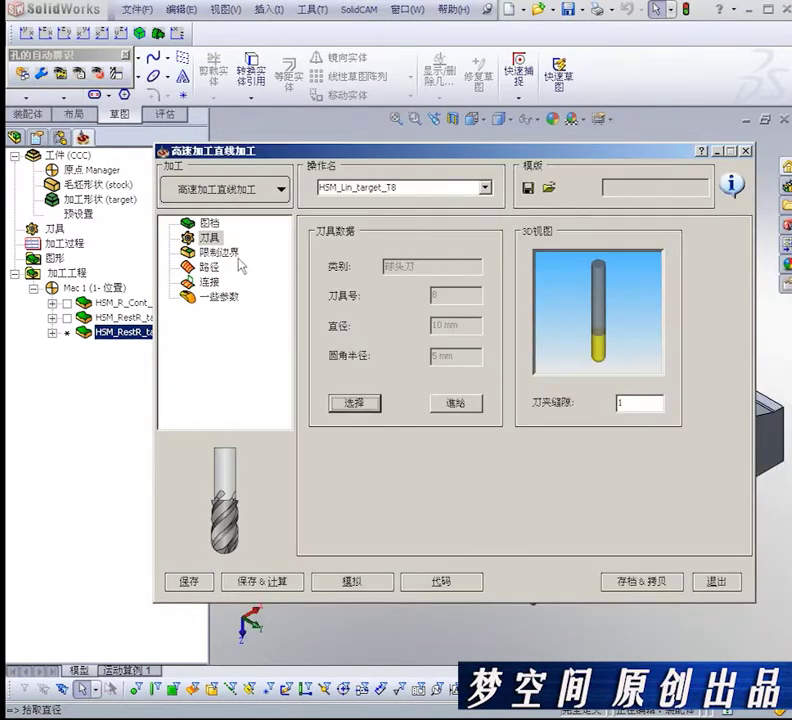
left_click(219, 253)
Enter 0.2 wall and axial stock and a stepover of 1 on the Path page.
left_click(210, 267)
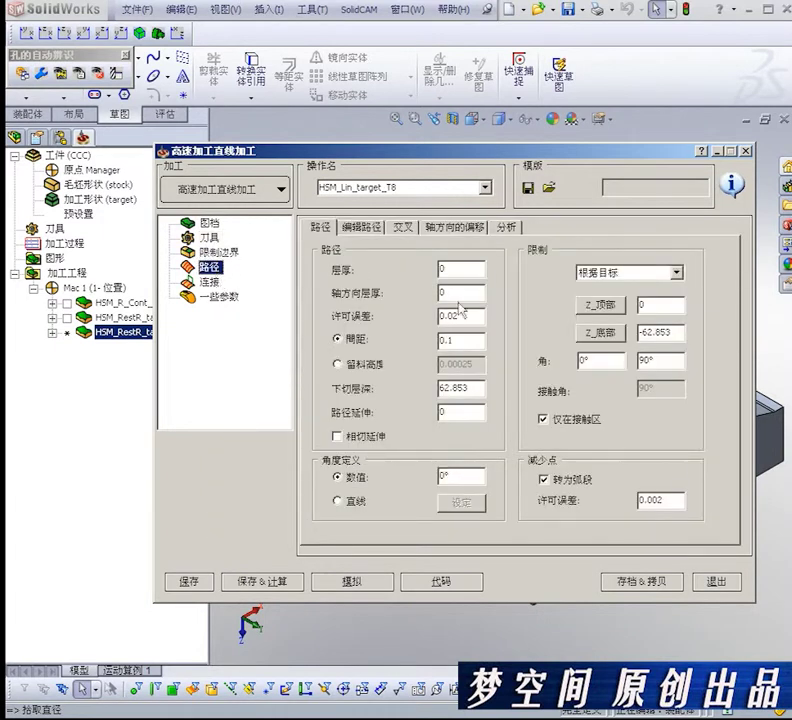
left_click(474, 267)
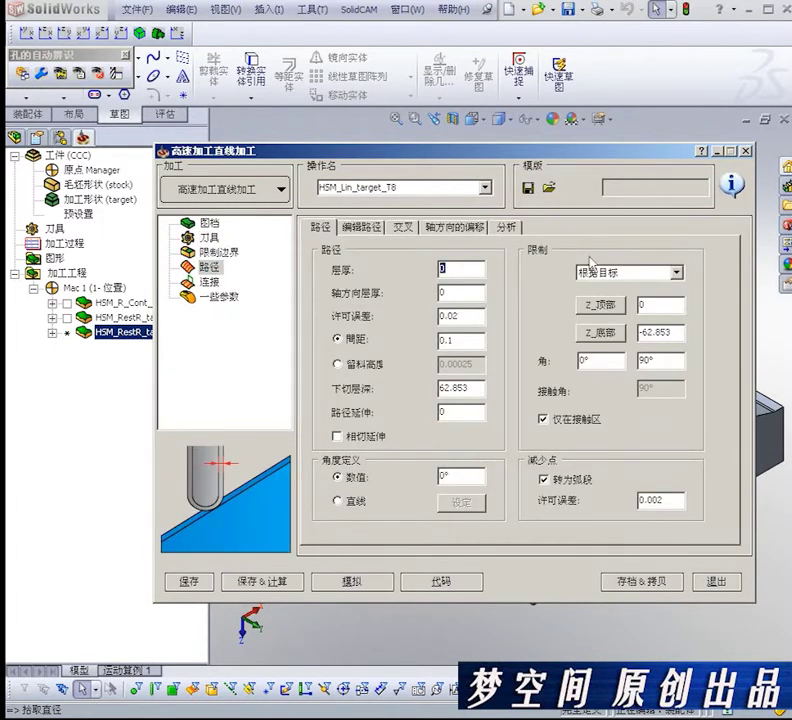
type(".2")
double_click(460, 292)
type("0.2")
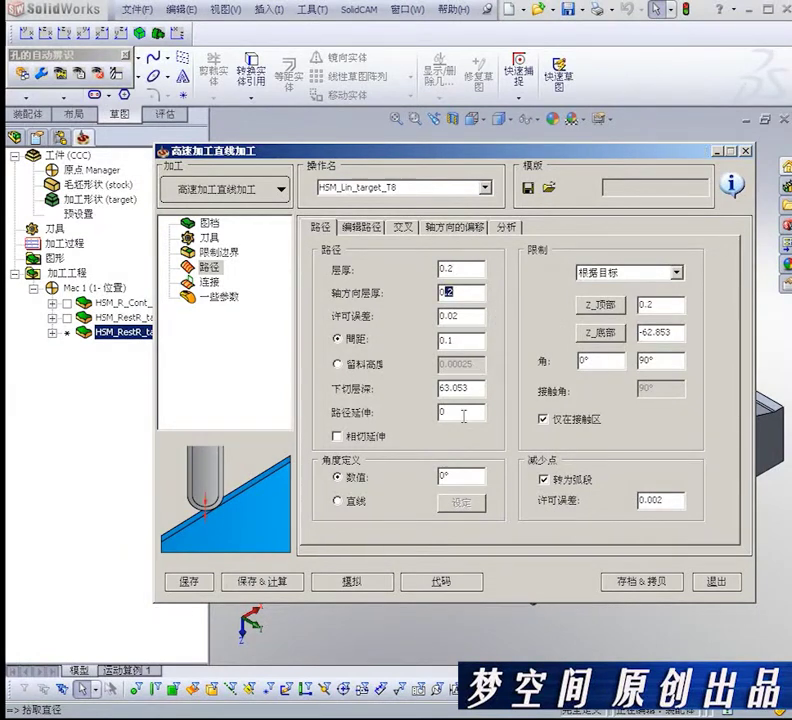
double_click(460, 340)
type("1")
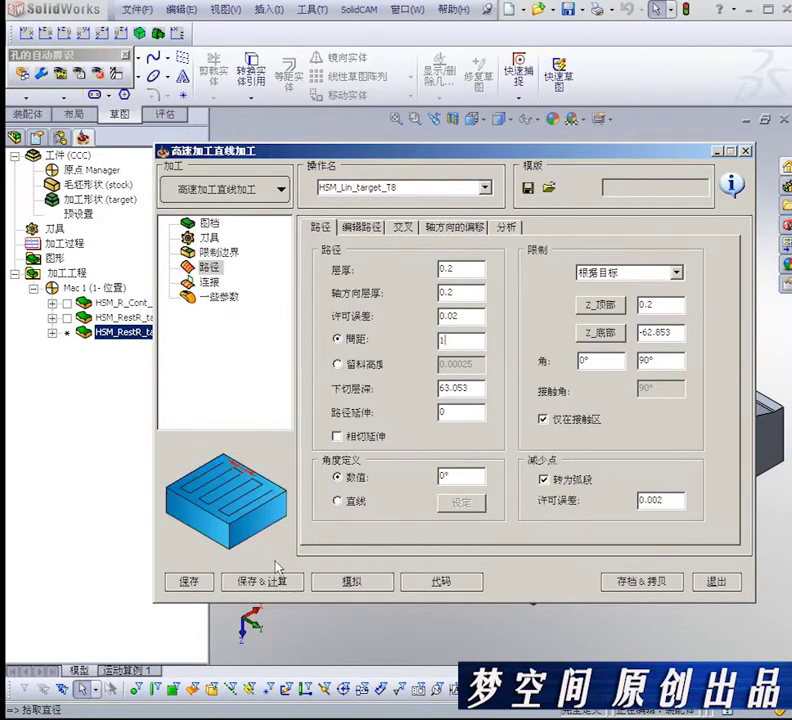
Save and calculate HSM_Lin_target_T8 from the linking page, then open its simulation.
left_click(210, 282)
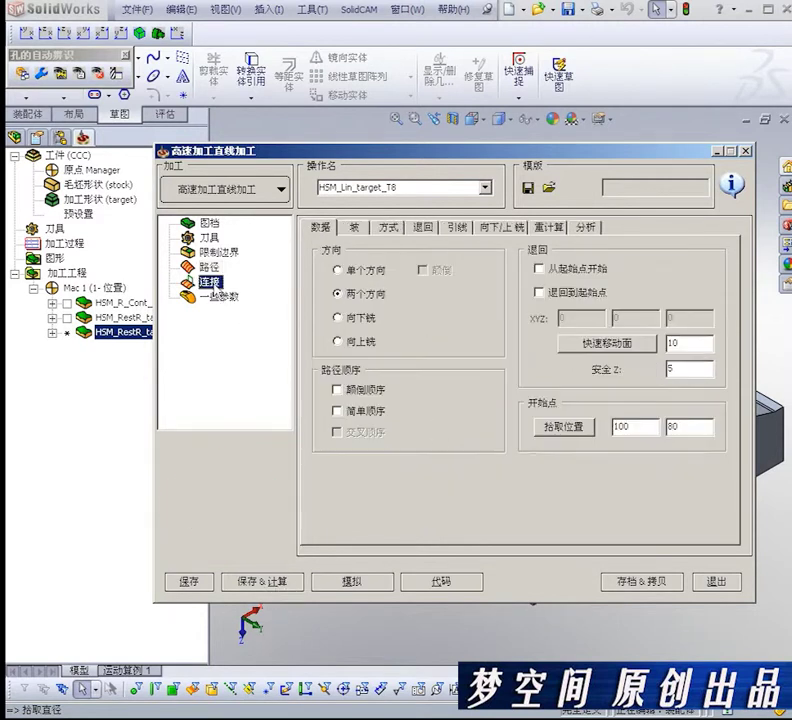
left_click(265, 581)
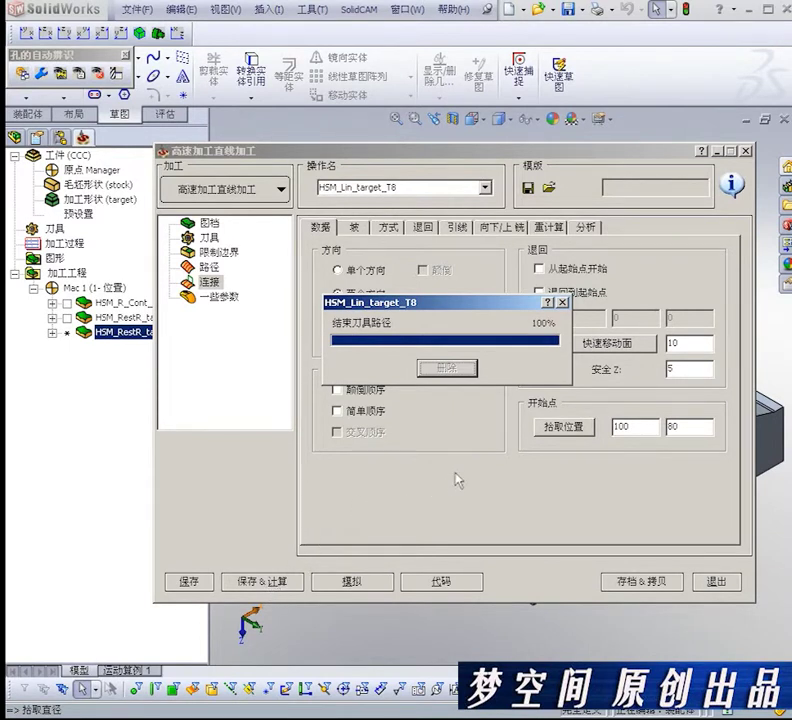
left_click(352, 580)
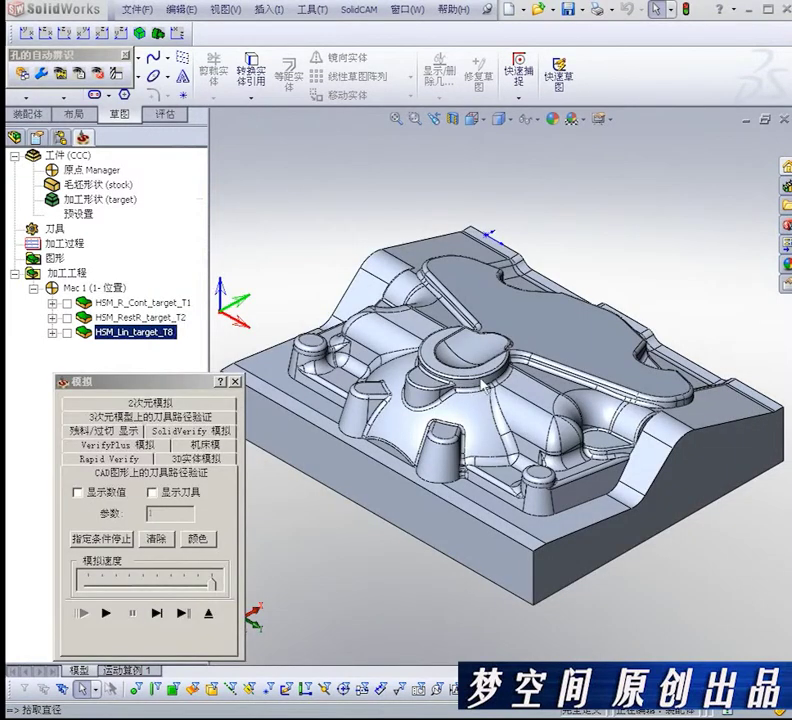
Play the HSM_Lin_target_T8 linear toolpath simulation across the cavity, then exit back to its settings.
left_click(106, 613)
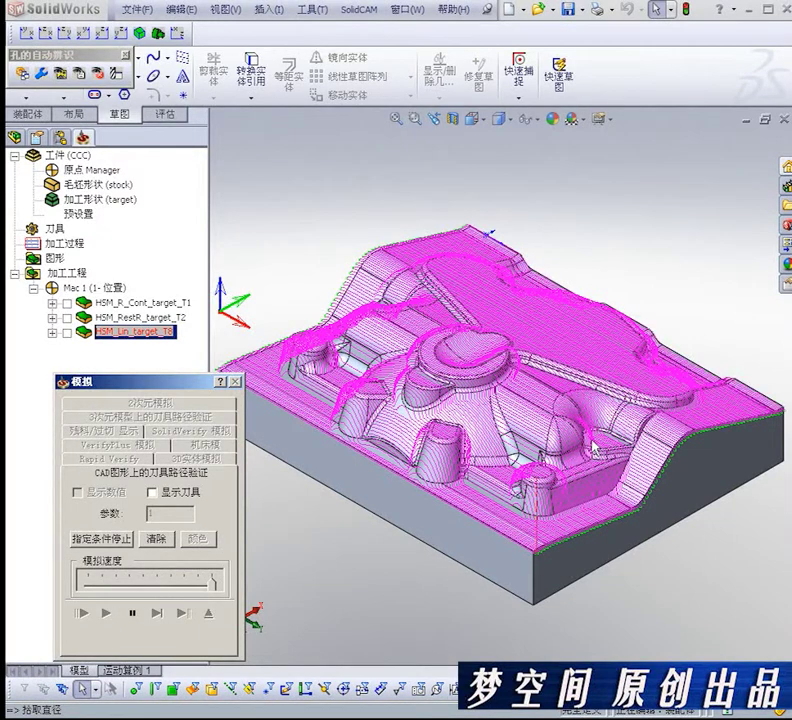
left_click(209, 612)
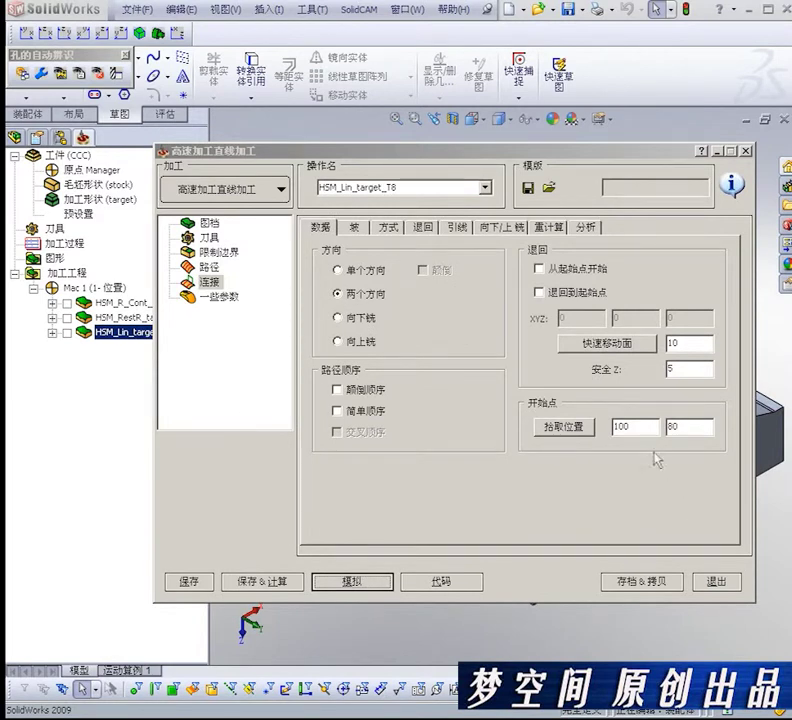
Save and copy the linear operation, switch the copy to 高速加工残余材料加工, and open its tool library.
left_click(625, 582)
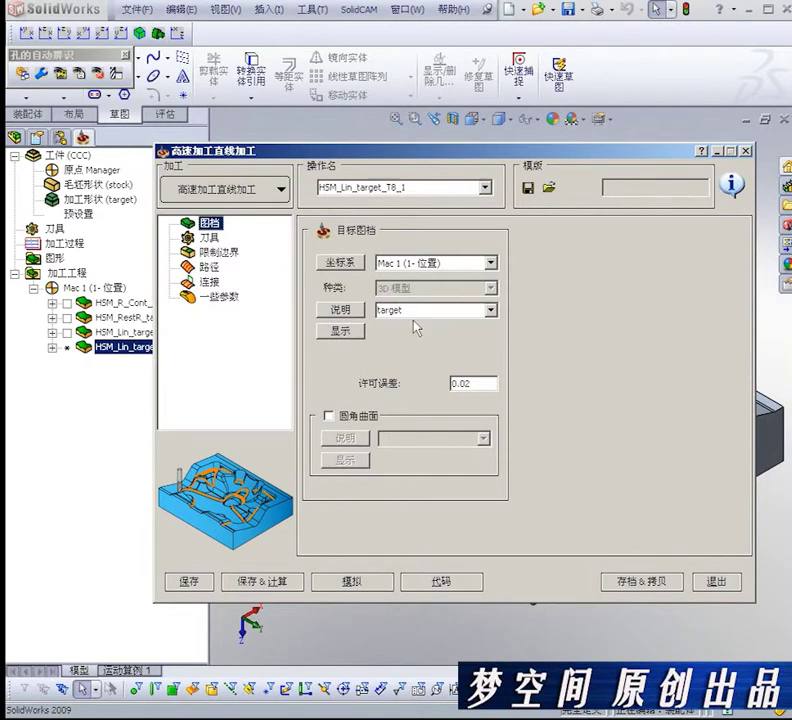
left_click(252, 186)
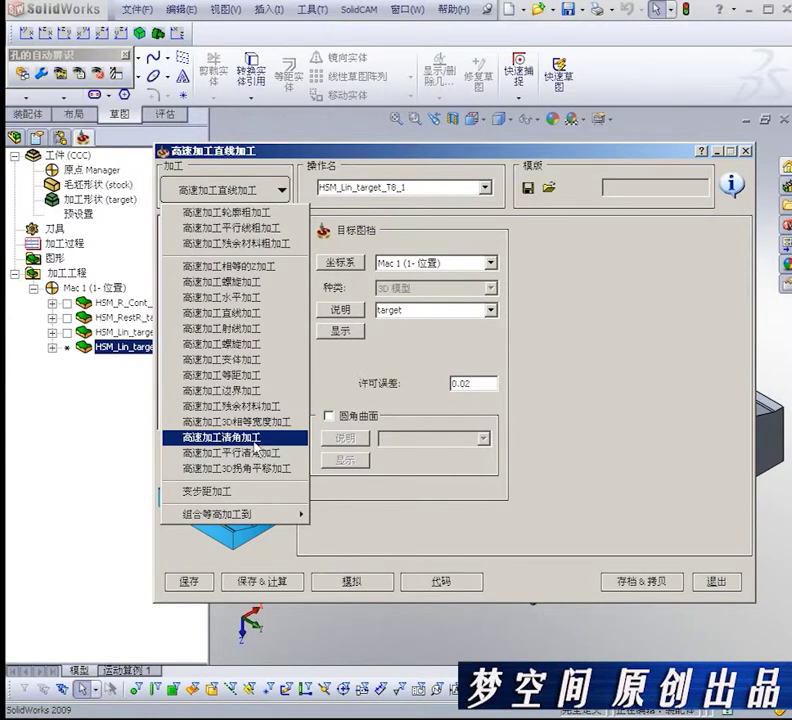
left_click(262, 406)
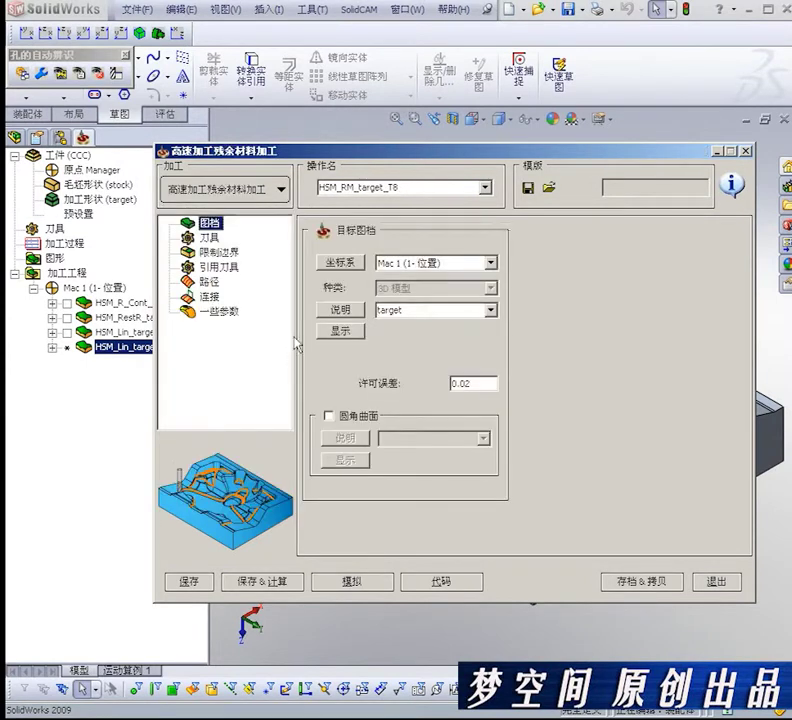
left_click(207, 238)
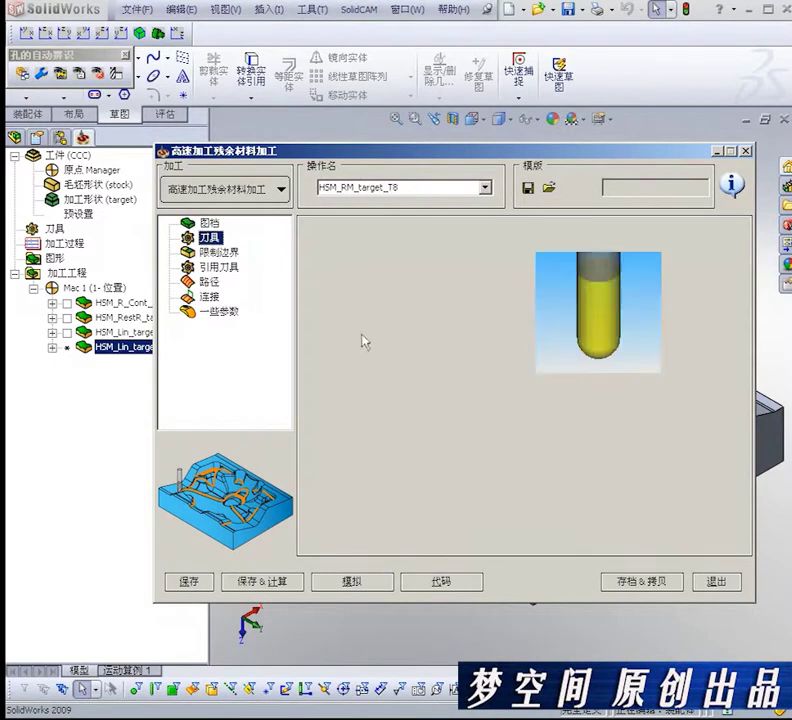
left_click(355, 403)
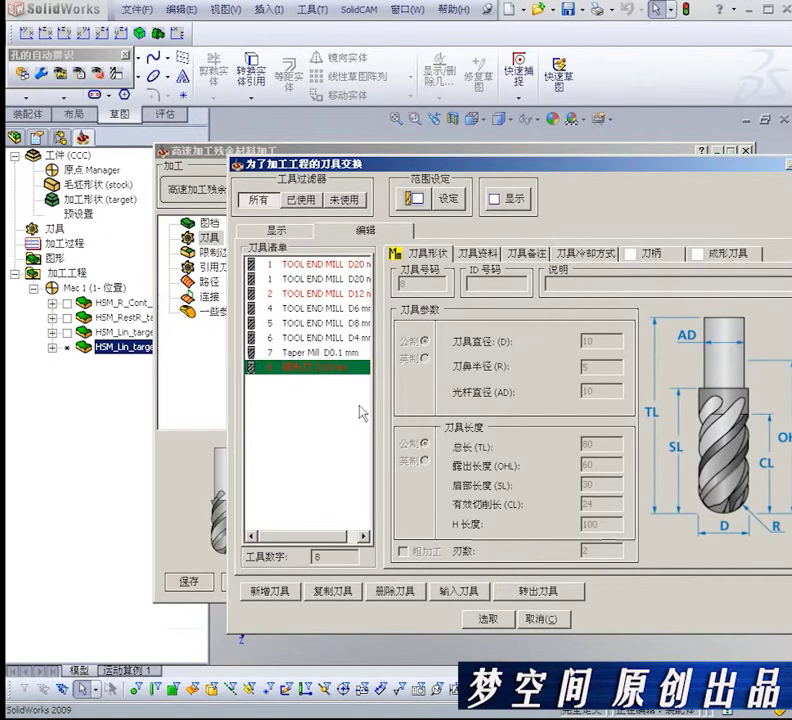
Assign tool 6 (TOOL END MILL D4) with spindle speed entry 8, making the operation HSM_RM_target_T6.
left_click(330, 338)
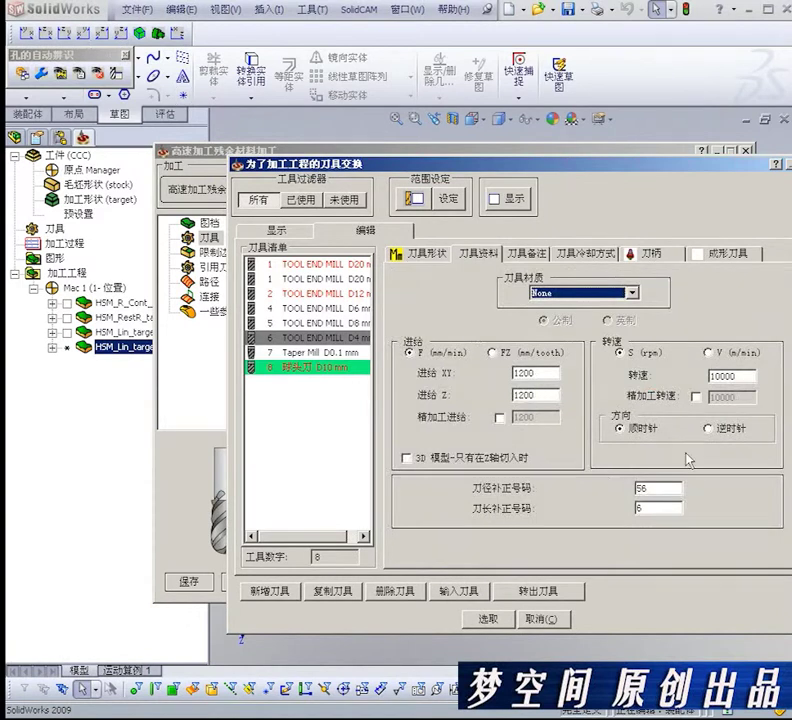
double_click(741, 376)
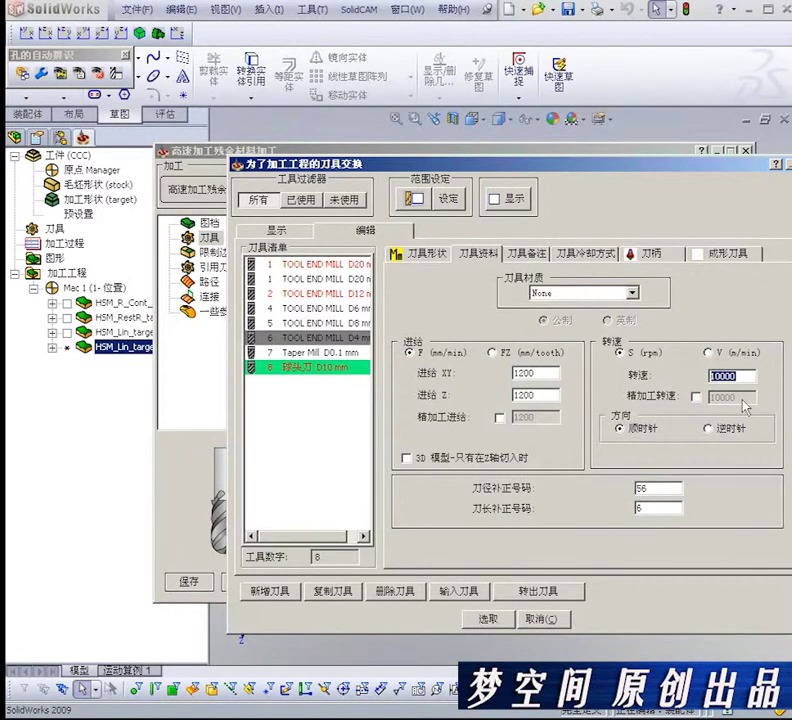
type("8")
left_click(480, 618)
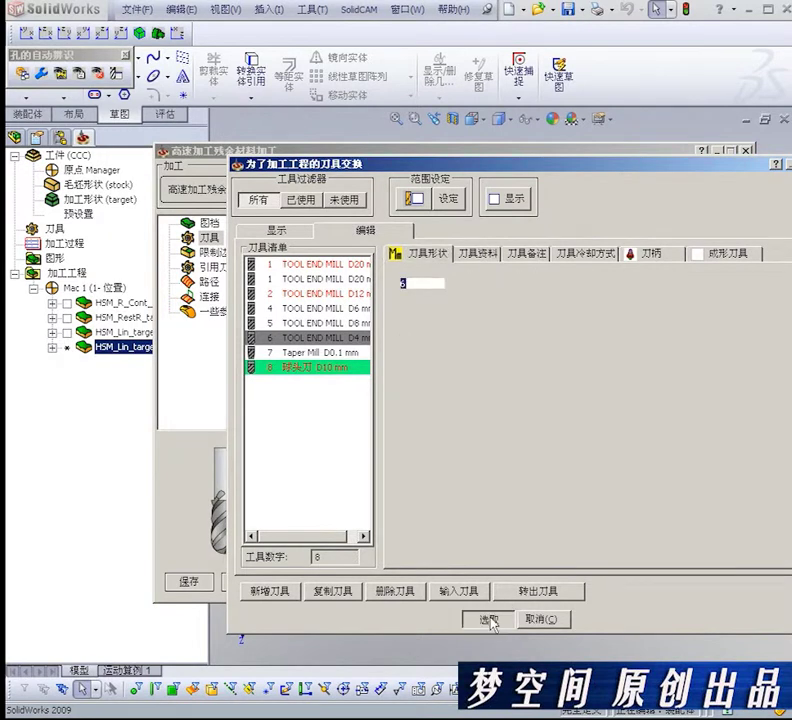
mouse_move(585, 340)
left_mouse_down()
mouse_move(600, 316)
mouse_move(603, 343)
mouse_move(594, 359)
mouse_move(610, 325)
mouse_move(600, 350)
left_mouse_up()
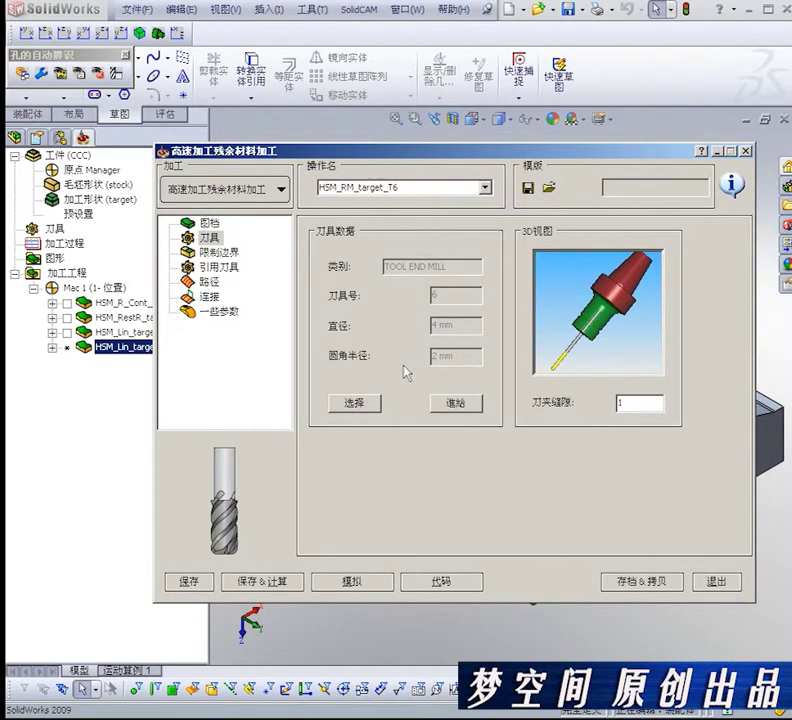
Save and exit HSM_RM_target_T6, cancel the stray CCC workpiece setup, and reopen the operation from the tree.
left_click(187, 580)
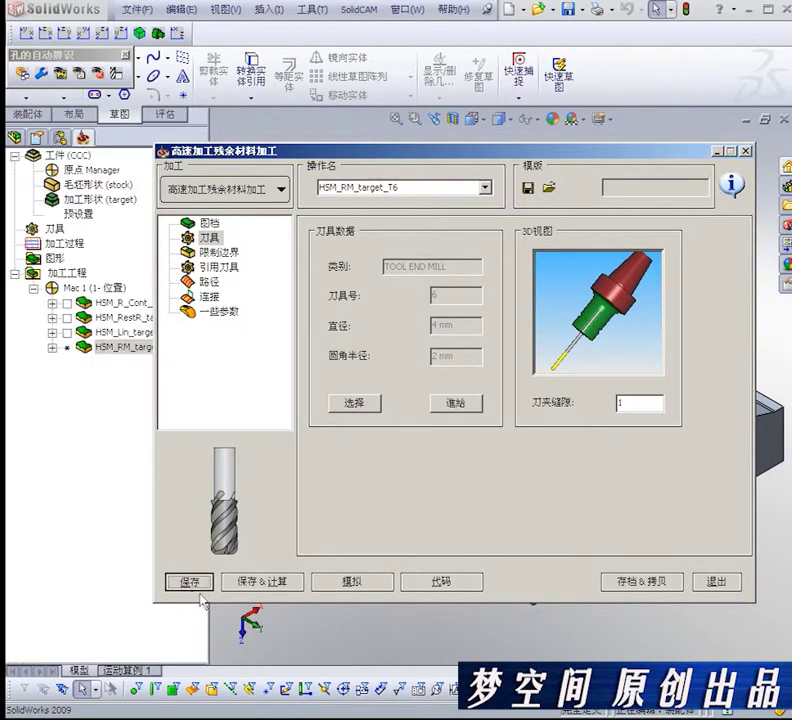
left_click(722, 581)
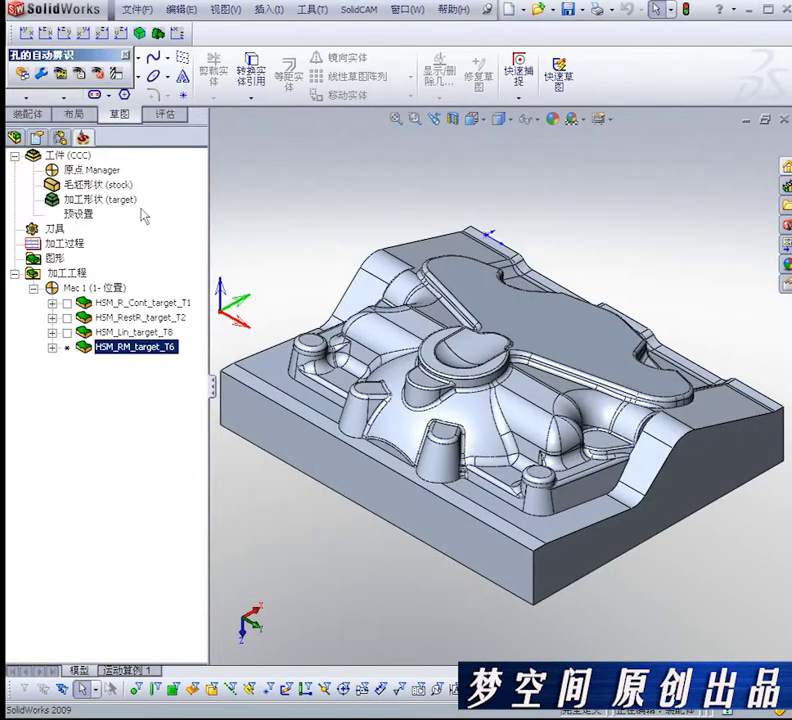
left_click(65, 158)
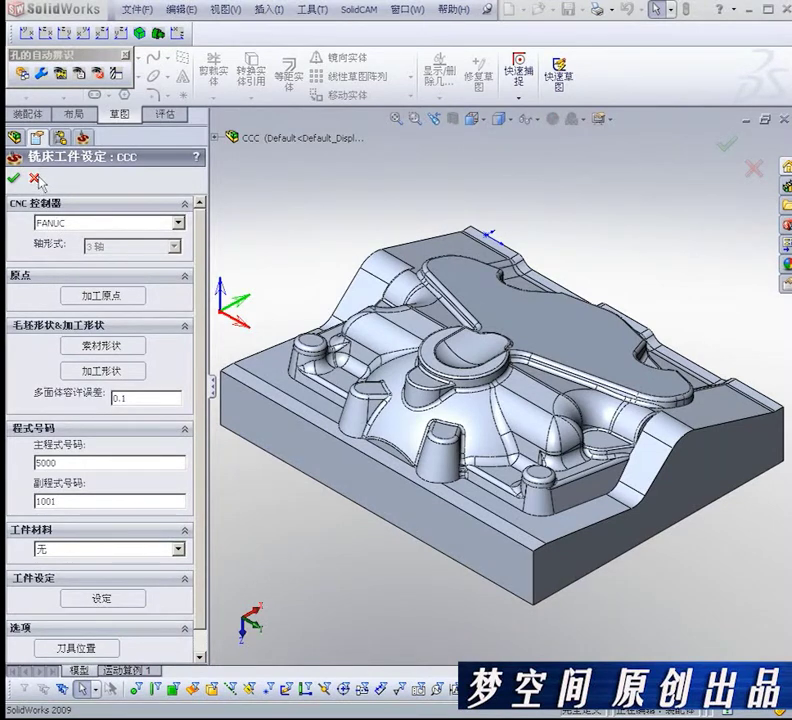
left_click(36, 179)
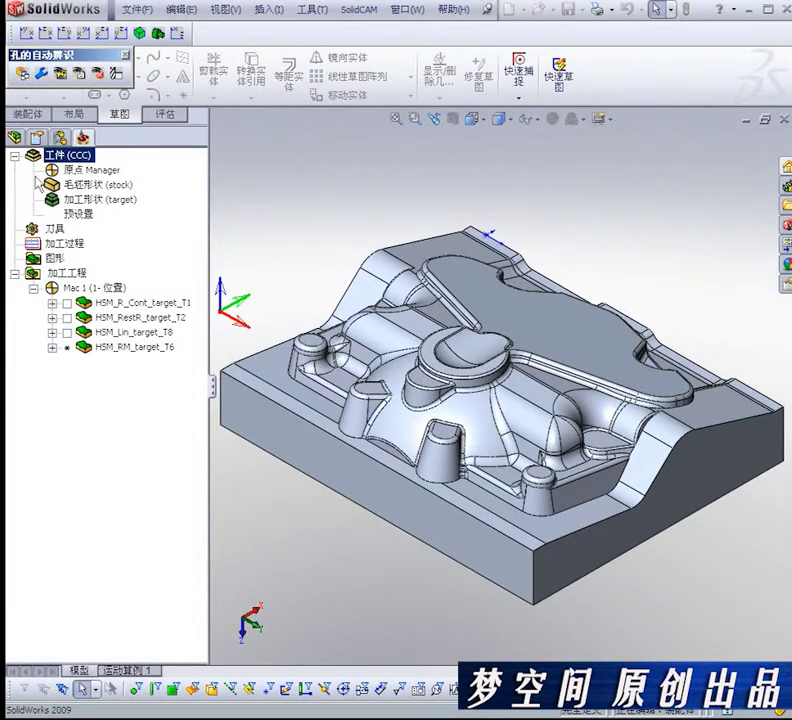
left_click(111, 348)
double_click(111, 348)
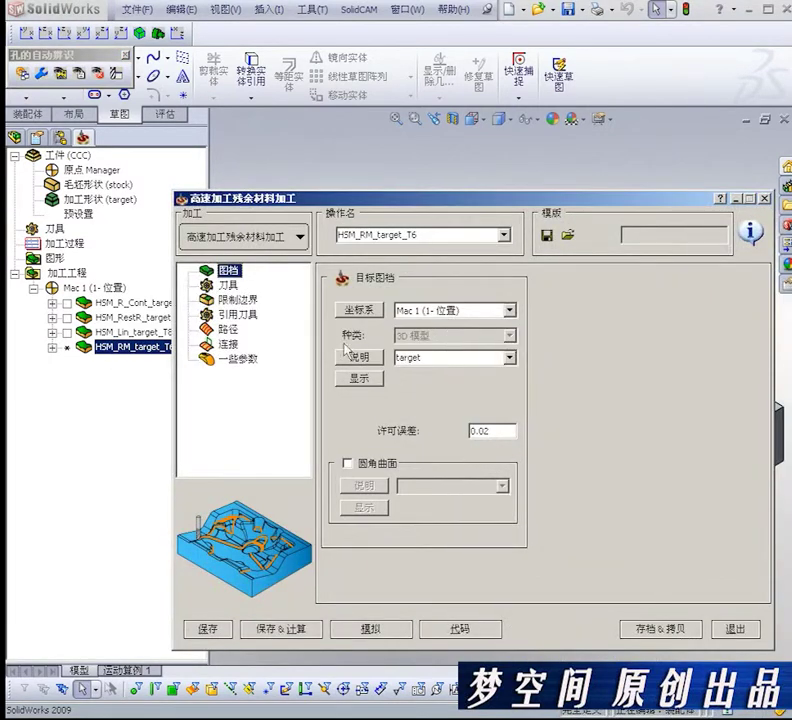
Change the rest-material reference tool diameter from 20 to 12.
left_click(228, 285)
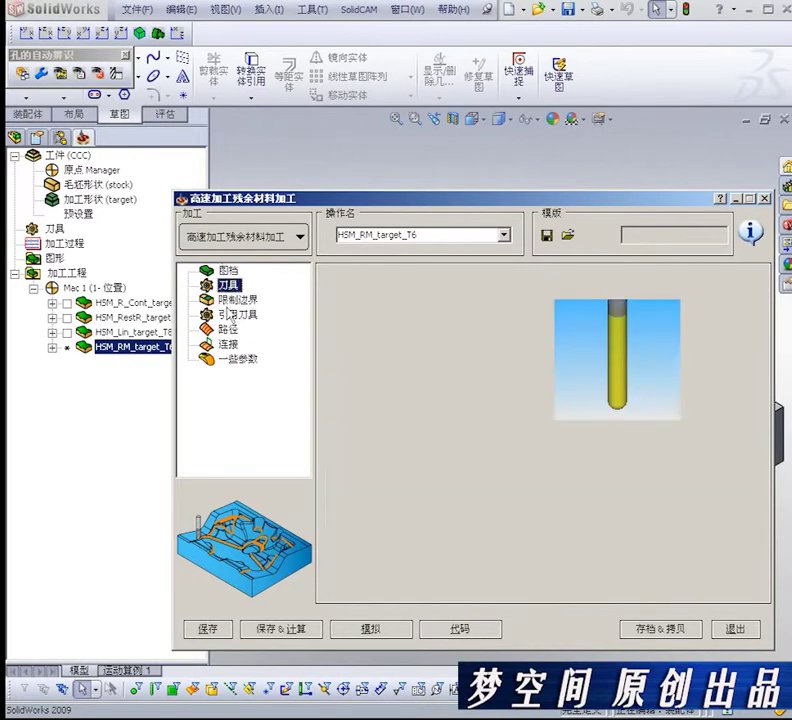
key("Down")
key("Down")
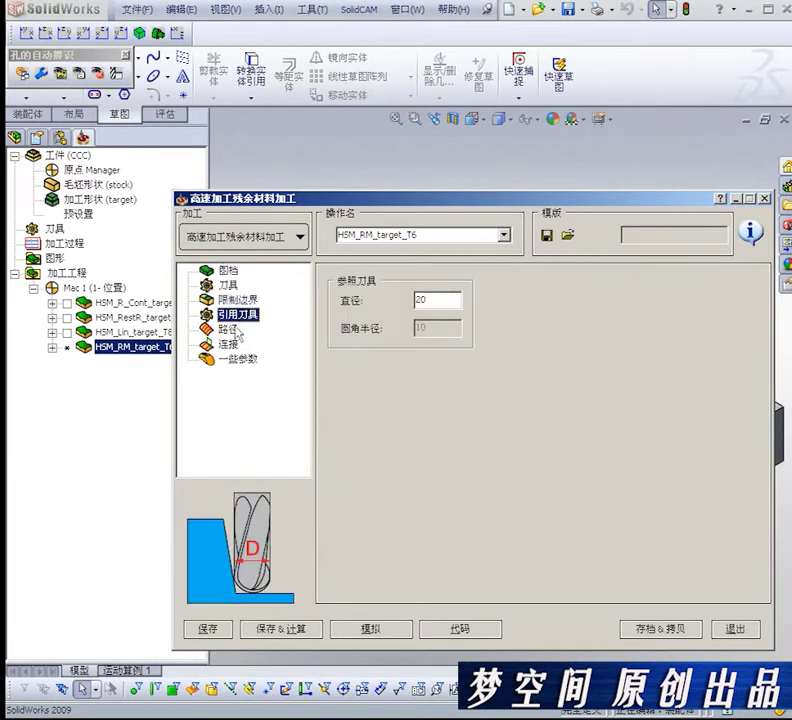
double_click(434, 299)
type("12")
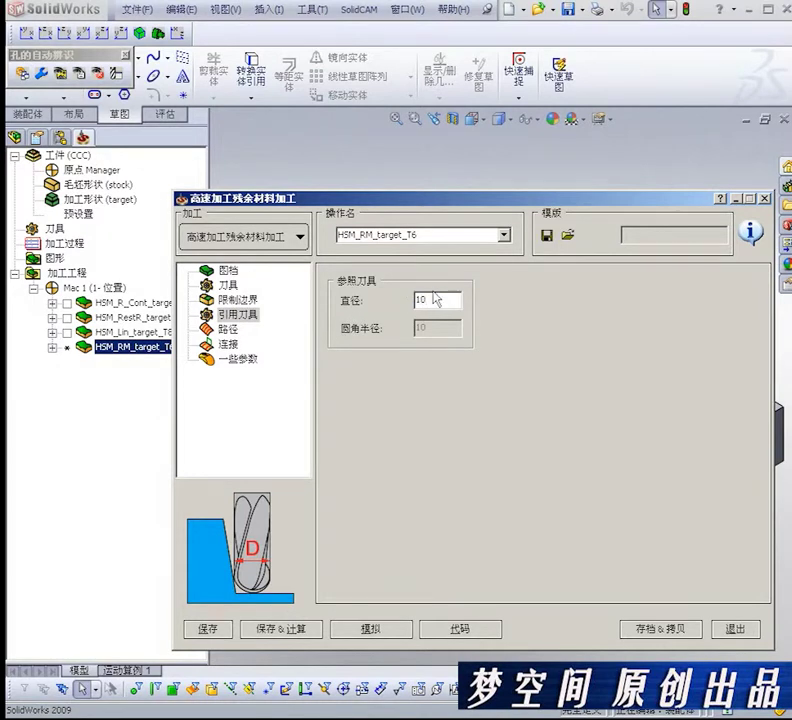
Set step-down to 0.2 and path width to 0.5, then save and calculate the toolpath.
left_click(228, 328)
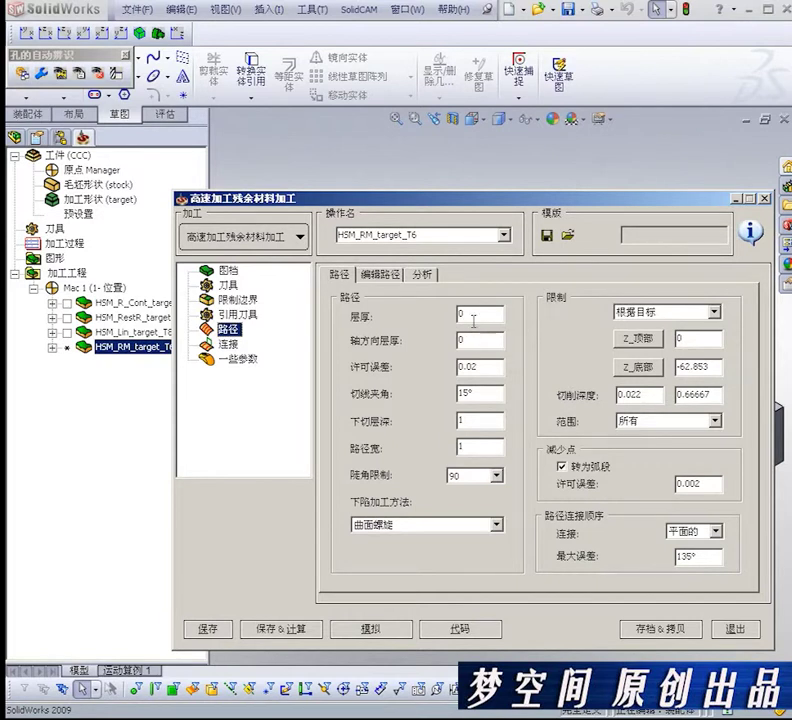
double_click(458, 421)
type("0.2")
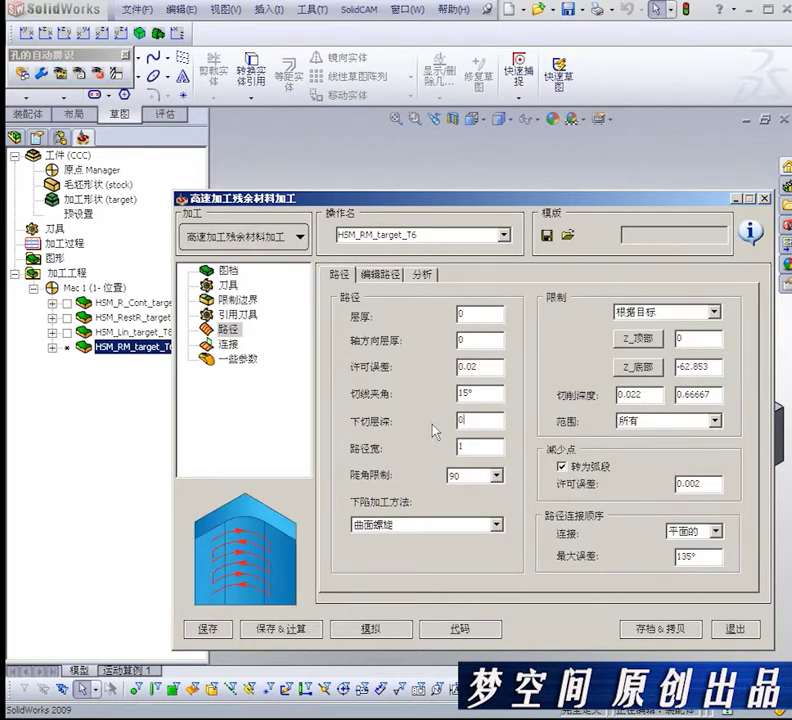
double_click(498, 444)
type("0.2")
type("0.5")
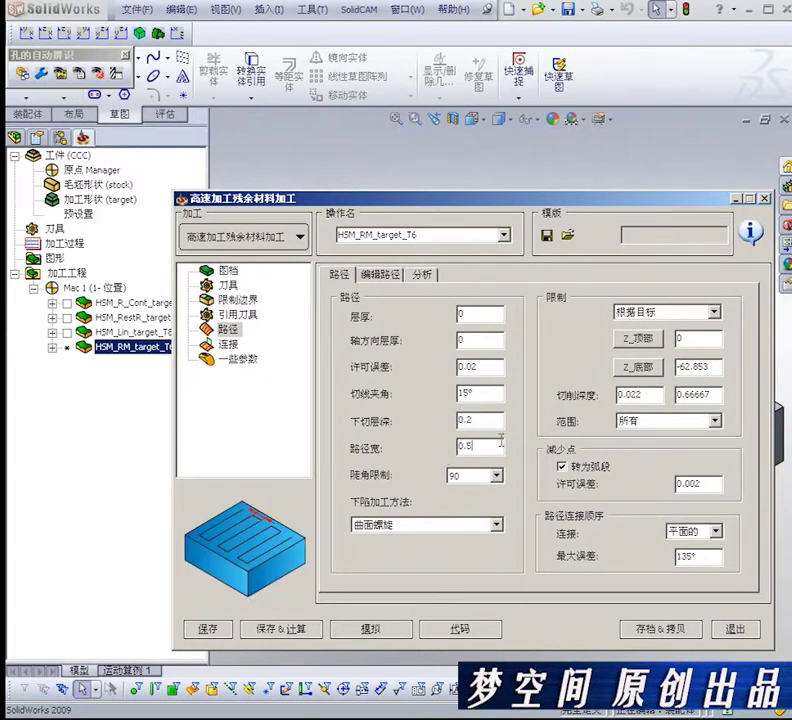
left_click(285, 631)
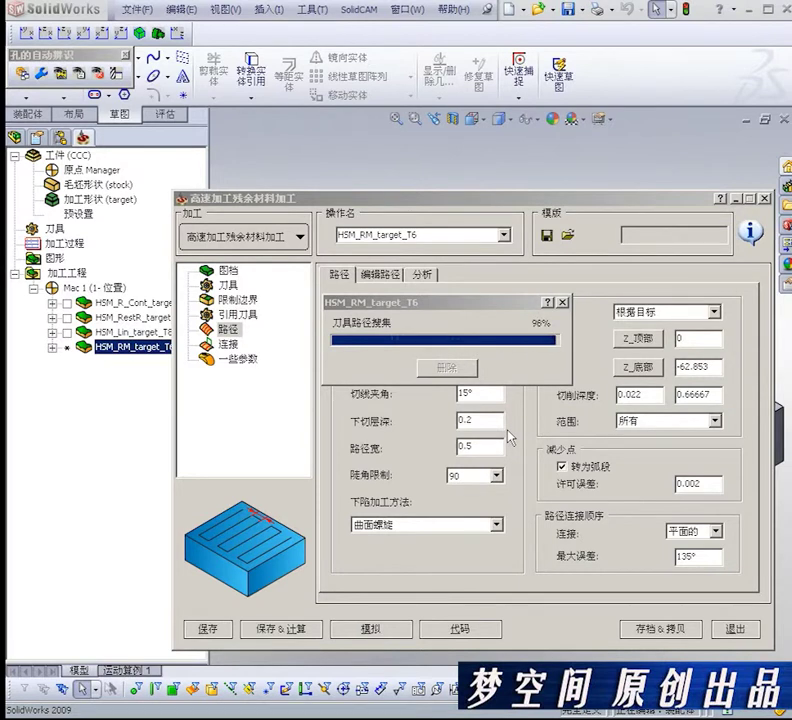
Run the HSM_RM_target_T6 rest-material simulation and zoom in and out over the cavity.
left_click(372, 633)
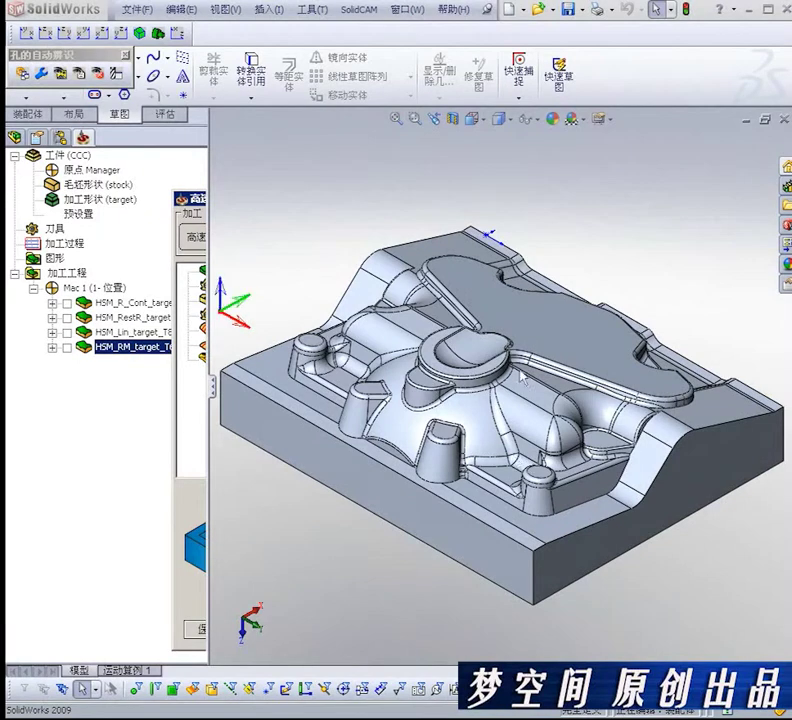
left_click(106, 613)
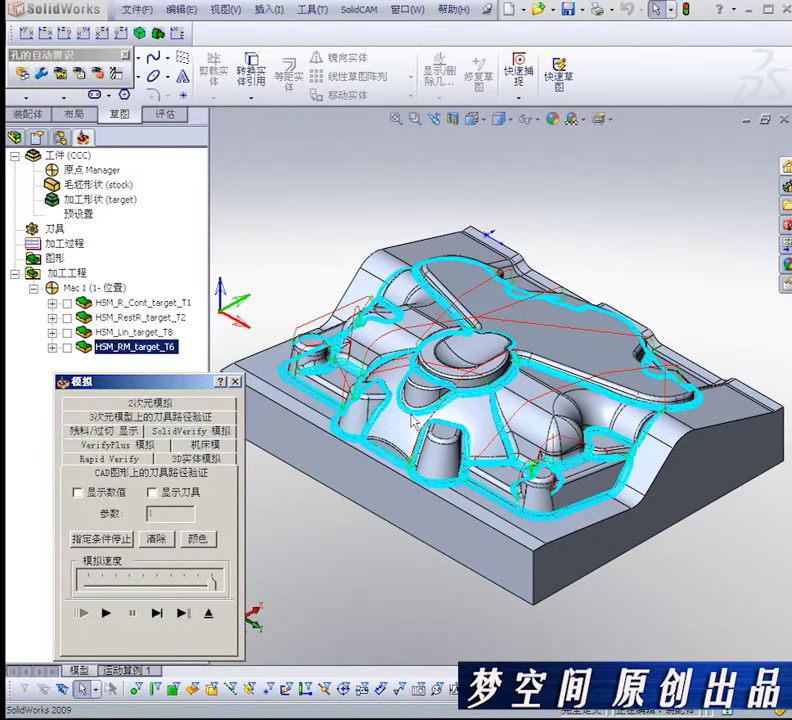
middle_click_drag(413, 421, 396, 427)
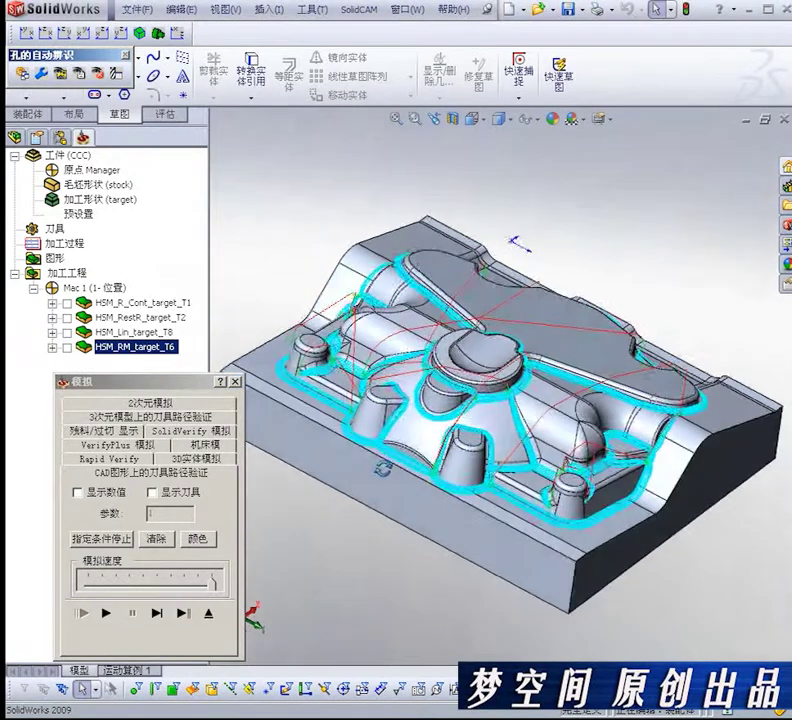
scroll(396, 427, "down", 4)
scroll(442, 451, "down", 3)
scroll(451, 324, "down", 1)
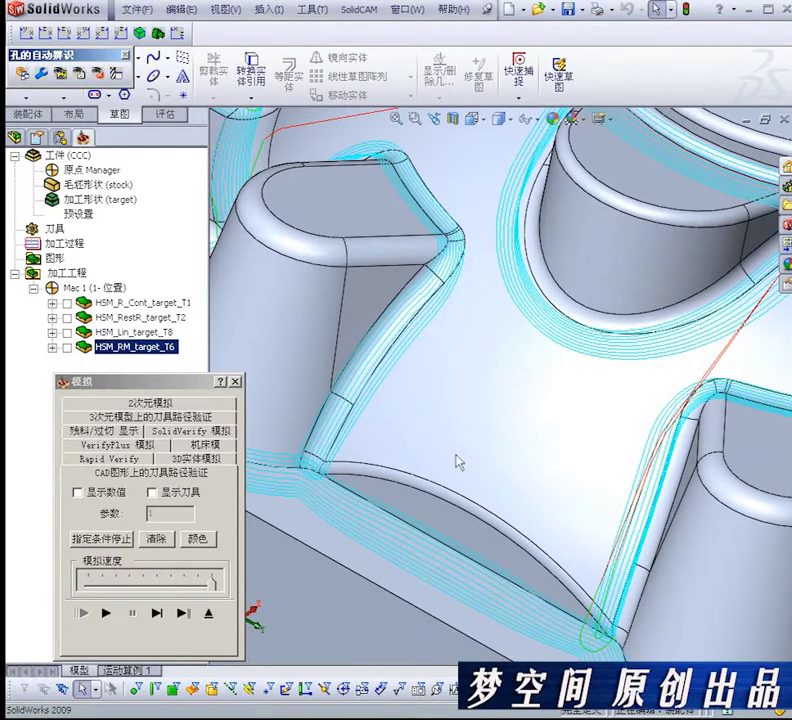
scroll(456, 463, "up", 3)
scroll(460, 442, "up", 2)
scroll(500, 430, "up", 2)
scroll(468, 419, "down", 2)
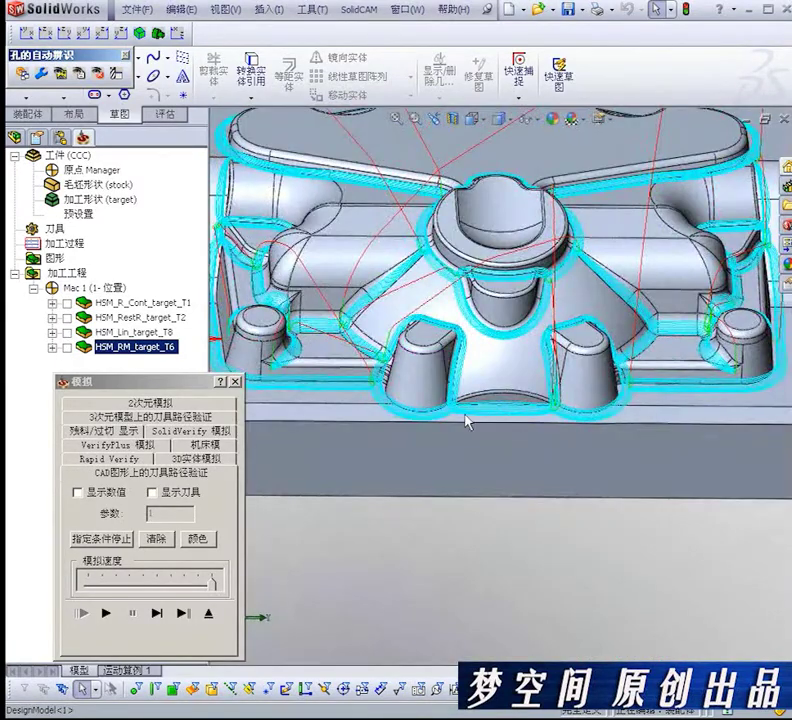
scroll(467, 400, "down", 2)
scroll(456, 361, "down", 3)
scroll(421, 346, "down", 1)
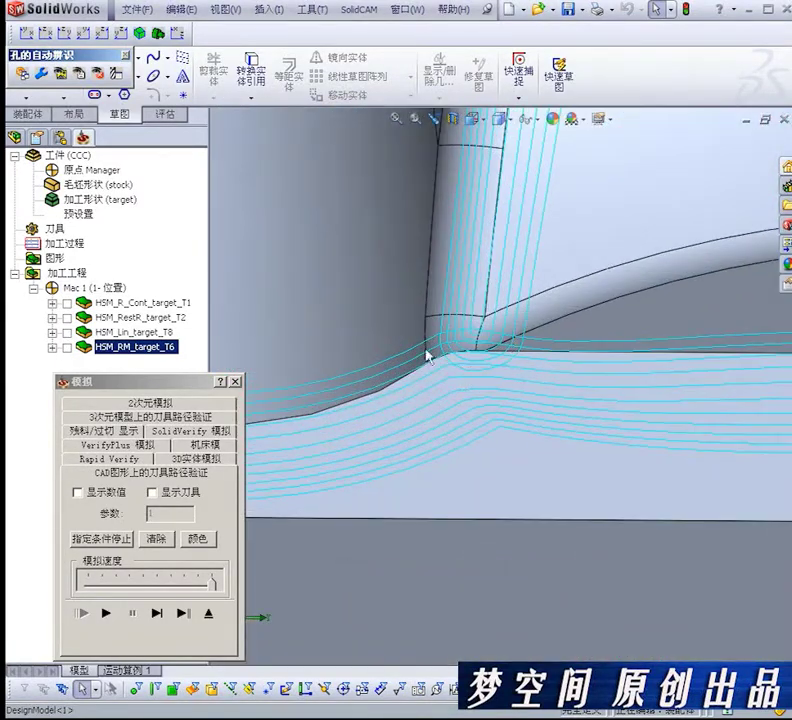
scroll(502, 371, "up", 2)
scroll(486, 400, "up", 2)
scroll(520, 400, "up", 2)
Inspect the rest toolpath from tilted, side and oblique views, then close the simulation.
mouse_move(541, 399)
middle_mouse_down()
mouse_move(567, 468)
mouse_move(567, 354)
mouse_move(510, 420)
mouse_move(545, 458)
middle_mouse_up()
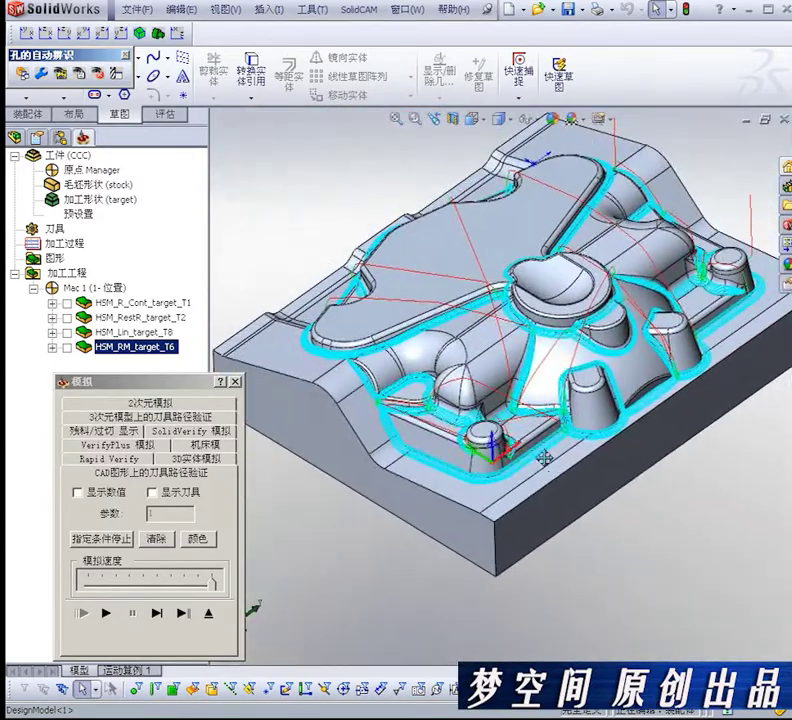
scroll(544, 458, "down", 1)
scroll(544, 458, "down", 2)
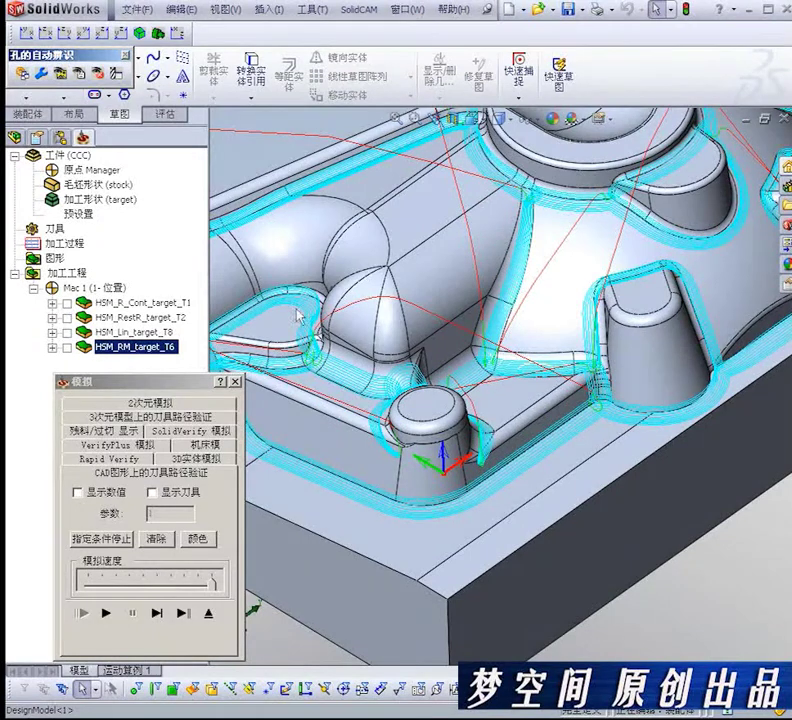
mouse_move(368, 385)
middle_mouse_down()
mouse_move(412, 287)
mouse_move(415, 300)
middle_mouse_up()
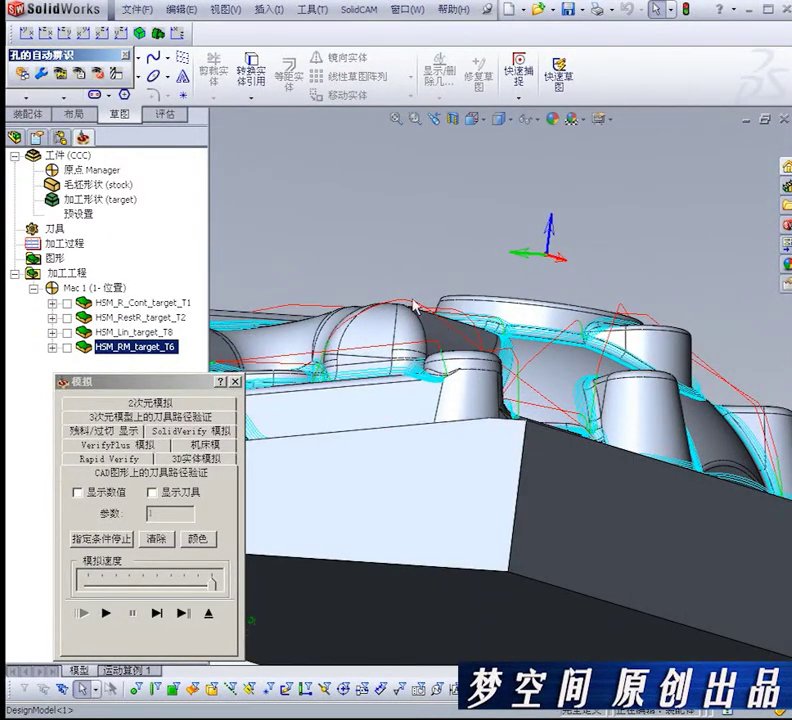
middle_click_drag(349, 352, 375, 348)
scroll(375, 348, "down", 1)
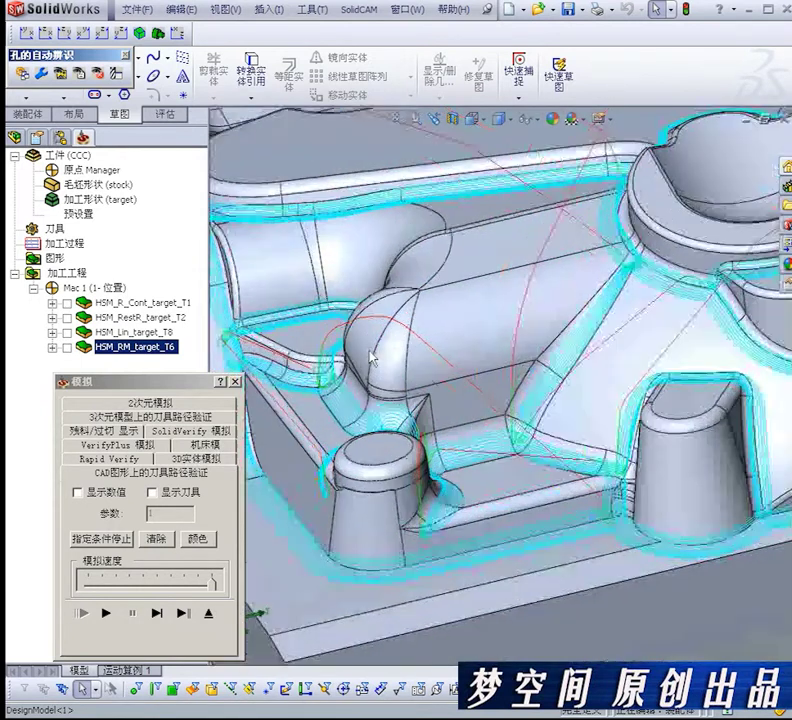
scroll(414, 312, "down", 1)
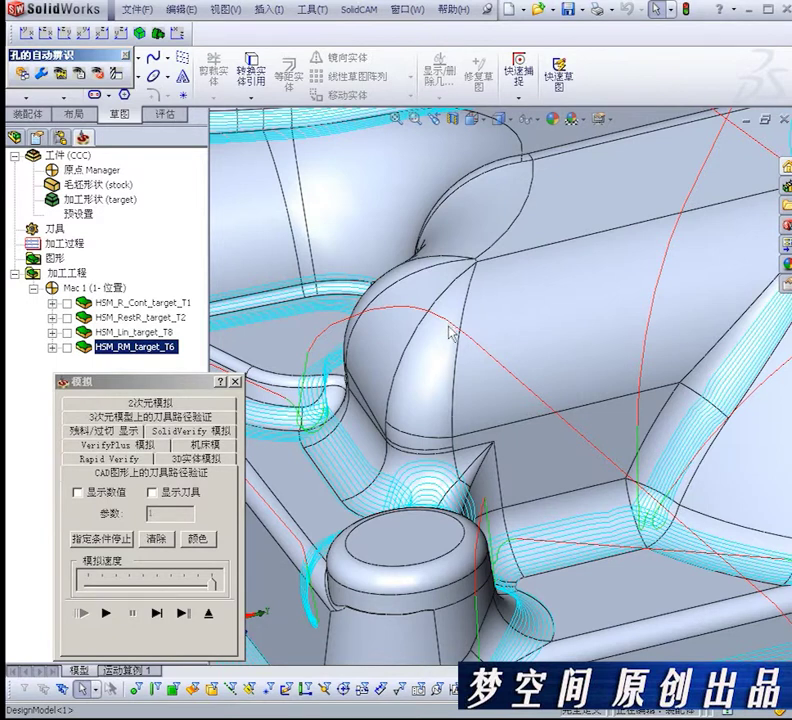
mouse_move(455, 350)
middle_mouse_down()
mouse_move(474, 283)
mouse_move(474, 239)
middle_mouse_up()
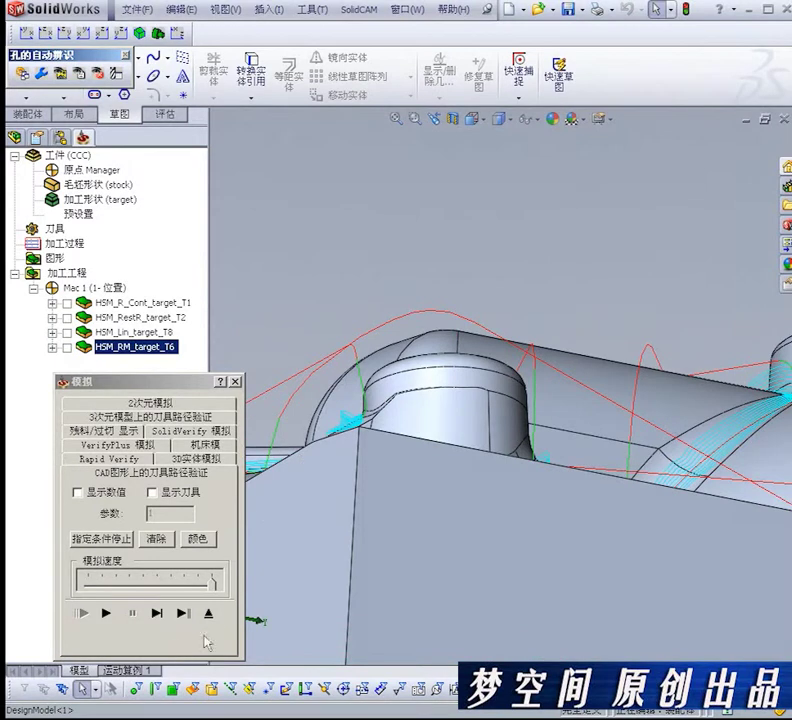
left_click(208, 612)
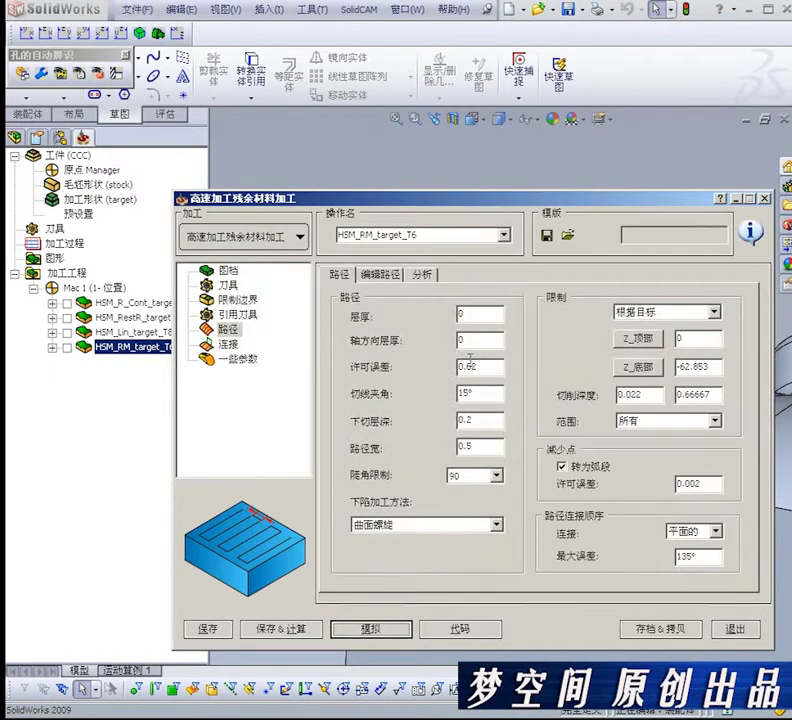
Review the 连接 approach mode and lead-in/lead-out settings, including the 1.1 maximum trim distance.
left_click(228, 343)
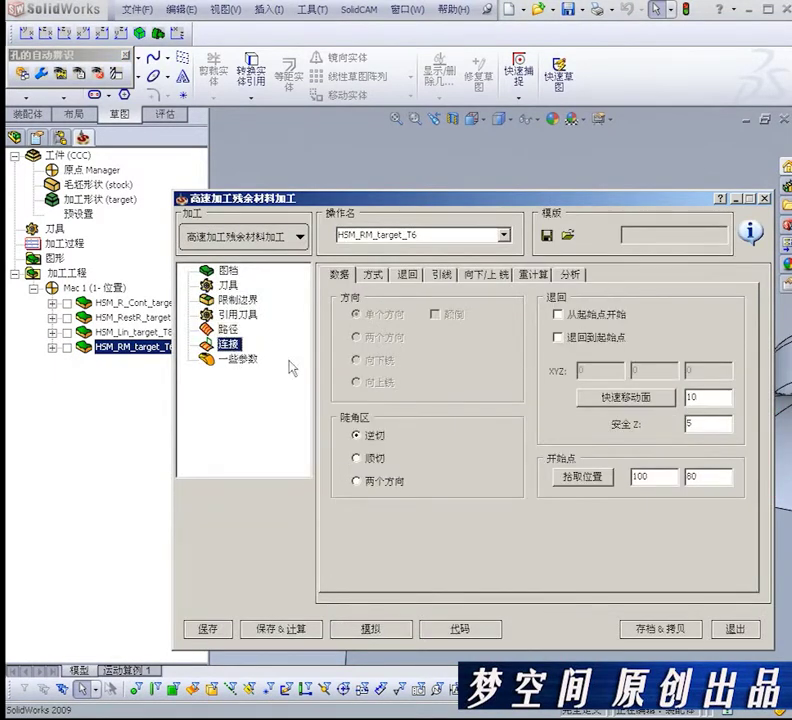
left_click(378, 279)
left_click(441, 275)
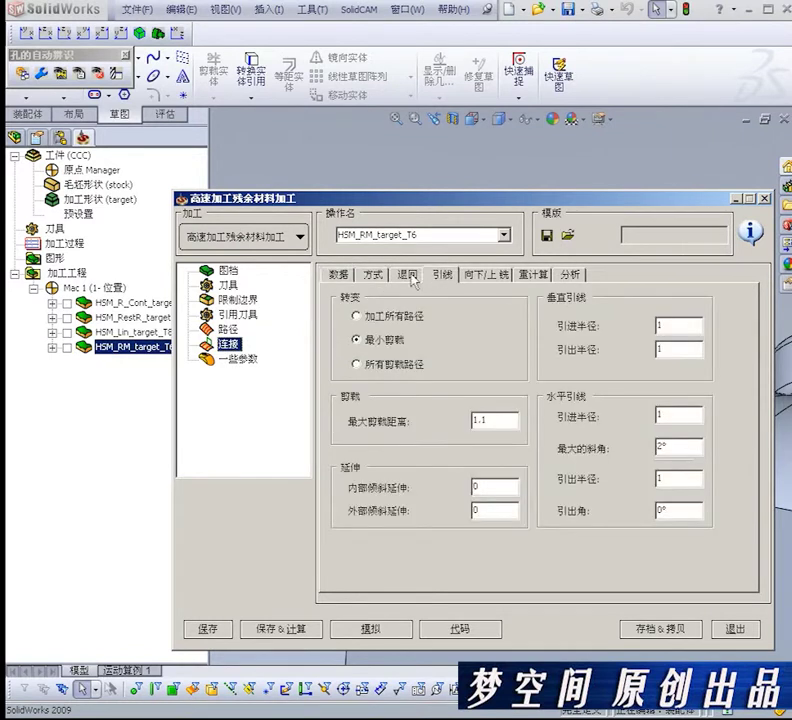
left_click(504, 421)
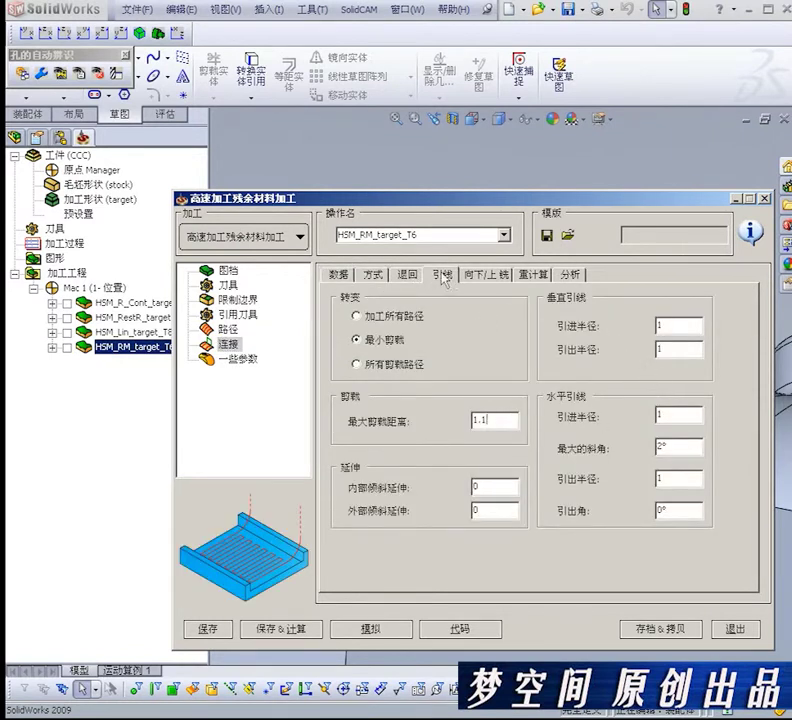
left_click(410, 275)
left_click(376, 275)
left_click(512, 317)
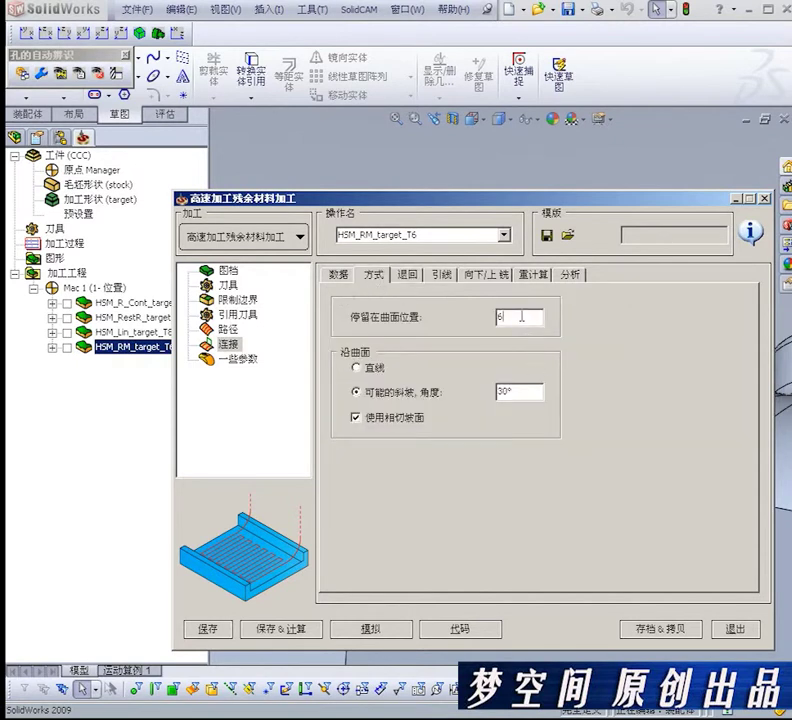
Check ramp angle, lead-out radius and retract minimum move, then save and copy the operation.
left_click(445, 276)
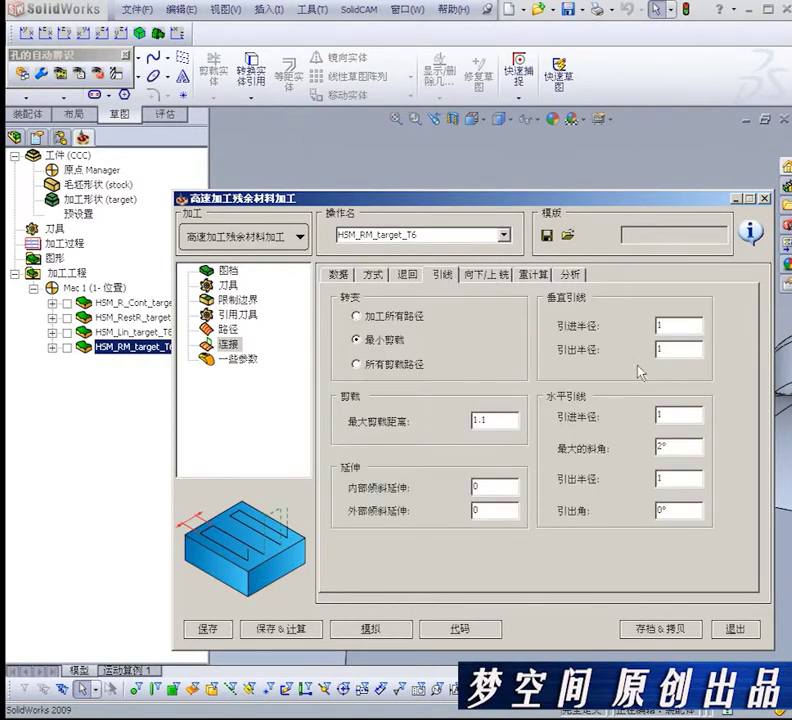
left_click(668, 414)
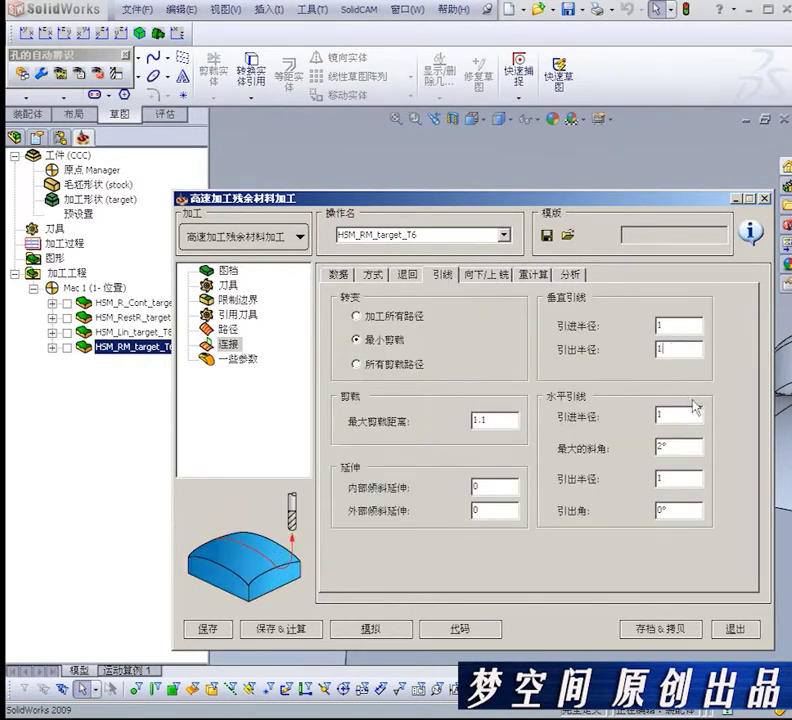
left_click(680, 450)
left_click(685, 480)
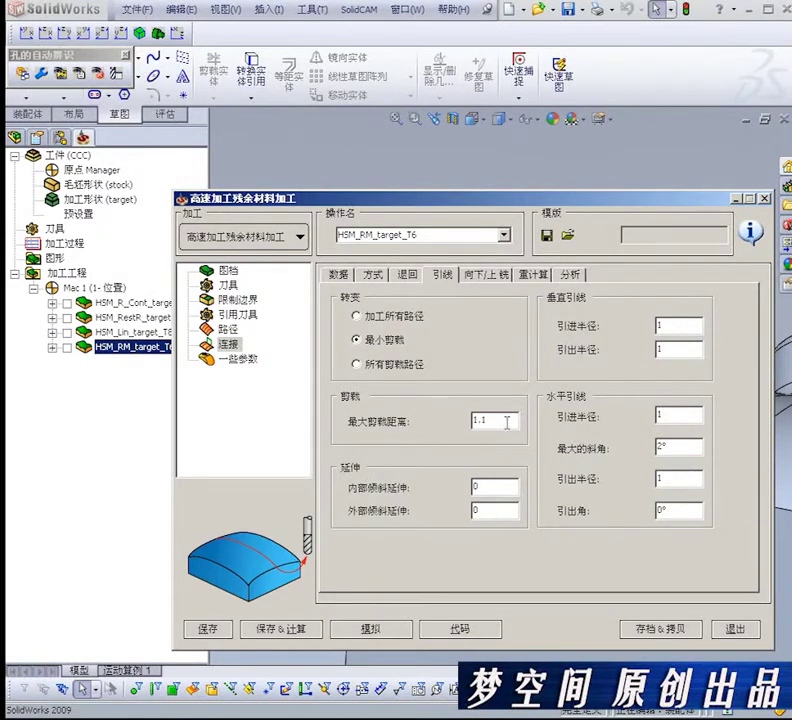
left_click(410, 276)
left_click(490, 422)
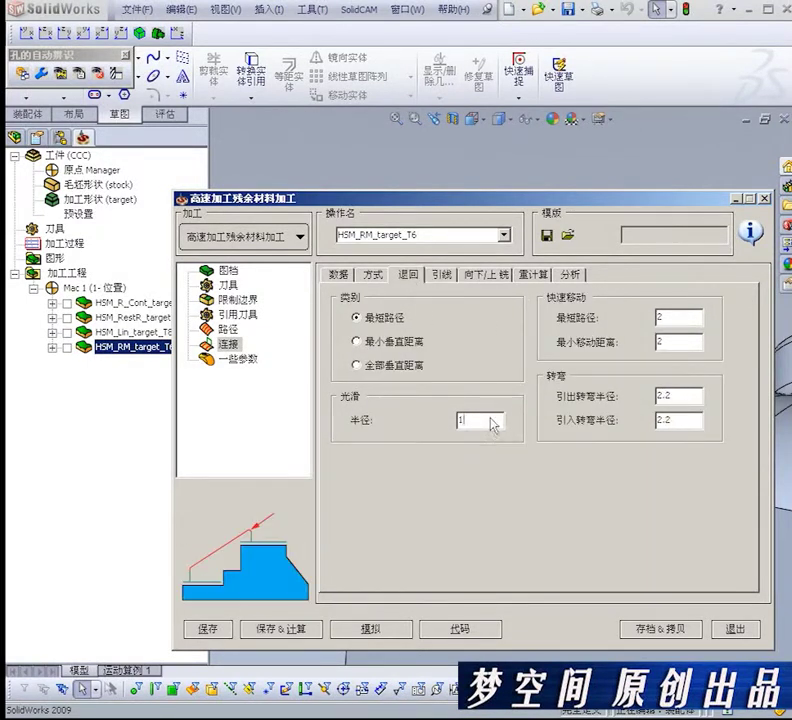
left_click(674, 343)
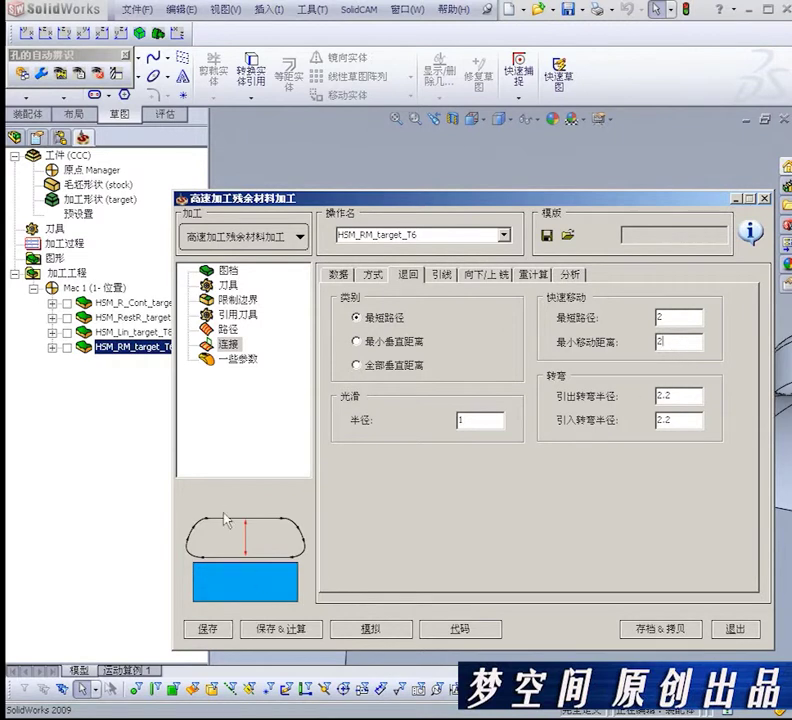
left_click(692, 628)
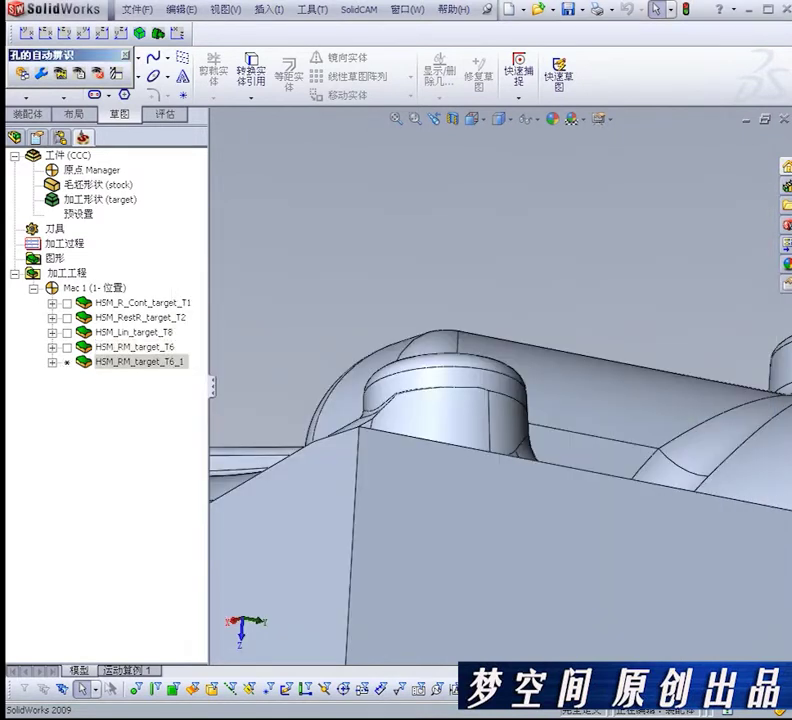
Change the copied operation's machining type to 高速加工相等的Z加工 (constant-Z).
key("f")
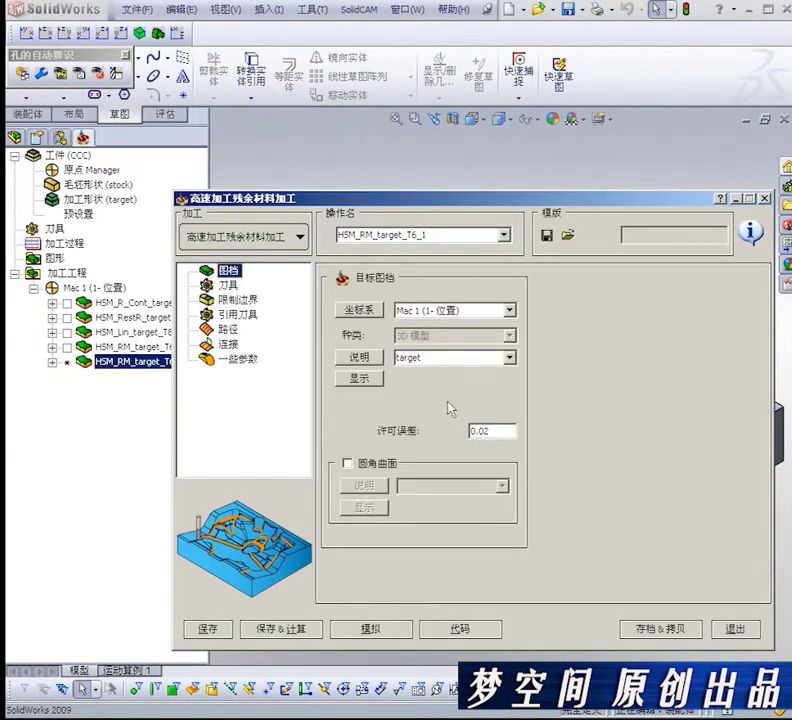
left_click(285, 240)
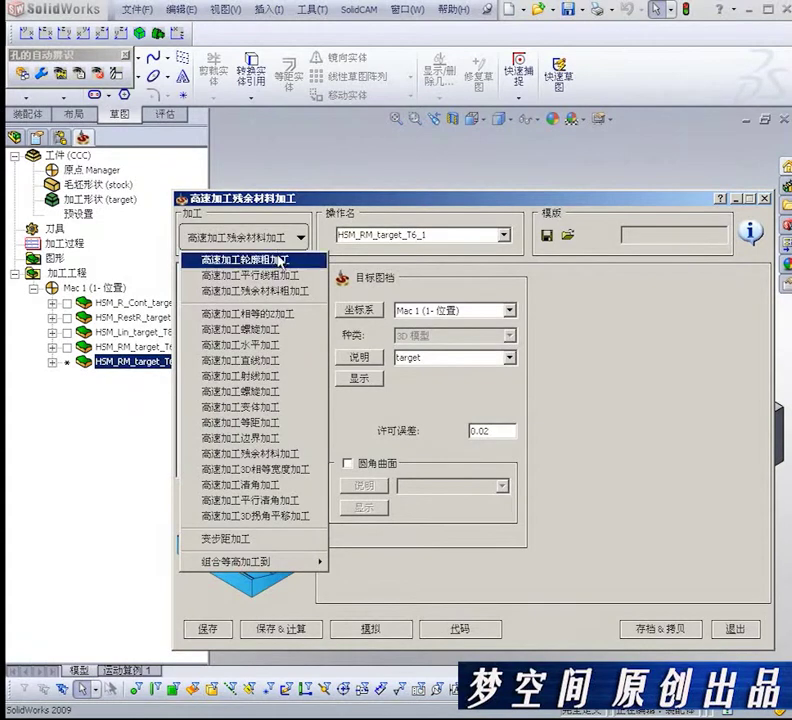
left_click(290, 313)
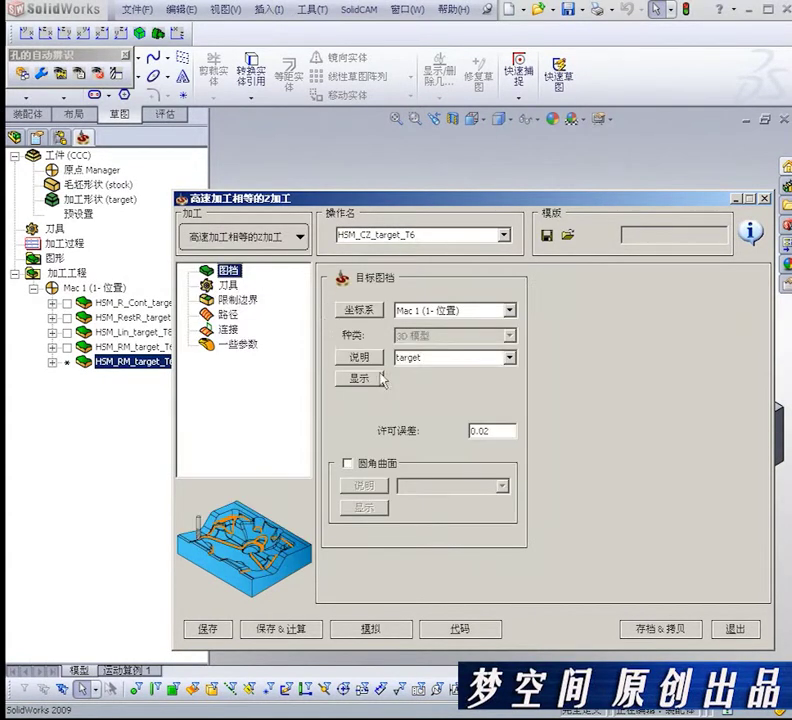
Assign tool 5, the D8 end mill, at 5000 rpm spindle speed.
left_click(230, 284)
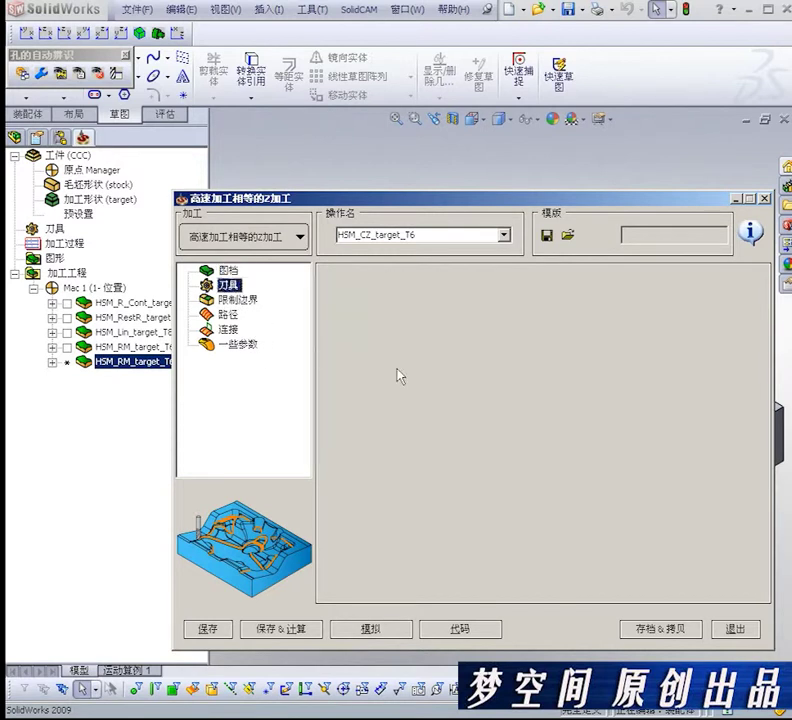
left_click(372, 451)
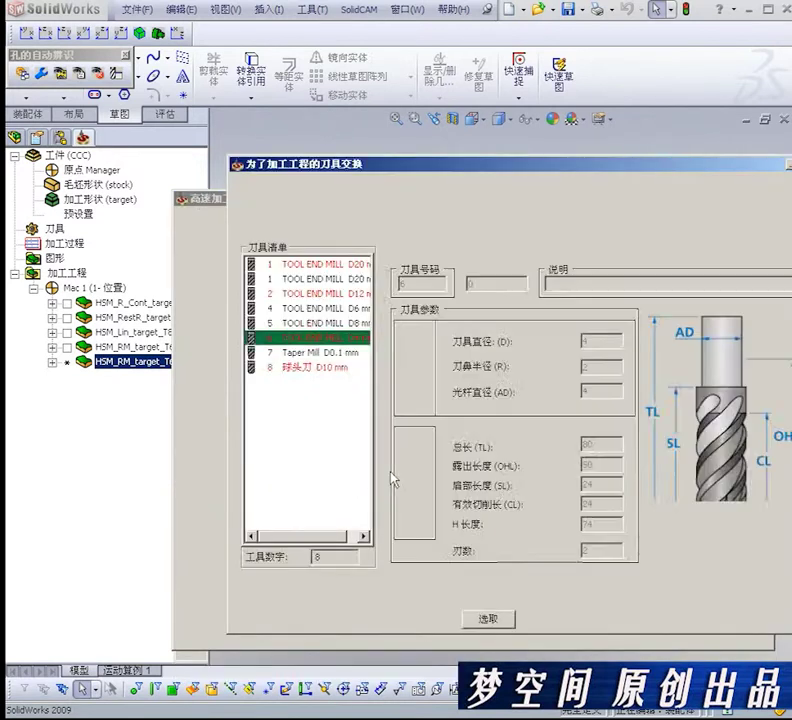
left_click(340, 324)
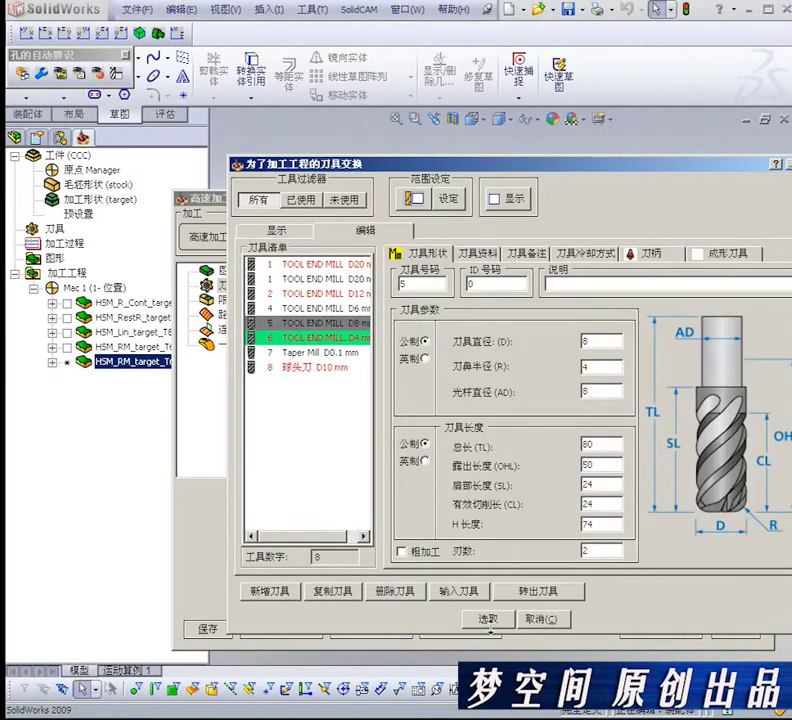
left_click(487, 618)
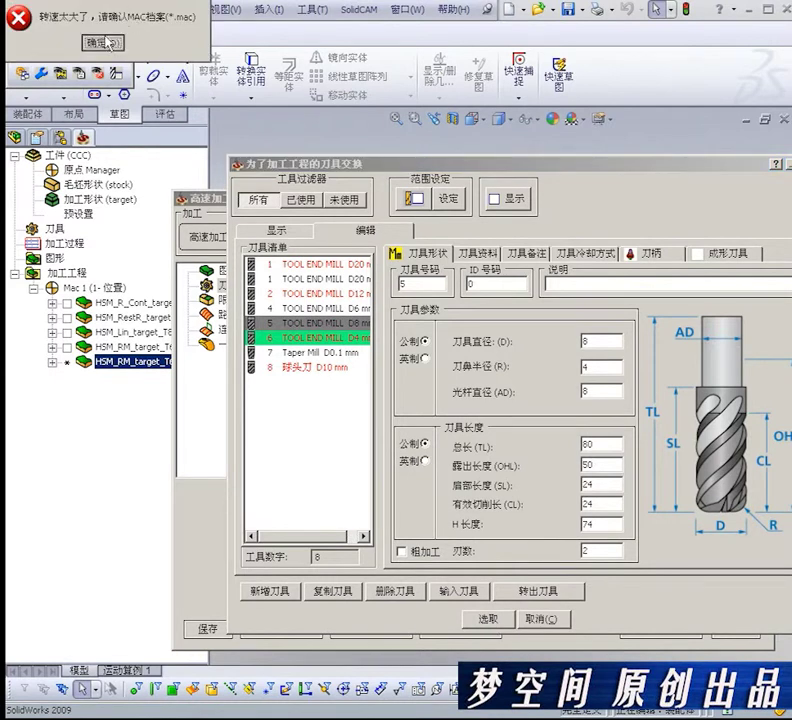
left_click(101, 42)
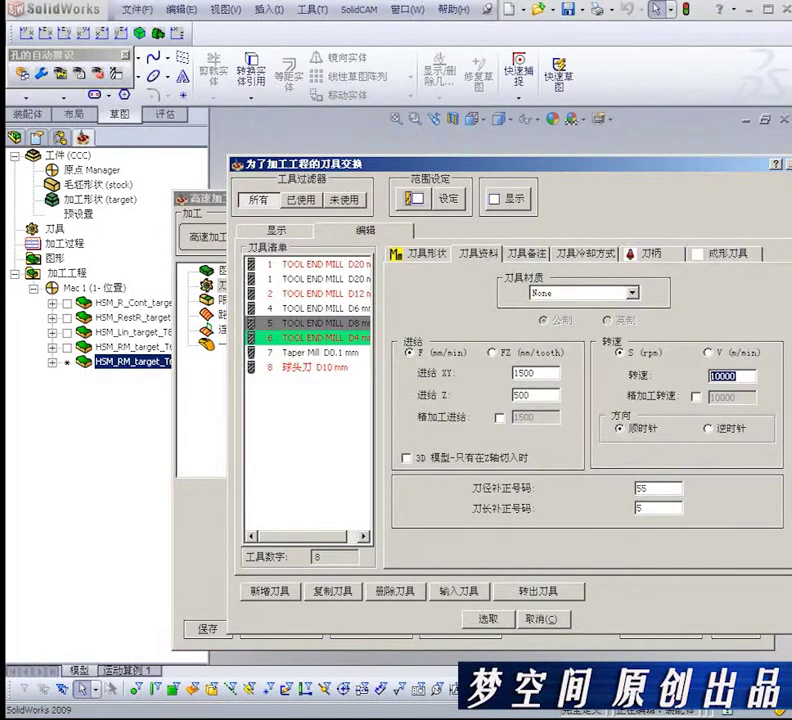
type("50")
left_click(493, 619)
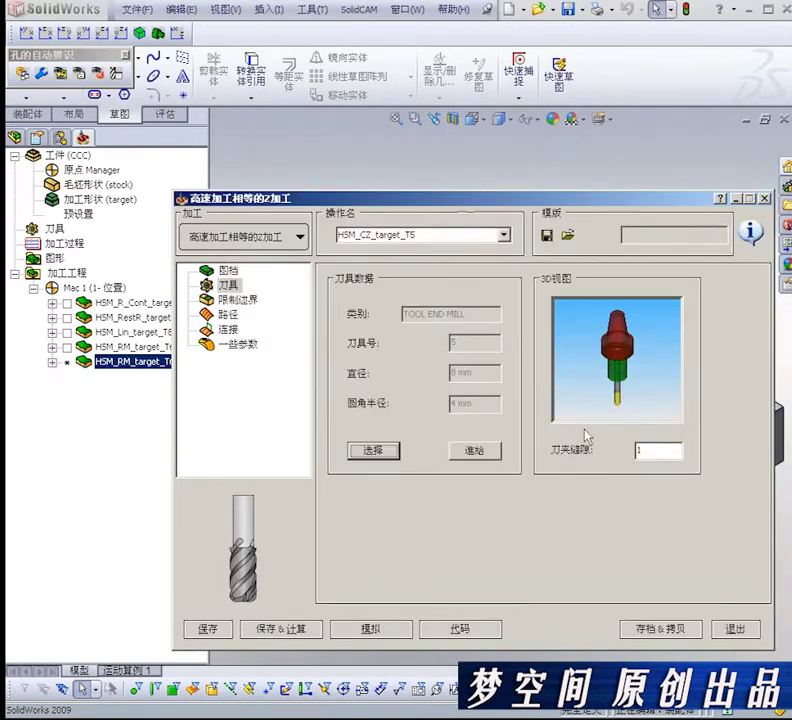
Enter step-down 0.3 and minimum angle 30° on the path page, then save & copy into HSM_CZ_target_T5_1.
left_click_drag(591, 401, 608, 344)
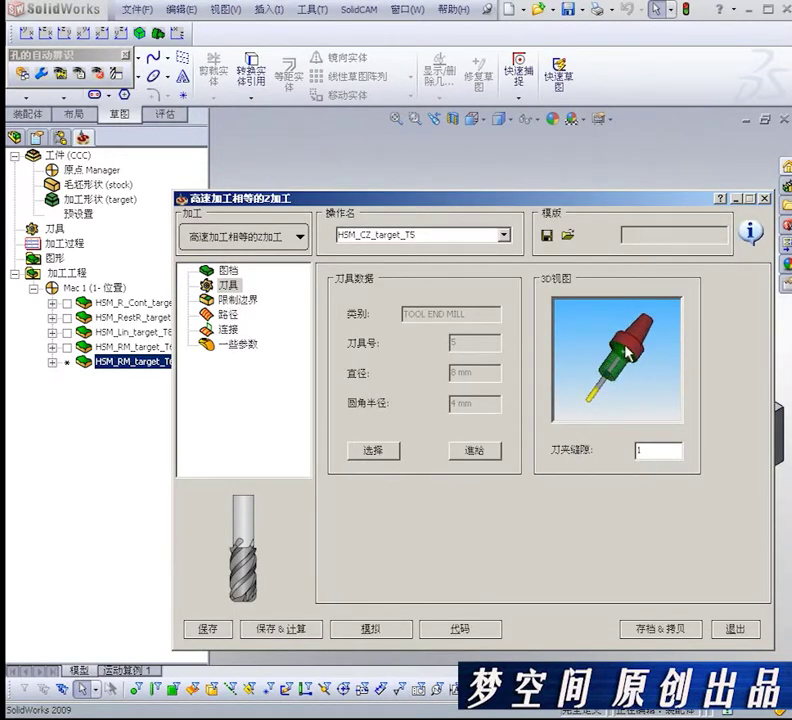
right_click(628, 352)
left_click(660, 456)
mouse_move(600, 408)
left_mouse_down()
mouse_move(620, 400)
mouse_move(600, 405)
left_mouse_up()
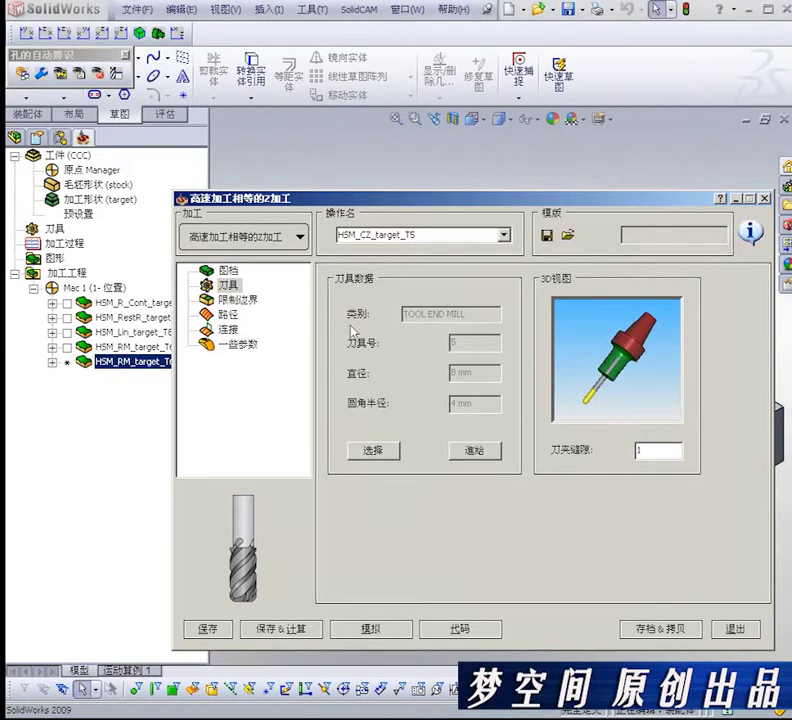
left_click(240, 299)
left_click(229, 314)
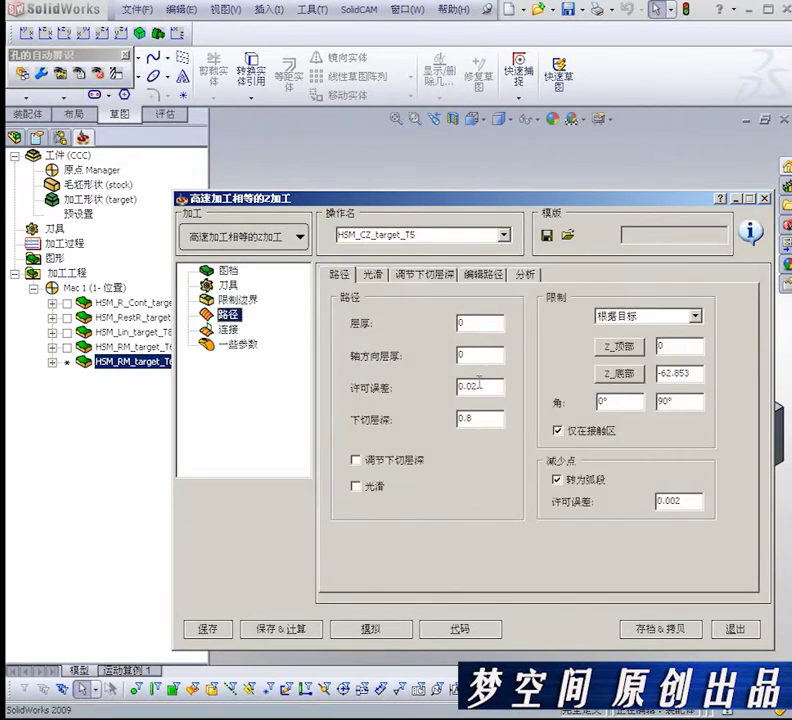
left_click_drag(463, 419, 518, 413)
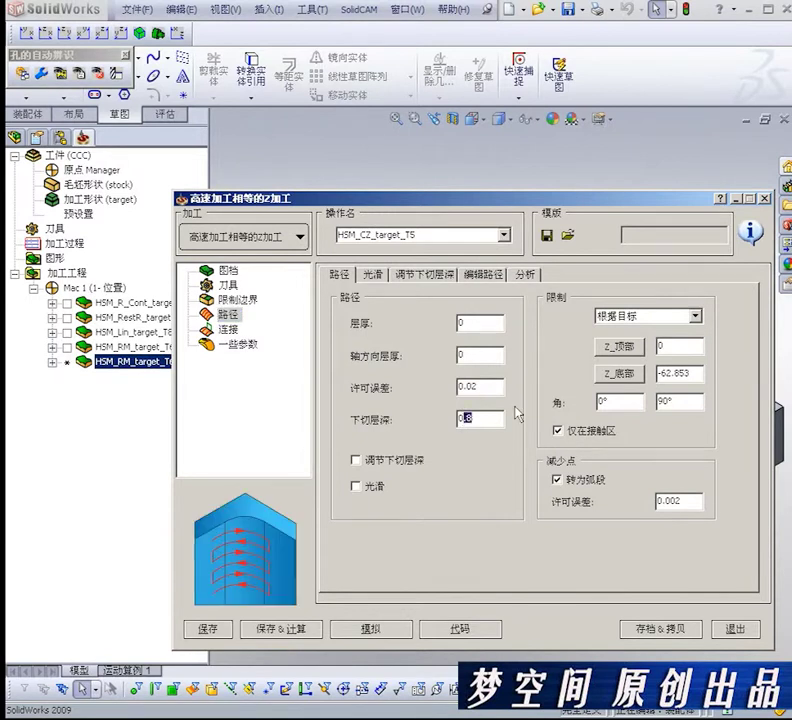
type(".3")
left_click(611, 401)
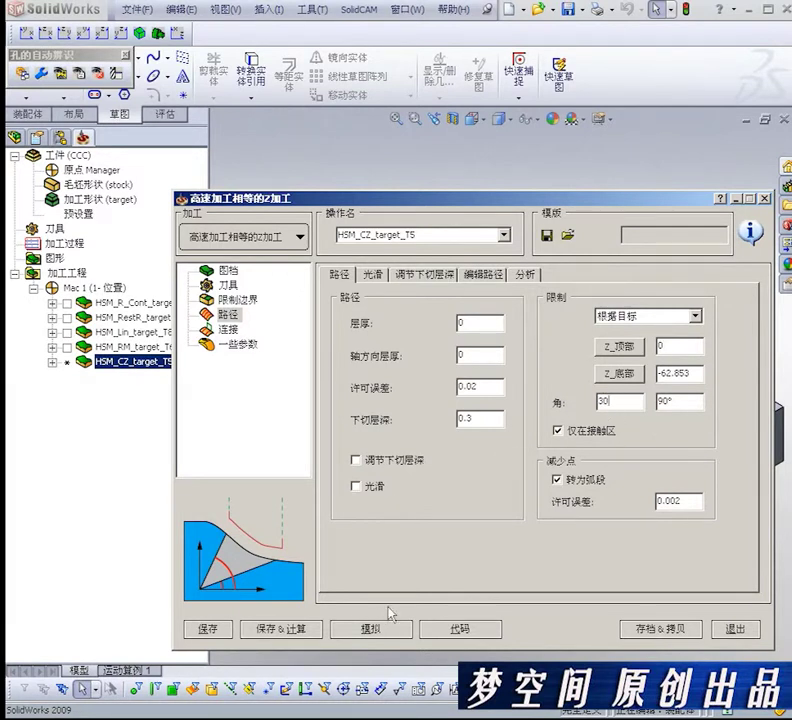
type("30")
left_click(674, 628)
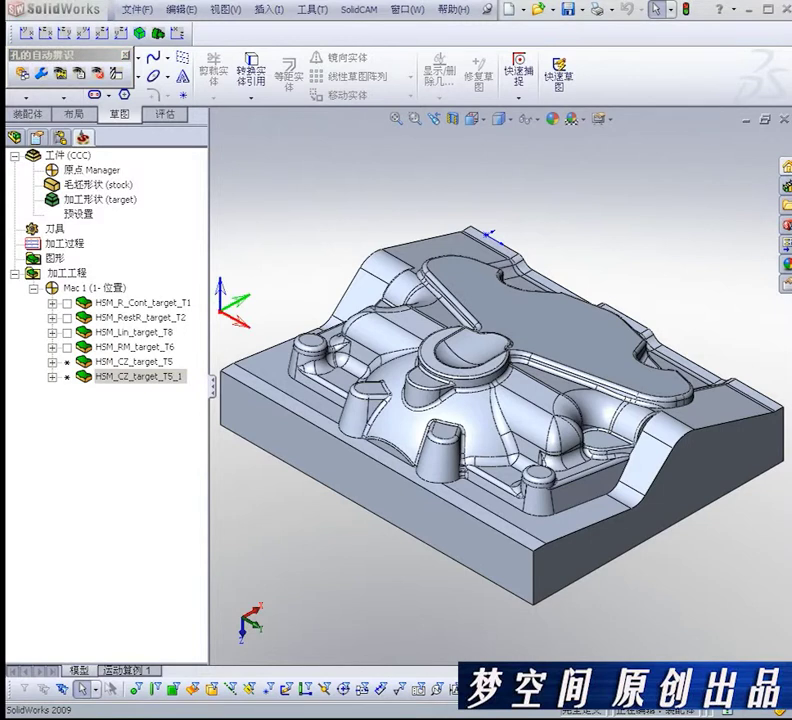
Open HSM_CZ_target_T5_1 and switch its machining type to 高速加工直线加工.
double_click(139, 376)
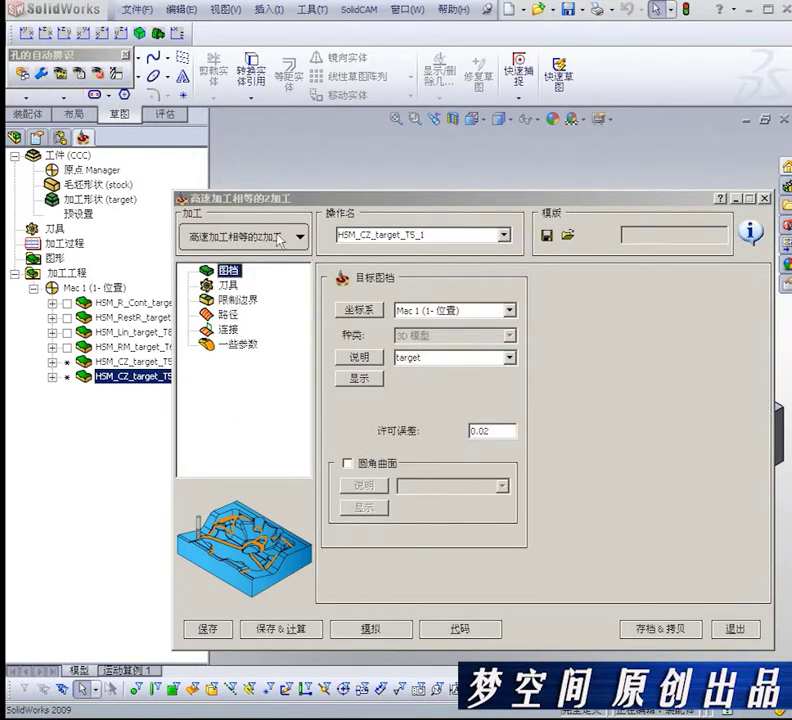
left_click(280, 240)
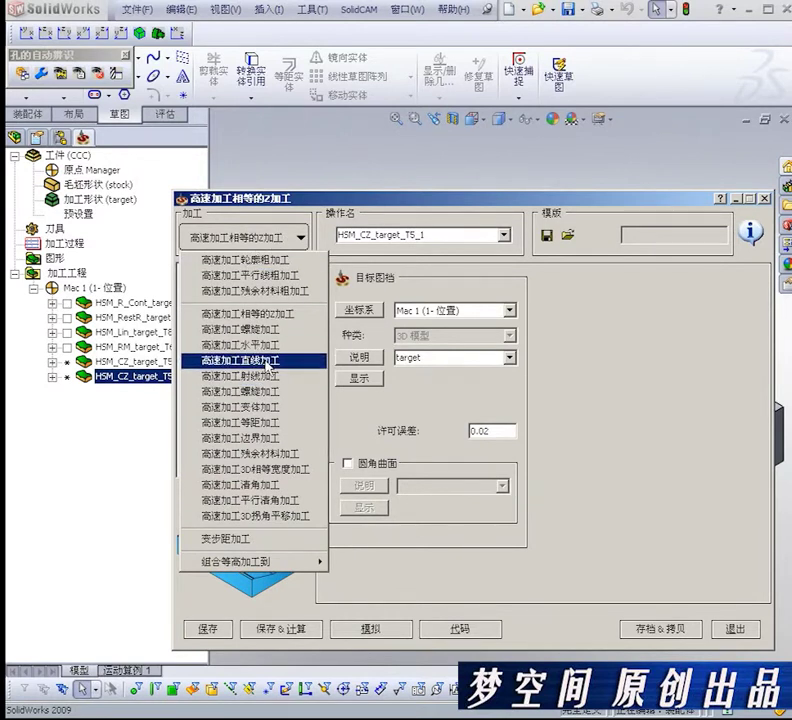
left_click(268, 362)
Set the 间距 stepover to 0.3, then save HSM_Lin_target_T5 and make a copy.
left_click(228, 285)
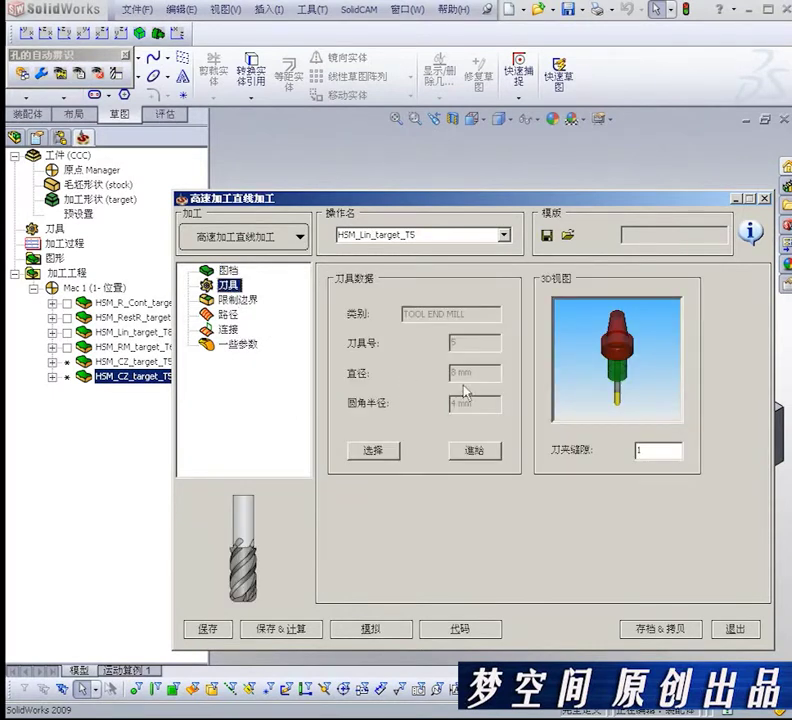
left_click(239, 300)
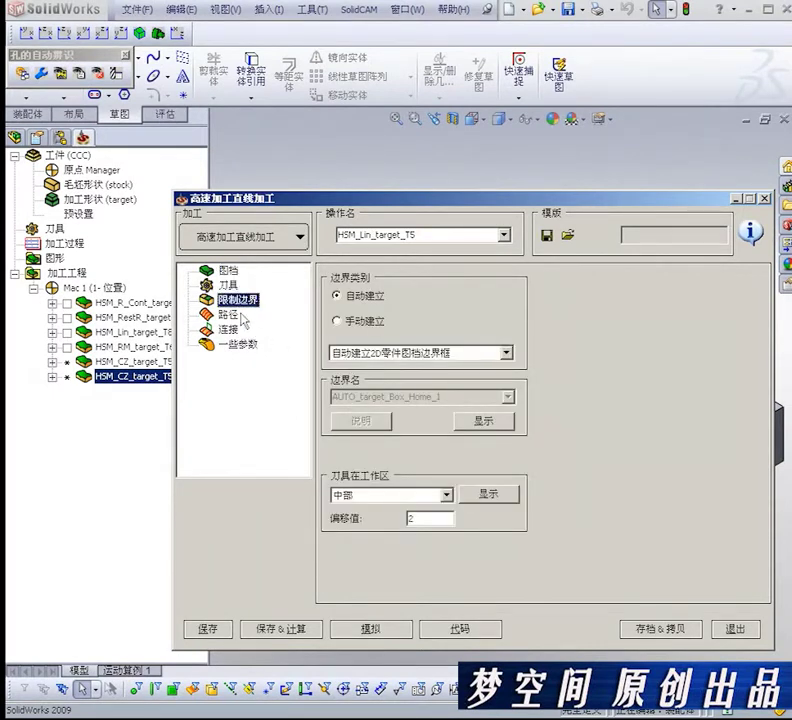
left_click(232, 314)
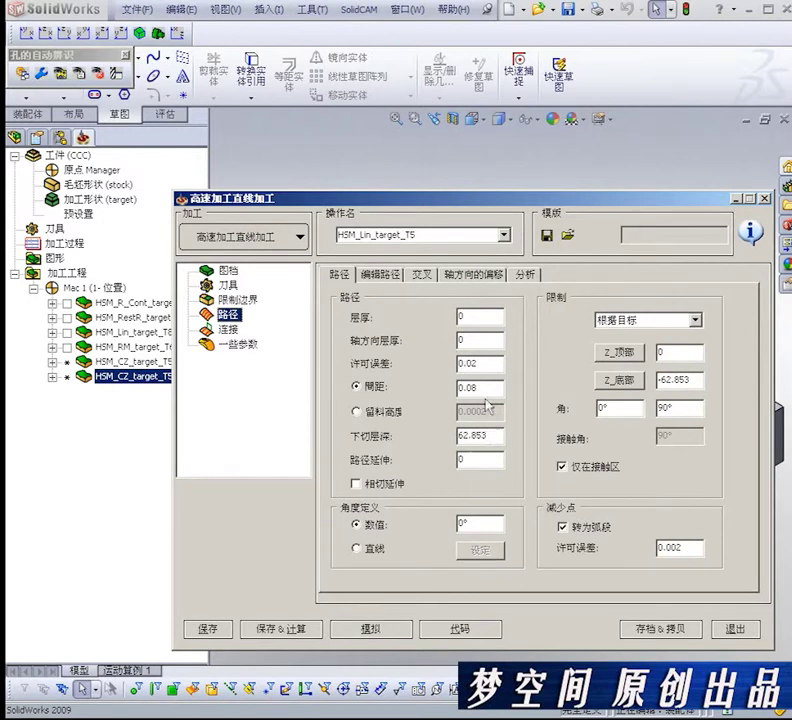
double_click(467, 388)
type("0.3")
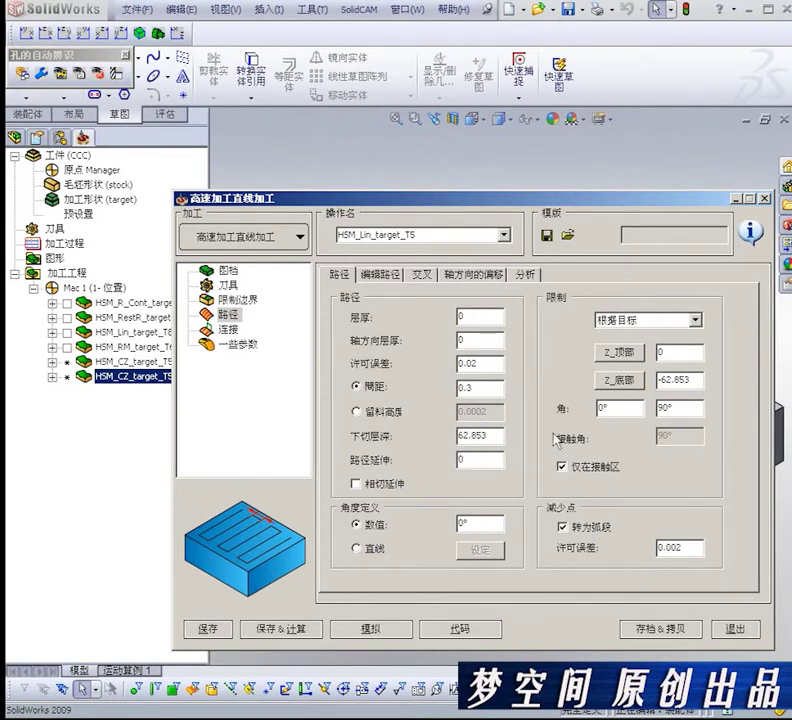
left_click(680, 629)
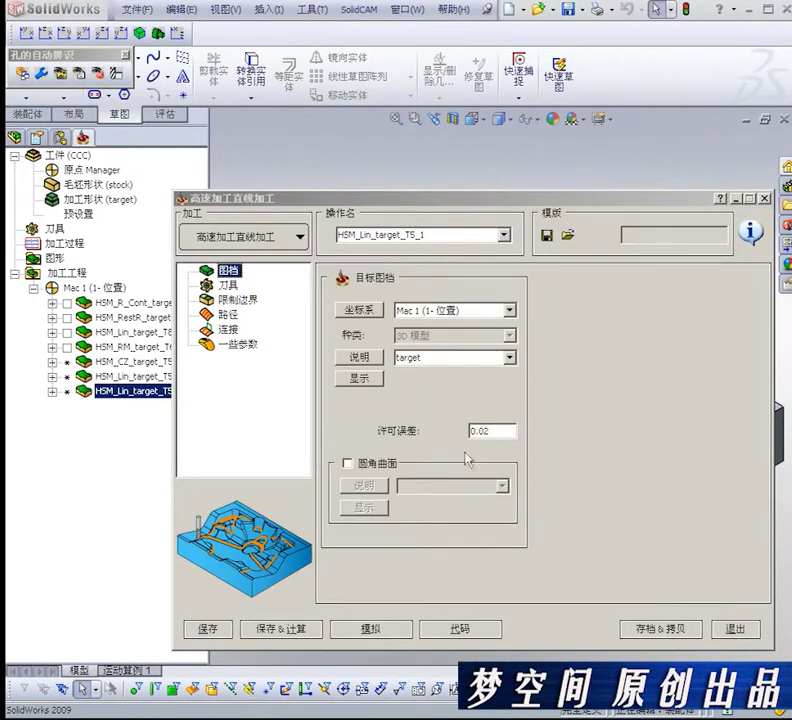
Replace the copied operation's tool with tool 6, the 4 mm end mill (TOOL END MILL D4).
left_click(228, 285)
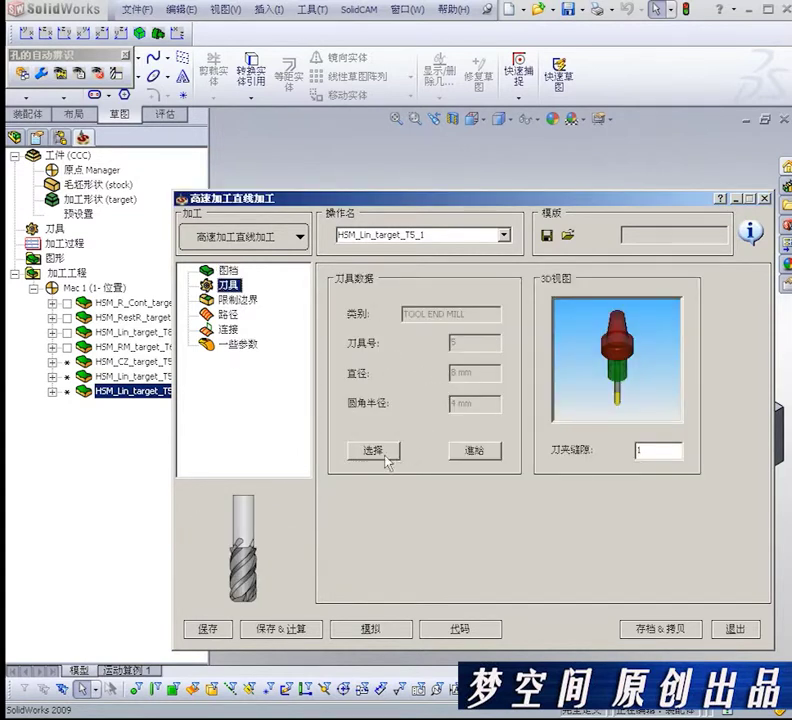
left_click(380, 450)
left_click(345, 338)
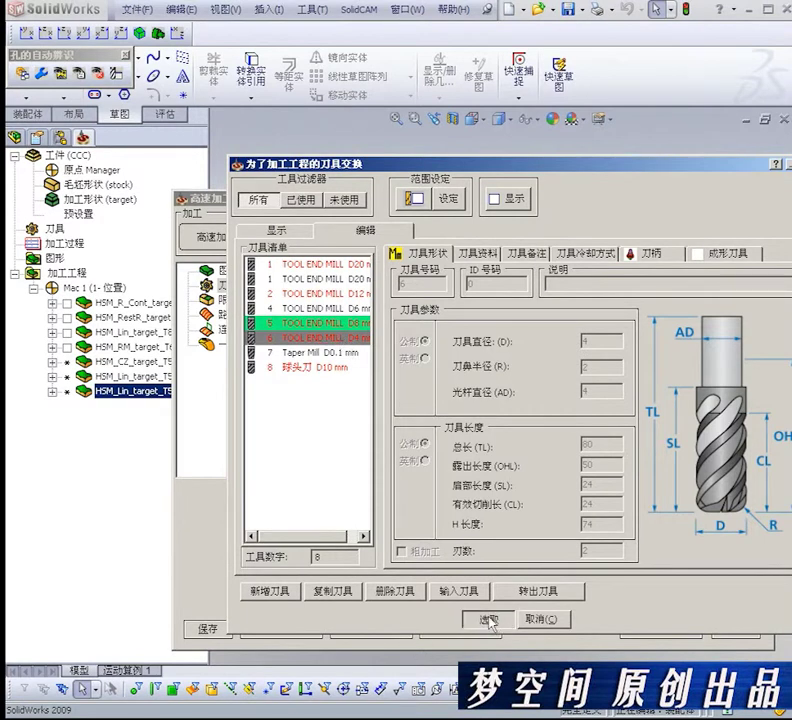
left_click(488, 620)
Confirm the 0.3 step-over and save the operation as HSM_Lin_target_T6.
left_click(238, 300)
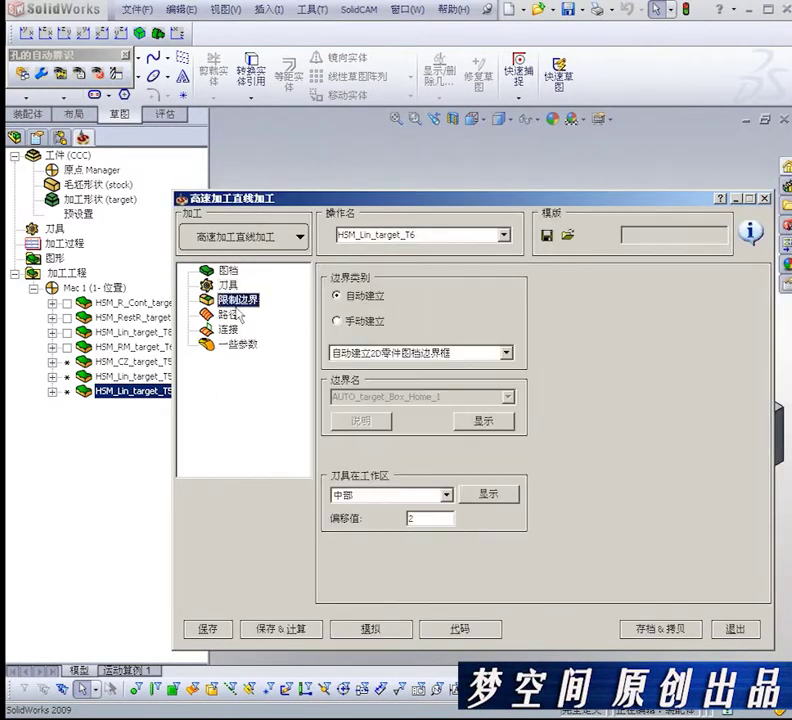
left_click(229, 315)
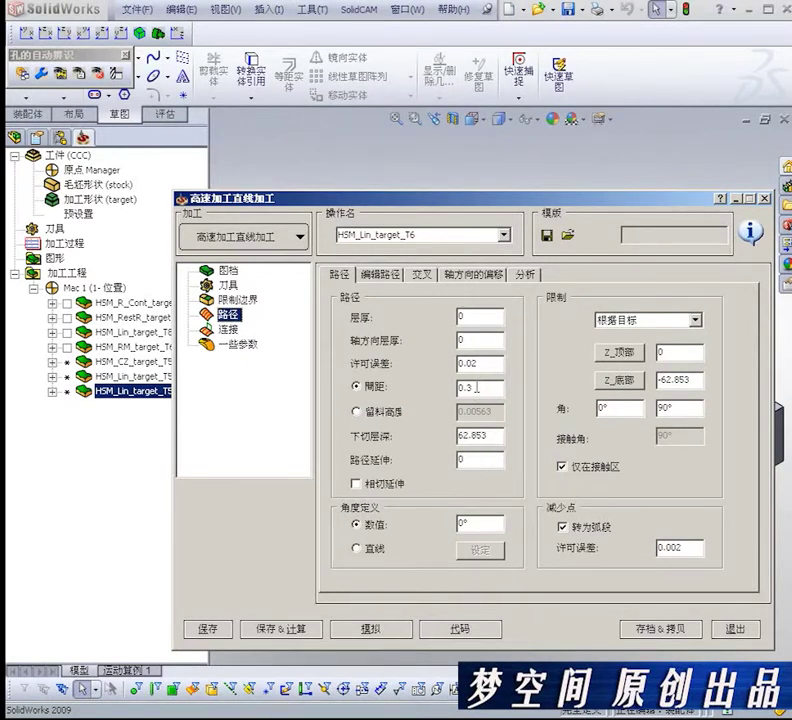
left_click(476, 388)
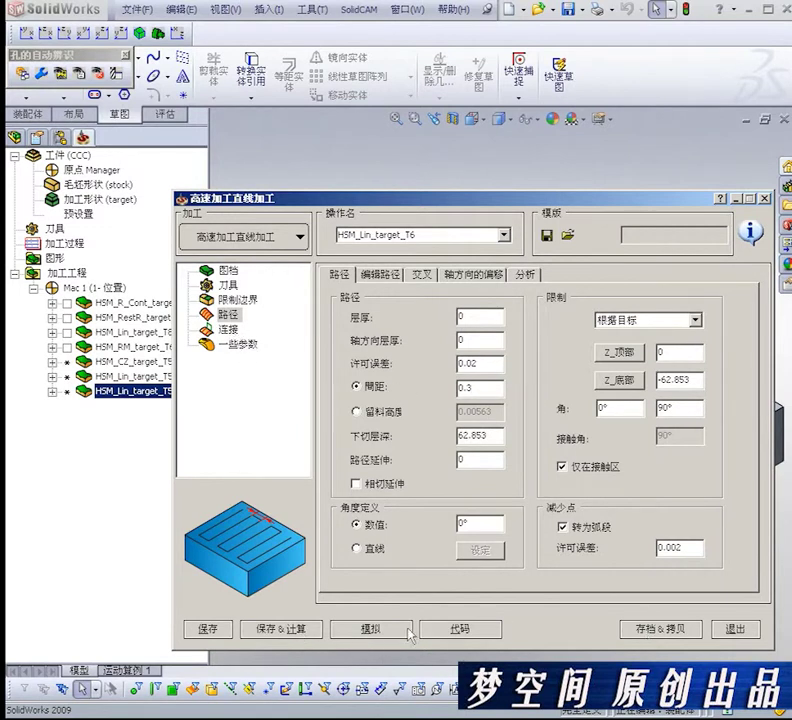
left_click(208, 627)
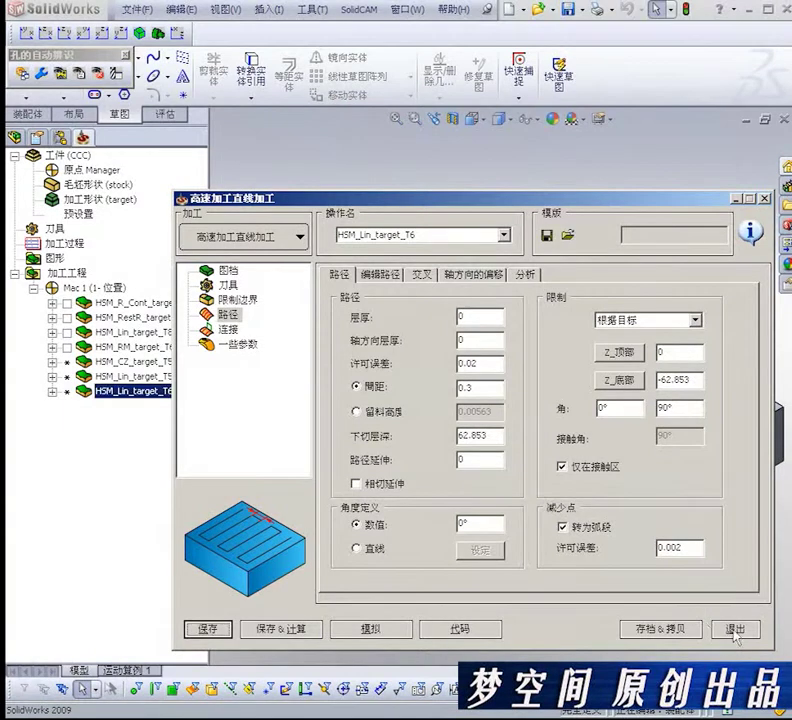
left_click(722, 628)
Open the recently used aaa project from the SolidCAM menu.
left_click(137, 362, "shift")
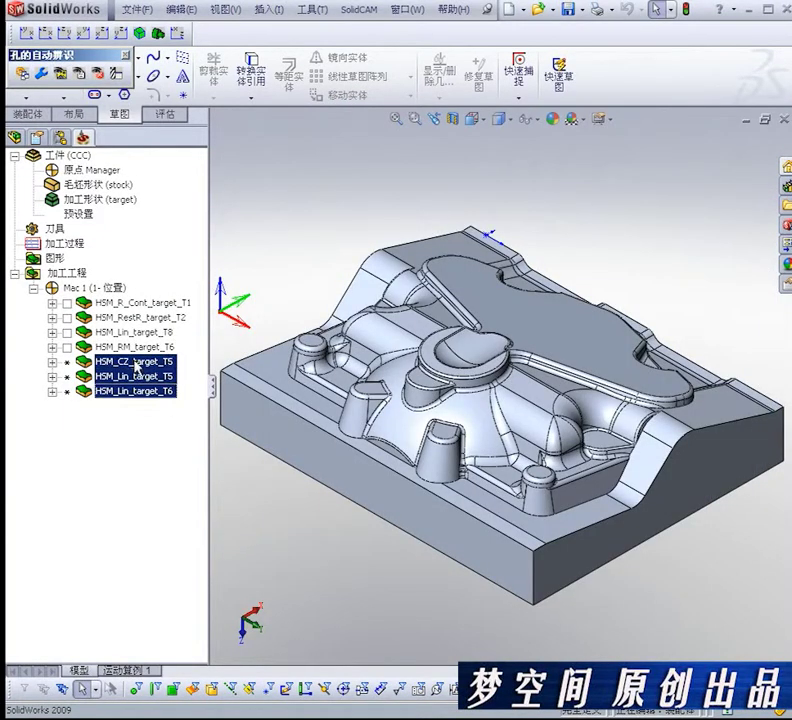
right_click(137, 364)
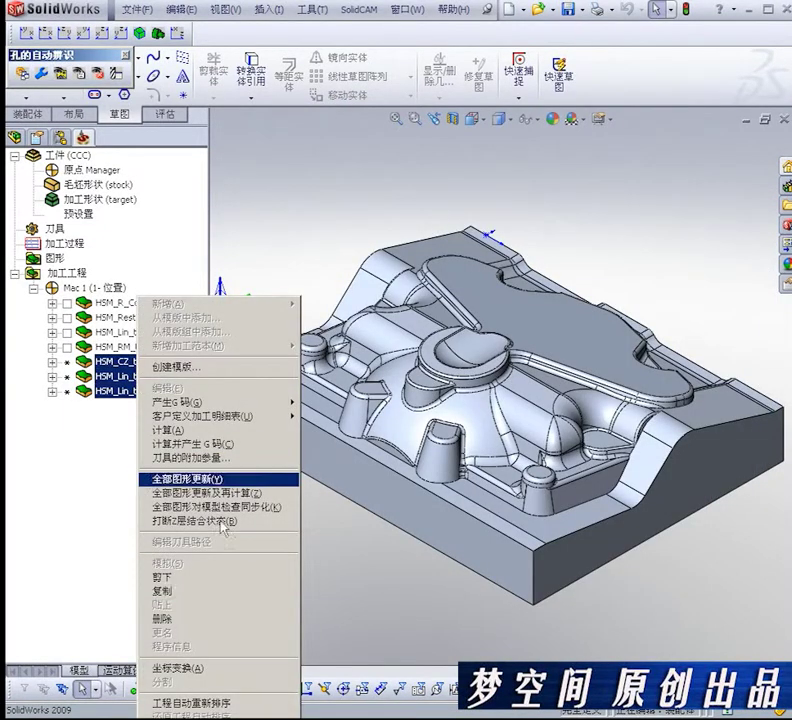
left_click(177, 175)
left_click(360, 9)
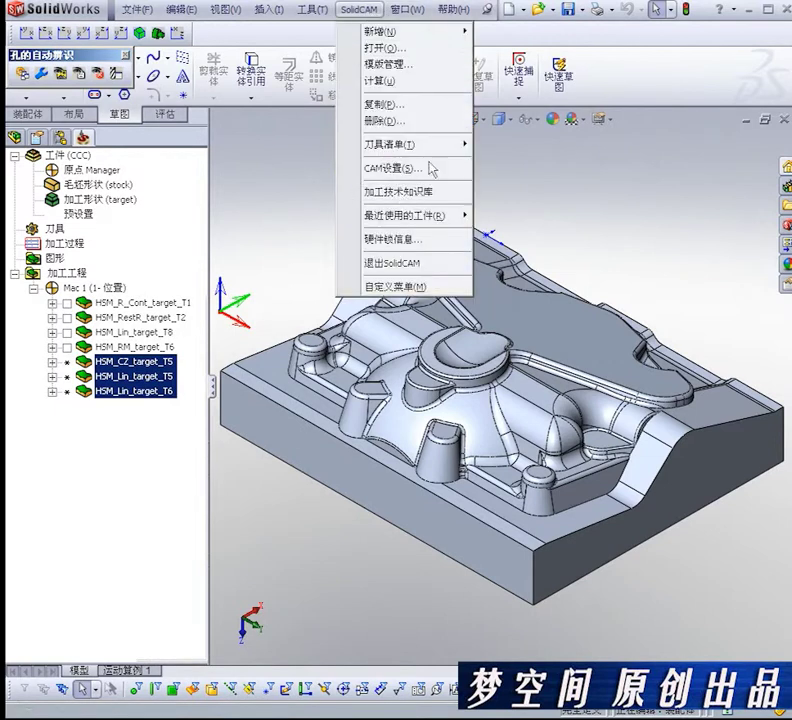
mouse_move(405, 215)
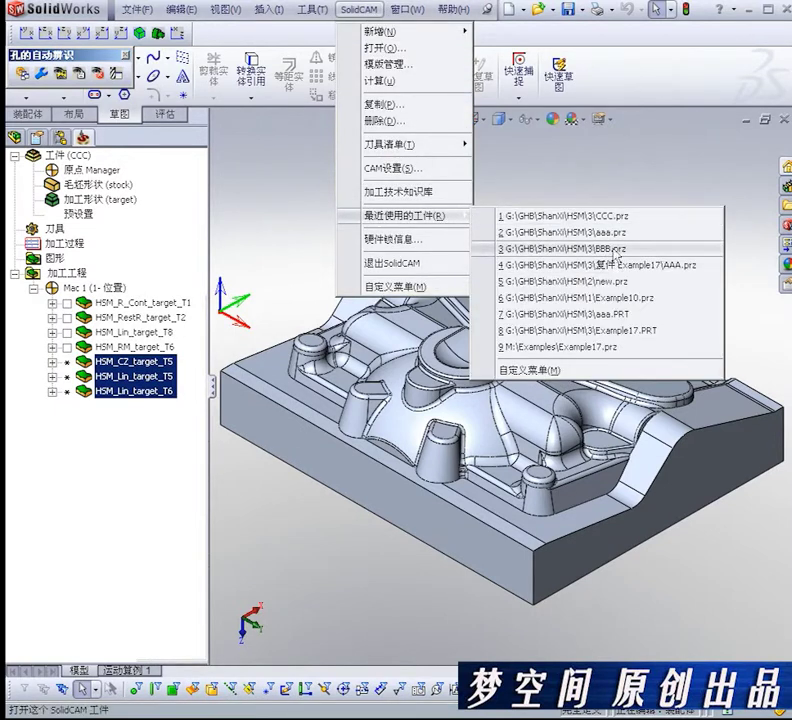
left_click(606, 236)
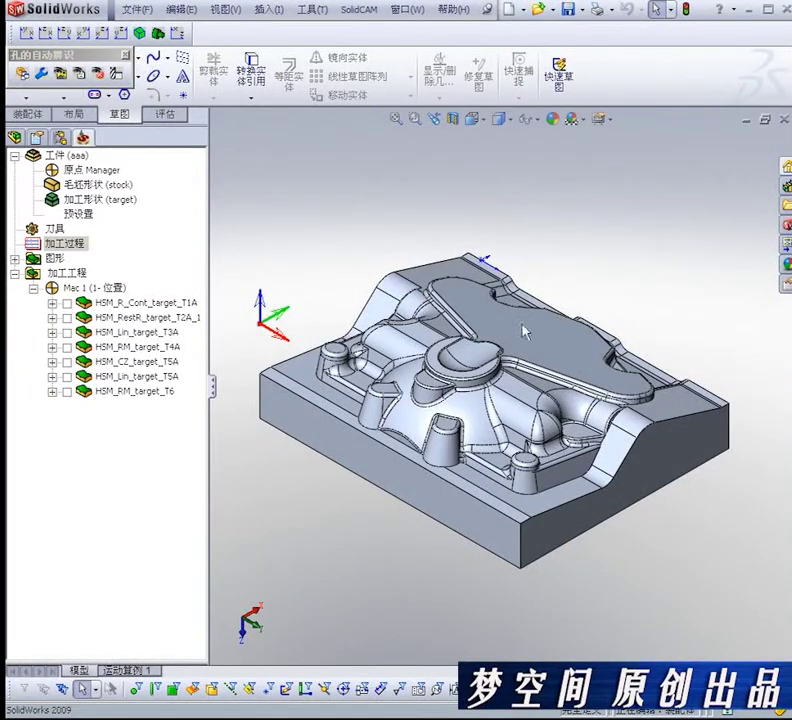
middle_click_drag(486, 309, 490, 320)
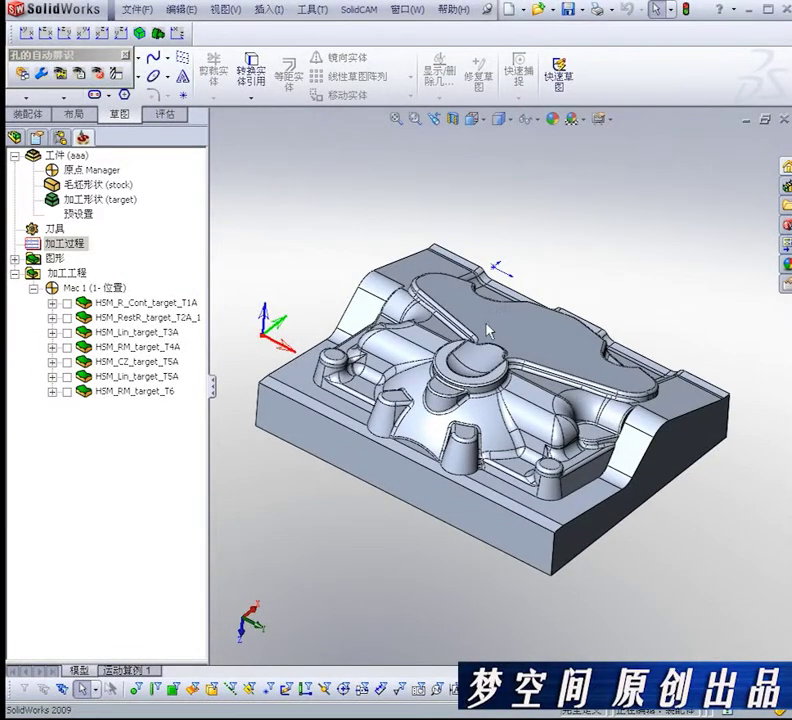
Generate G-code for HSM_R_Cont_target_T1A, accepting the proposed NC file name.
left_click(122, 302)
right_click(126, 302)
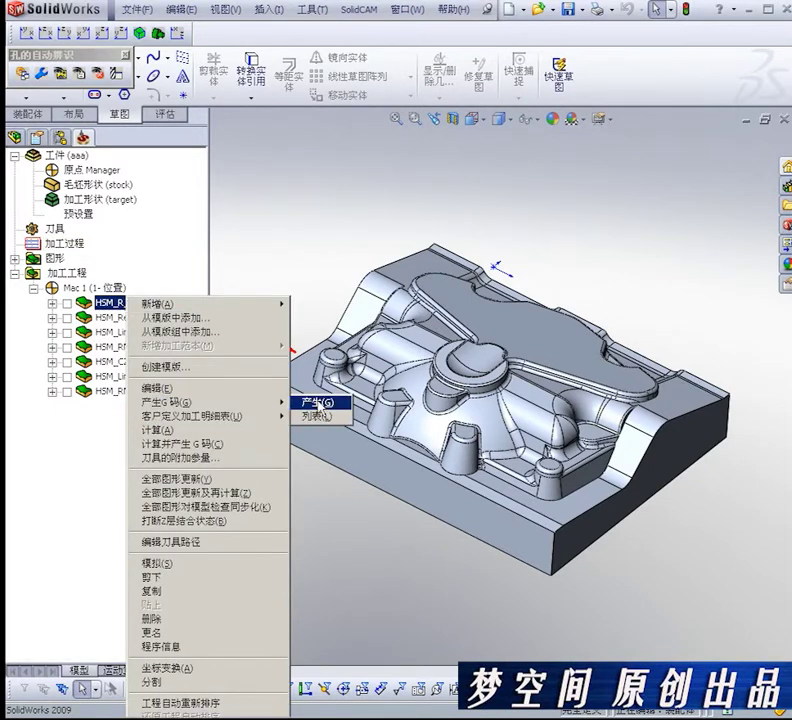
left_click(322, 402)
left_click(620, 420)
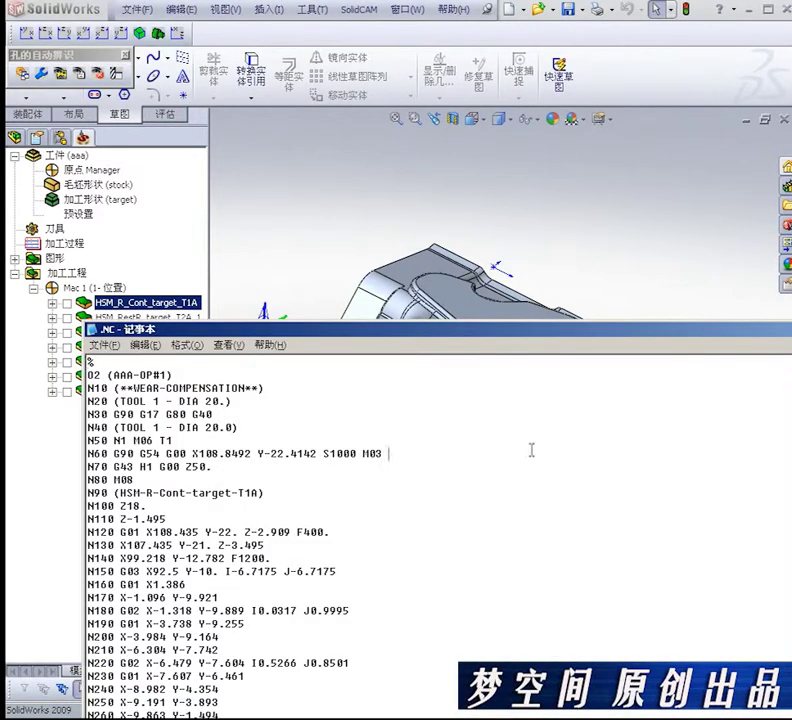
Scroll down through the generated NC program in Notepad, repositioning the window.
left_click_drag(555, 329, 603, 89)
scroll(504, 419, "down", 7)
scroll(504, 419, "down", 5)
scroll(509, 462, "down", 4)
left_click_drag(509, 462, 555, 219)
left_click(569, 304)
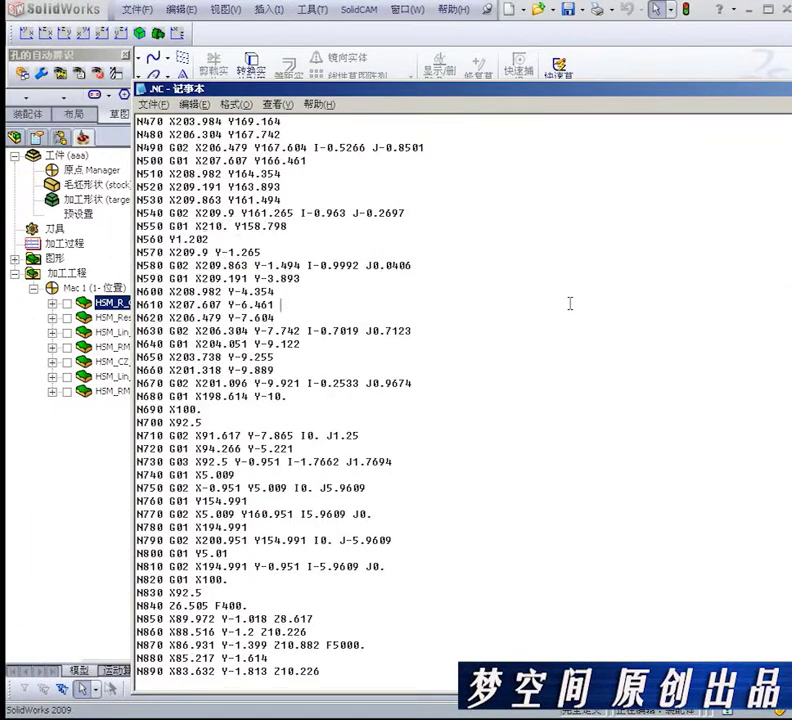
scroll(631, 177, "down", 3)
left_click_drag(408, 88, 408, 127)
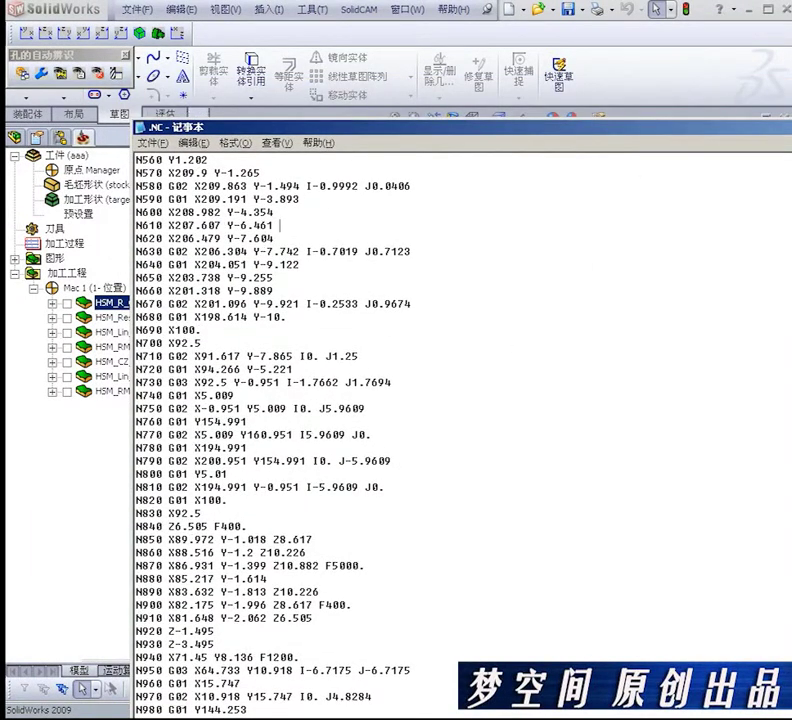
left_click_drag(772, 712, 756, 705)
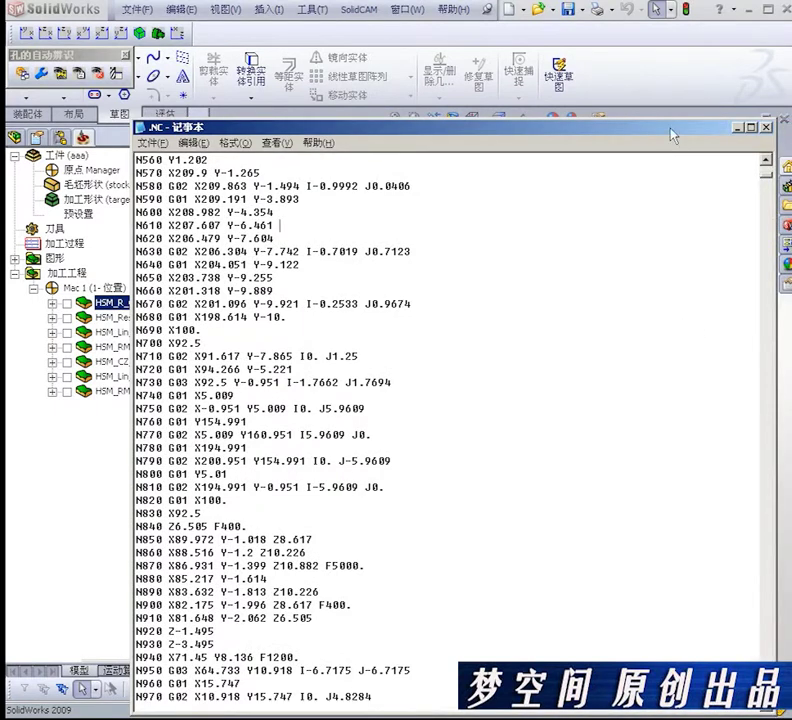
left_click_drag(672, 134, 683, 171)
Finish reviewing the NC code, close Notepad, and reopen G-code options for HSM_R_Cont_target_T1A.
scroll(661, 418, "up", 3)
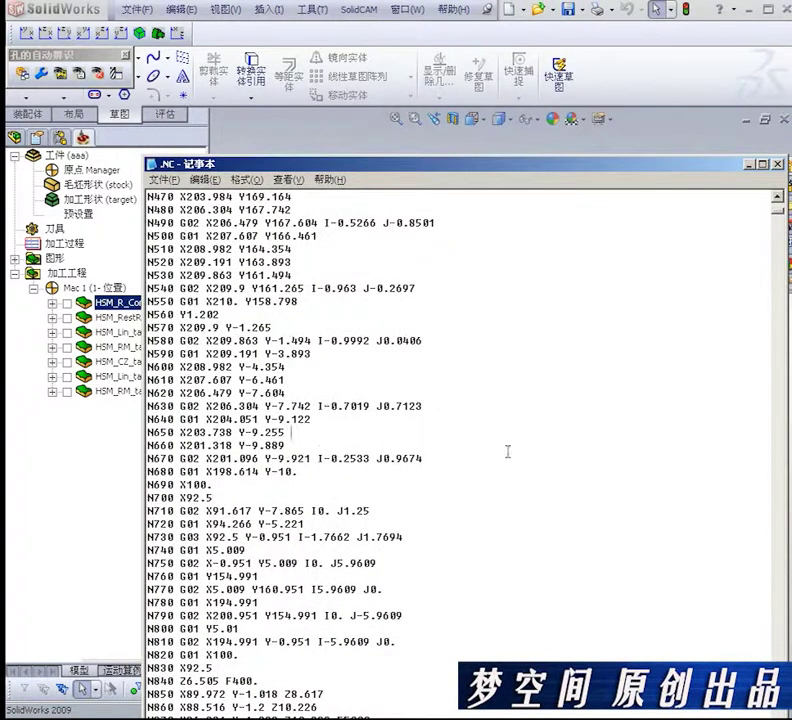
left_click_drag(507, 497, 505, 303)
left_click(777, 165)
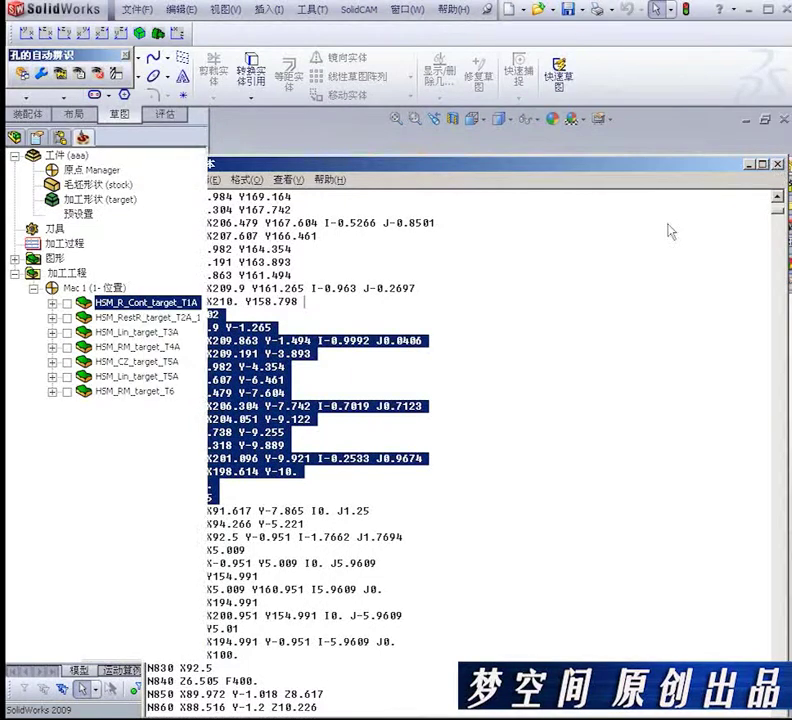
right_click(143, 308)
mouse_move(190, 401)
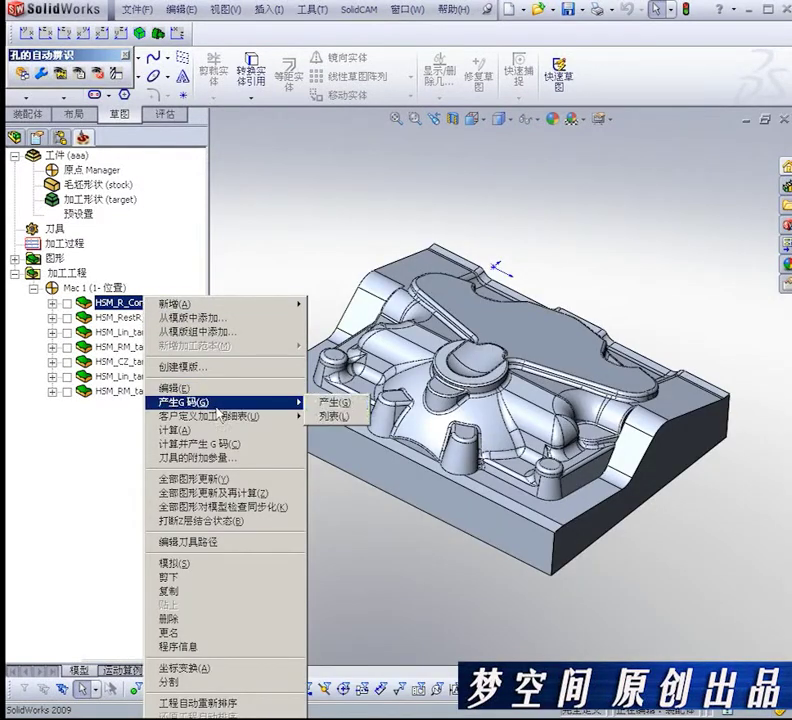